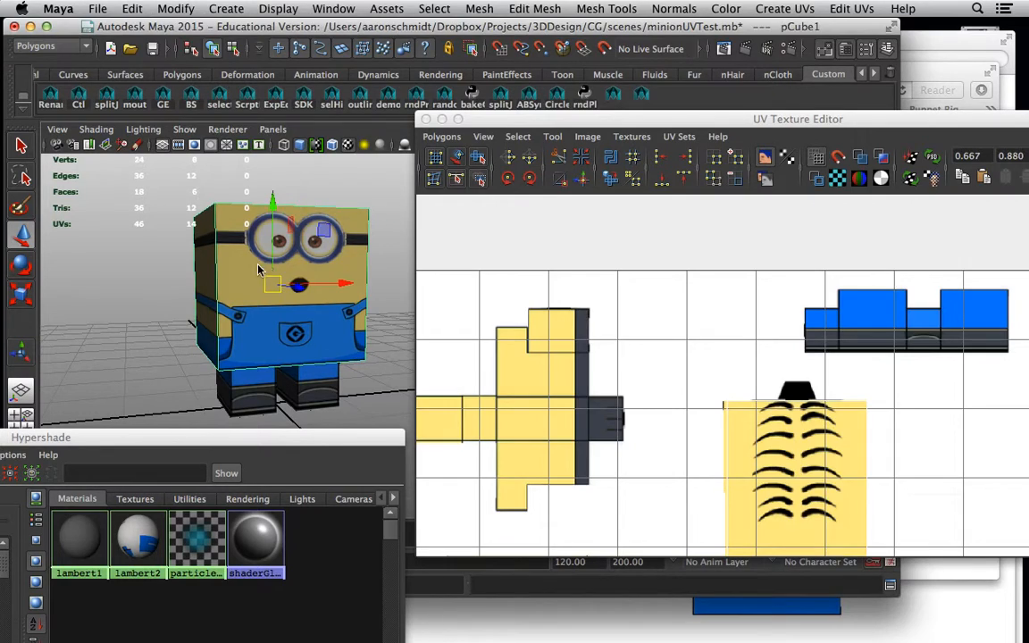
# Create a polygon cube primitive in the minion scene.
pyautogui.keyDown('alt'); pyautogui.moveTo(232, 238); pyautogui.dragTo(335, 189); pyautogui.keyUp('alt')
pyautogui.moveTo(473, 116); pyautogui.dragTo(411, 104)
pyautogui.keyDown('alt'); pyautogui.moveTo(484, 283); pyautogui.dragTo(619, 298, button='middle'); pyautogui.keyUp('alt')
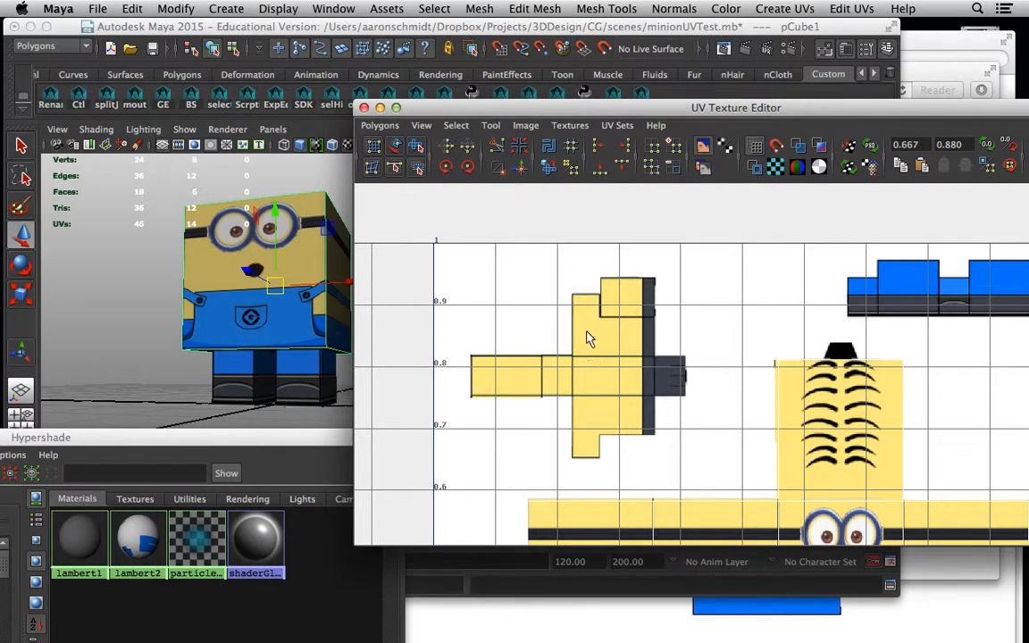
pyautogui.keyDown('alt'); pyautogui.moveTo(490, 372); pyautogui.dragTo(507, 372, button='middle'); pyautogui.keyUp('alt')
pyautogui.keyDown('alt'); pyautogui.moveTo(195, 301); pyautogui.dragTo(268, 316); pyautogui.keyUp('alt')
pyautogui.click(145, 295)
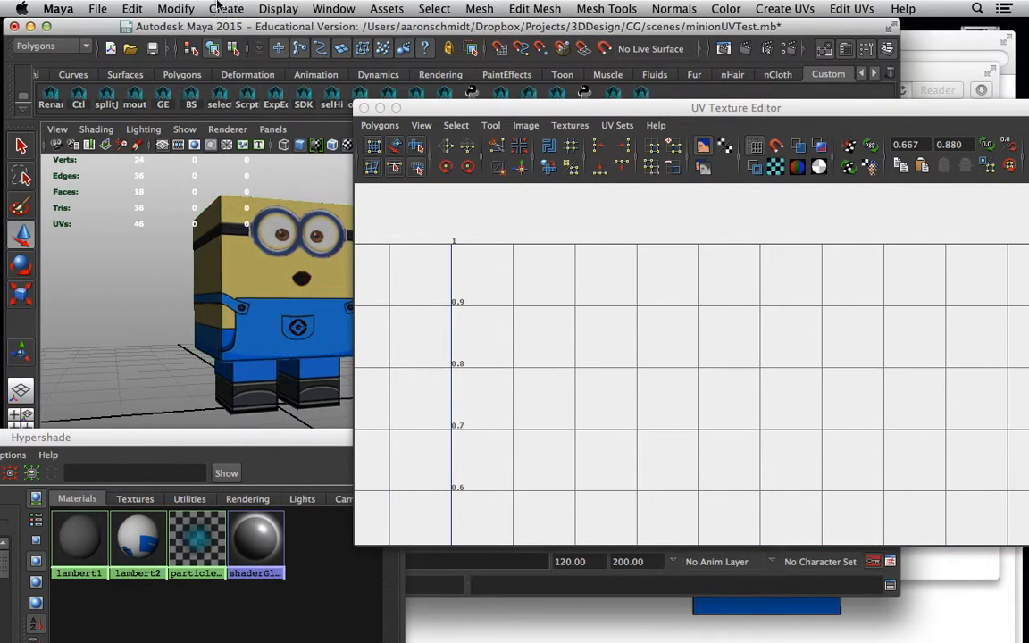
pyautogui.click(229, 14)
pyautogui.moveTo(244, 55)
pyautogui.click(452, 77)
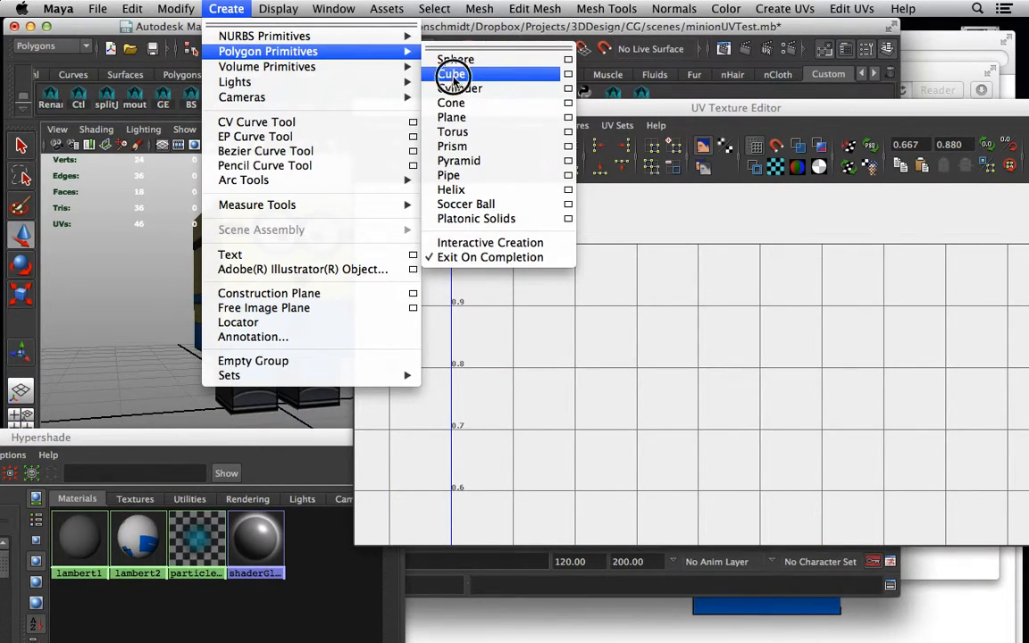
# Move the new cube out from the origin to the side of the minion's body at arm height.
pyautogui.keyDown('alt'); pyautogui.moveTo(292, 355); pyautogui.dragTo(217, 326); pyautogui.keyUp('alt')
pyautogui.keyDown('alt'); pyautogui.moveTo(216, 326); pyautogui.dragTo(244, 313, button='middle'); pyautogui.keyUp('alt')
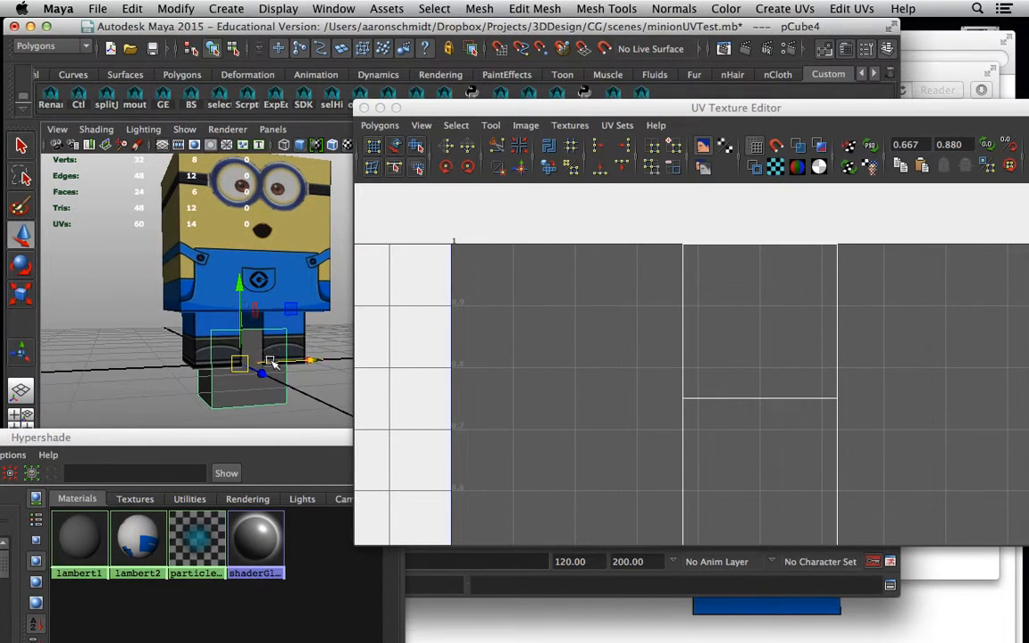
pyautogui.moveTo(313, 362); pyautogui.dragTo(225, 359)
pyautogui.moveTo(144, 292); pyautogui.dragTo(265, 254)
pyautogui.keyDown('alt'); pyautogui.moveTo(315, 313); pyautogui.dragTo(230, 313, button='right'); pyautogui.keyUp('alt')
# Scale the cube into a long, narrow arm block and position it against the minion's side.
pyautogui.press('r')
pyautogui.moveTo(276, 263); pyautogui.dragTo(278, 295)
pyautogui.keyDown('alt'); pyautogui.moveTo(324, 375); pyautogui.dragTo(217, 327); pyautogui.keyUp('alt')
pyautogui.moveTo(259, 293); pyautogui.dragTo(233, 301)
pyautogui.press('w')
pyautogui.moveTo(227, 355); pyautogui.dragTo(241, 391)
pyautogui.keyDown('alt'); pyautogui.moveTo(179, 379); pyautogui.dragTo(259, 367); pyautogui.keyUp('alt')
pyautogui.press('r')
pyautogui.click(313, 324)
pyautogui.moveTo(315, 323); pyautogui.dragTo(295, 331)
pyautogui.press('w')
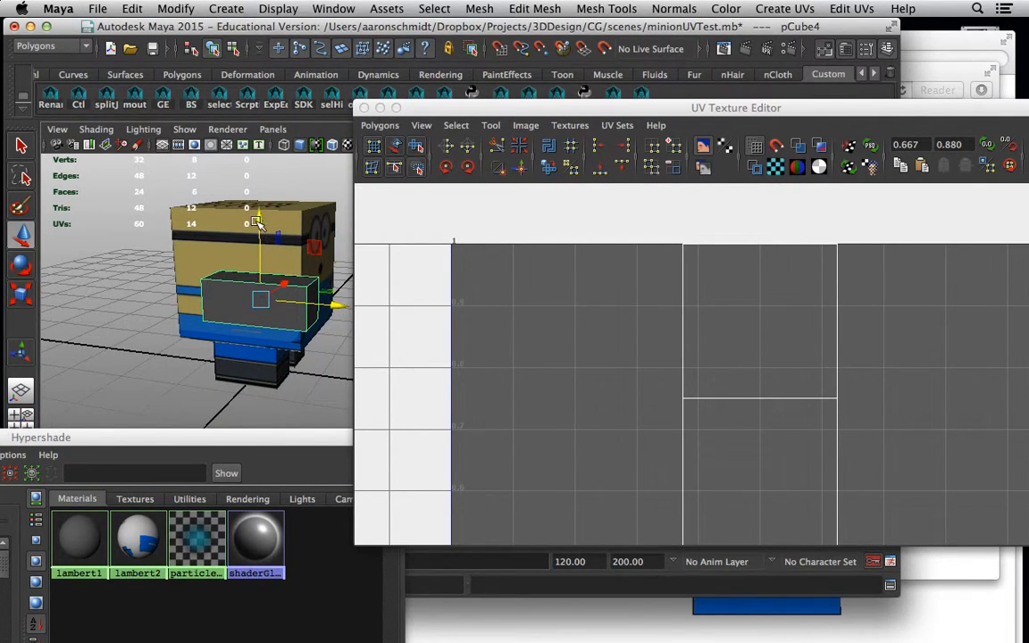
pyautogui.keyDown('alt'); pyautogui.moveTo(339, 303); pyautogui.dragTo(172, 284); pyautogui.keyUp('alt')
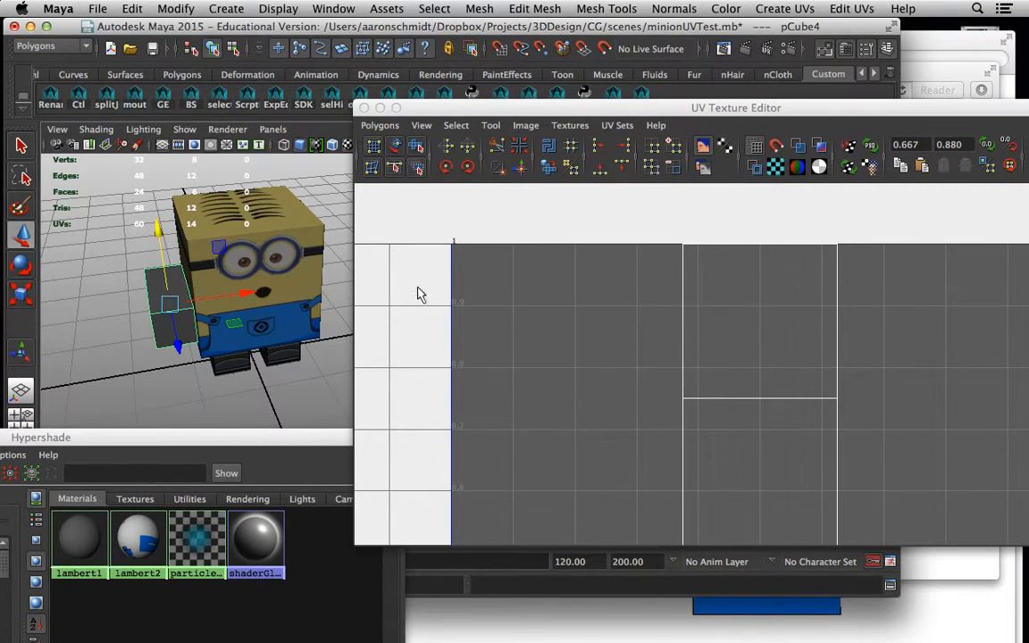
# Assign the lambert2 material to the arm block and keep the block selected.
pyautogui.moveTo(138, 536); pyautogui.dragTo(166, 349)
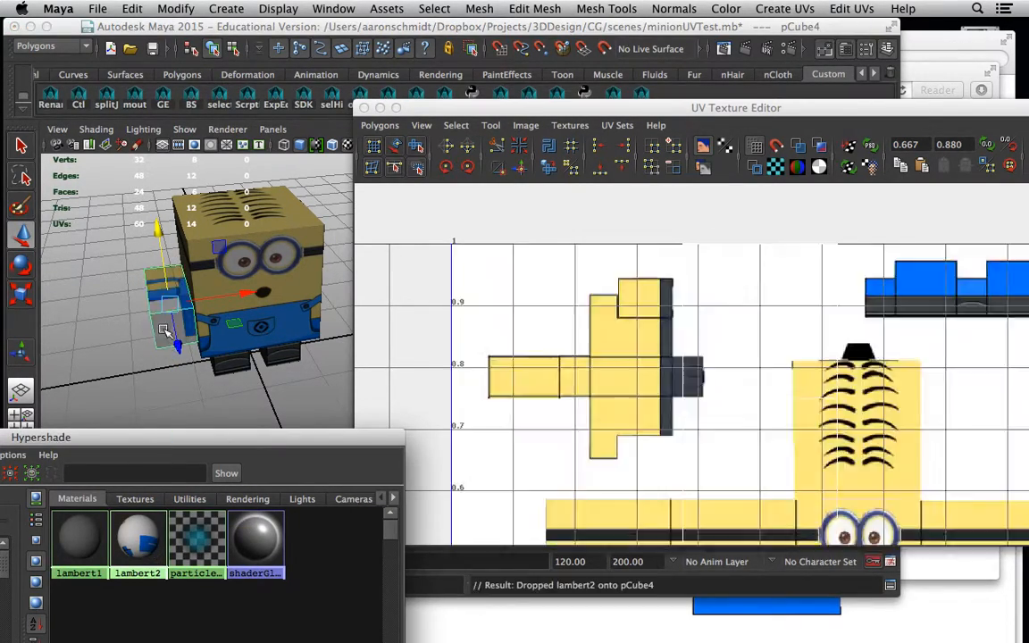
pyautogui.keyDown('alt'); pyautogui.moveTo(612, 384); pyautogui.dragTo(519, 381, button='right'); pyautogui.keyUp('alt')
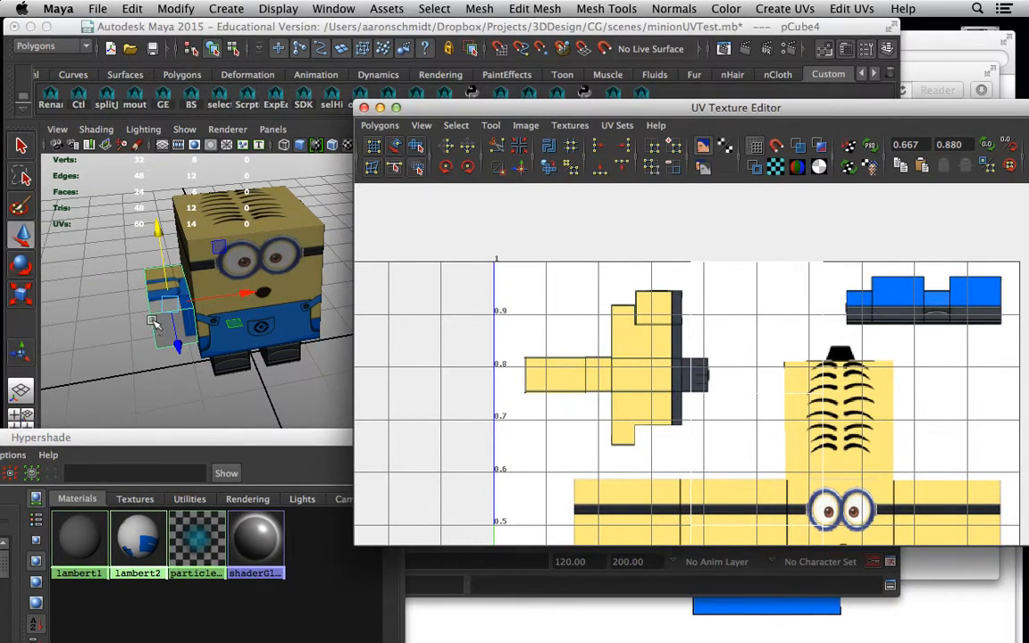
pyautogui.keyDown('alt'); pyautogui.moveTo(152, 320); pyautogui.dragTo(207, 312); pyautogui.keyUp('alt')
pyautogui.click(147, 354)
pyautogui.click(174, 304)
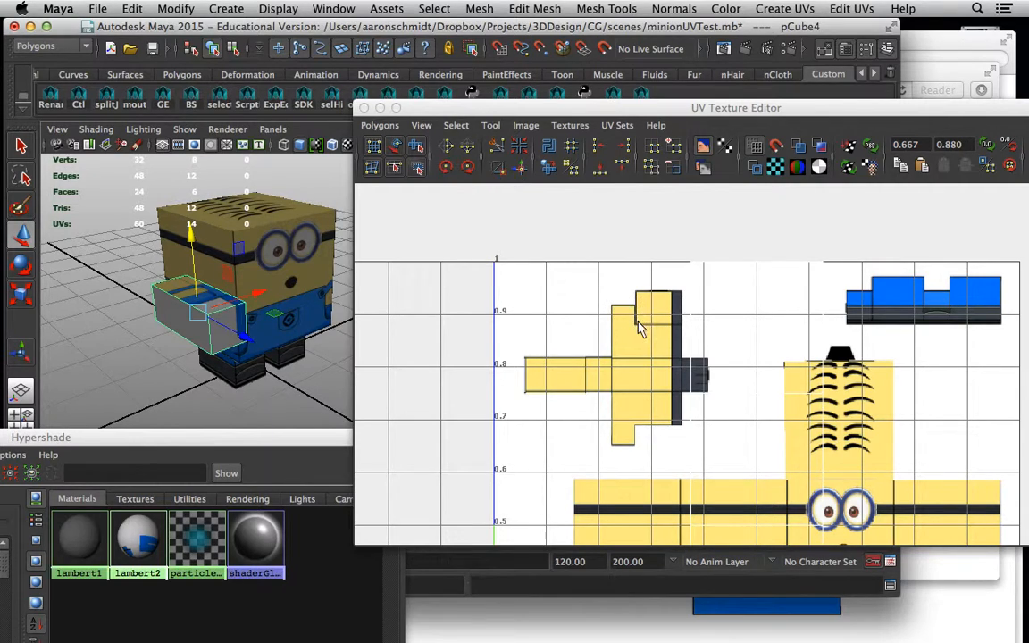
# Insert an edge loop around the arm block near its rear end with the Multi-Cut tool.
pyautogui.keyDown('alt'); pyautogui.moveTo(201, 304); pyautogui.dragTo(353, 207); pyautogui.keyUp('alt')
pyautogui.moveTo(443, 113); pyautogui.dragTo(434, 555)
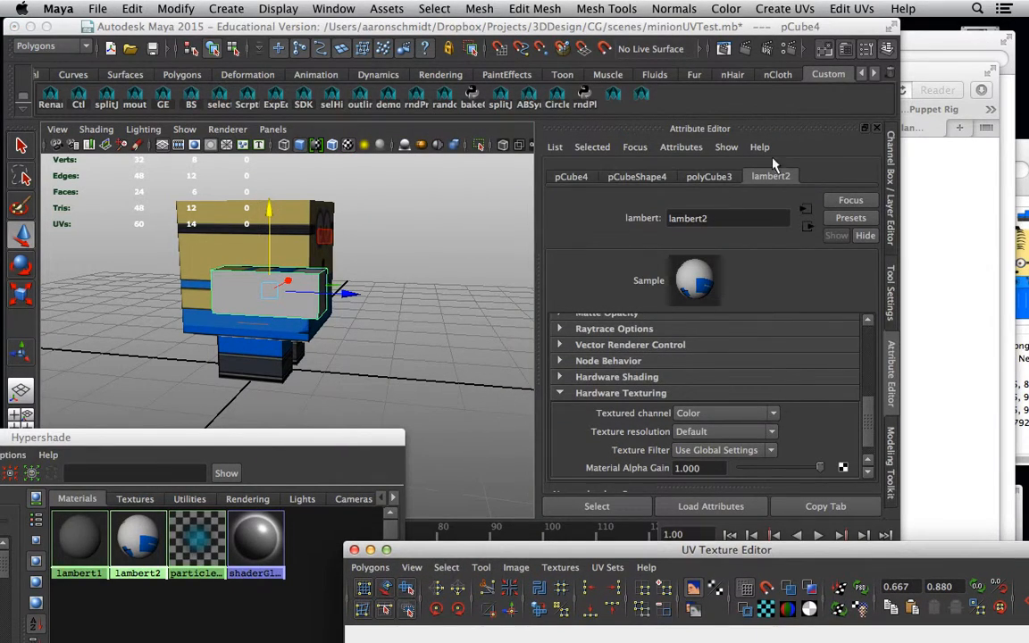
pyautogui.click(891, 460)
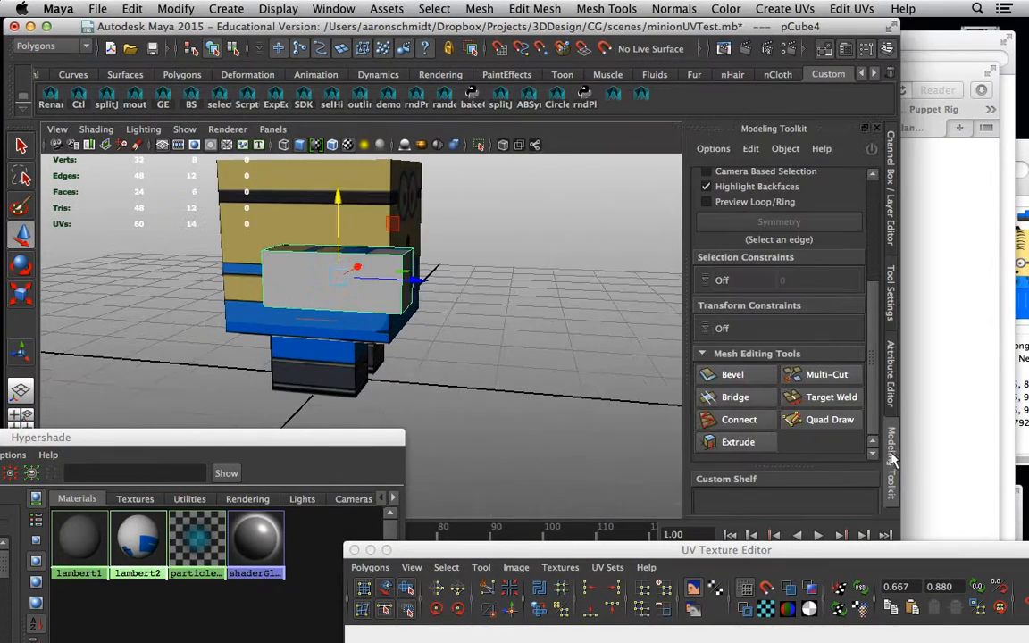
pyautogui.click(826, 376)
pyautogui.keyDown('ctrl'); pyautogui.click(306, 253); pyautogui.keyUp('ctrl')
pyautogui.press('q')
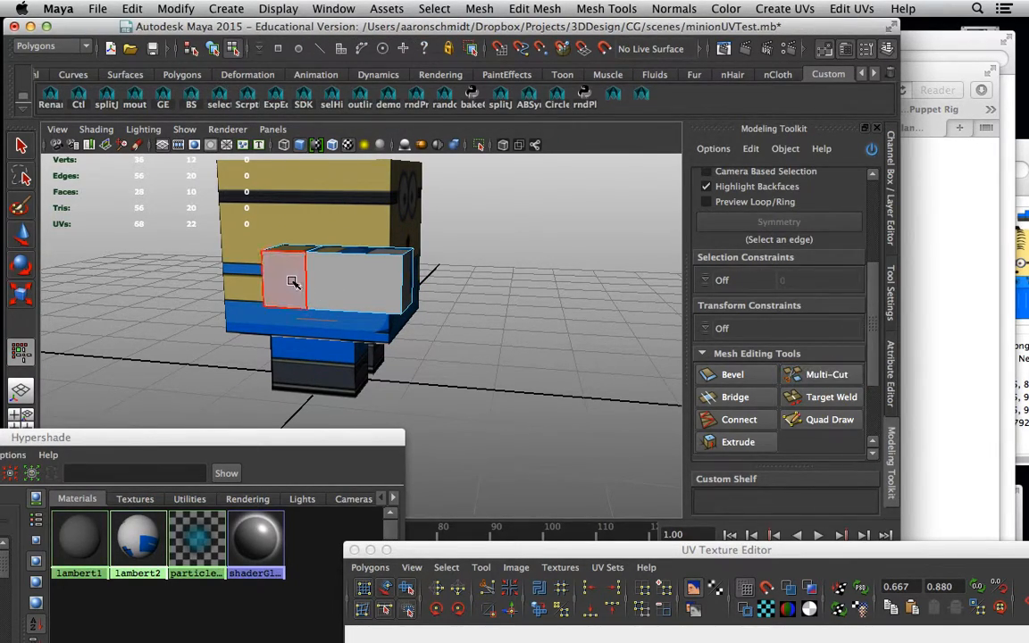
# Extrude the top face of the arm's rear section upward by about 0.34 in local Z and return to object mode.
pyautogui.moveTo(289, 266); pyautogui.dragTo(286, 300, button='right')
pyautogui.keyDown('alt'); pyautogui.moveTo(287, 262); pyautogui.dragTo(284, 310); pyautogui.keyUp('alt')
pyautogui.click(284, 312)
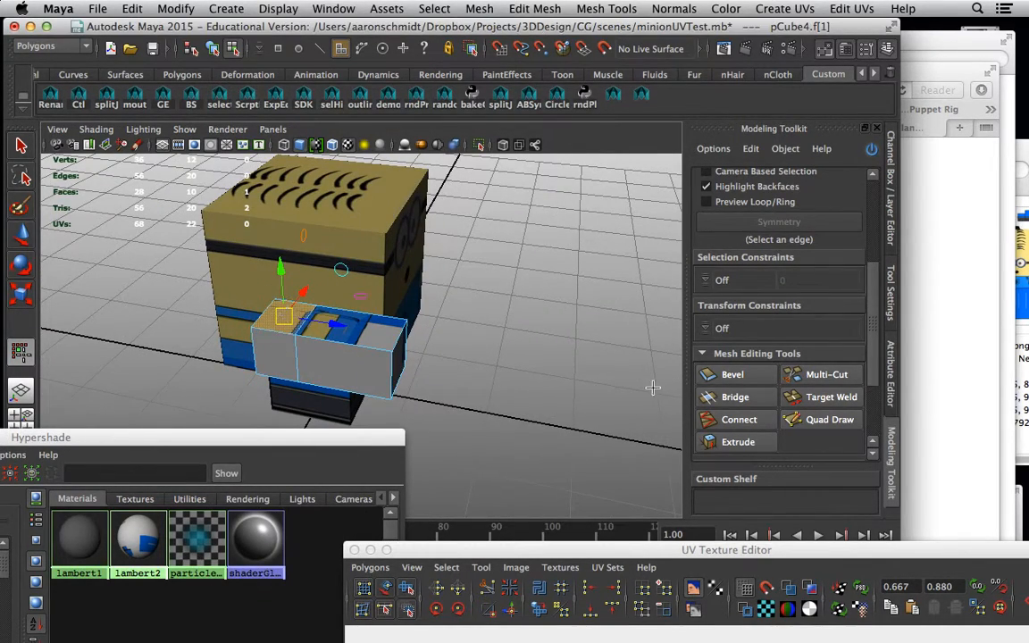
pyautogui.click(727, 444)
pyautogui.keyDown('alt'); pyautogui.moveTo(299, 386); pyautogui.dragTo(301, 344); pyautogui.keyUp('alt')
pyautogui.scroll(-5, 863, 334)
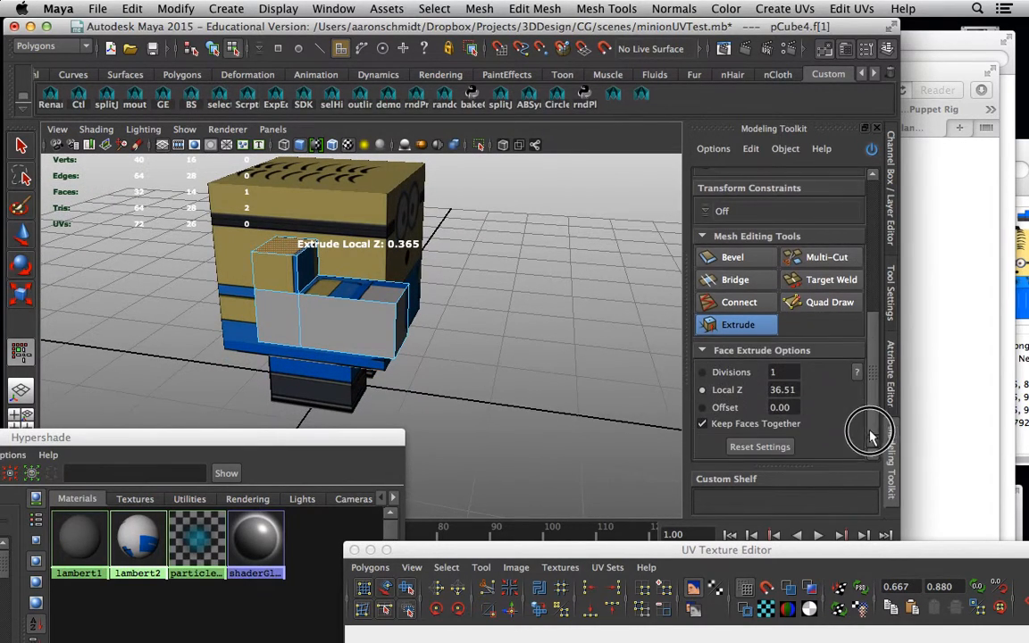
pyautogui.click(777, 447)
pyautogui.moveTo(446, 351); pyautogui.dragTo(474, 349)
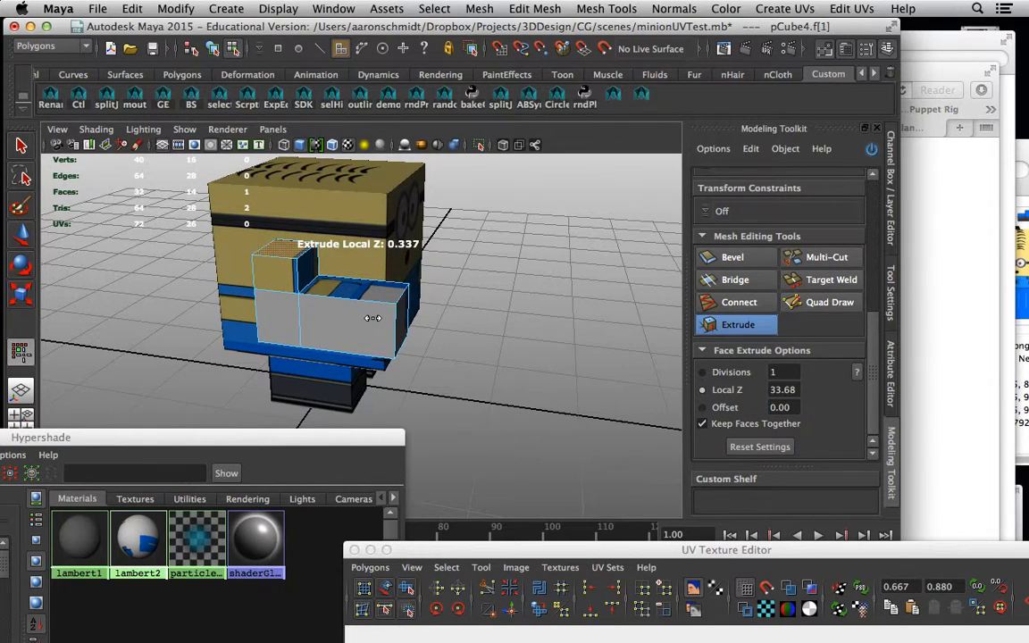
pyautogui.press('w')
pyautogui.keyDown('alt'); pyautogui.moveTo(304, 309); pyautogui.dragTo(254, 308); pyautogui.keyUp('alt')
pyautogui.moveTo(274, 274); pyautogui.dragTo(327, 256, button='right')
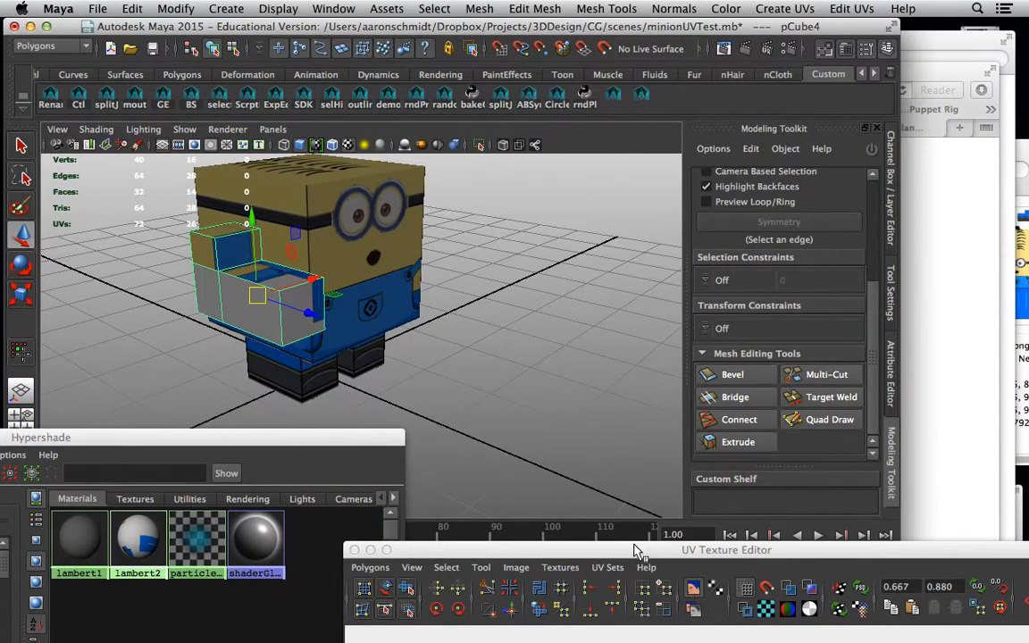
# Hide the texture image in the UV Texture Editor and select all of the arm's faces there.
pyautogui.moveTo(638, 550); pyautogui.dragTo(652, 113)
pyautogui.scroll(-3, 731, 409)
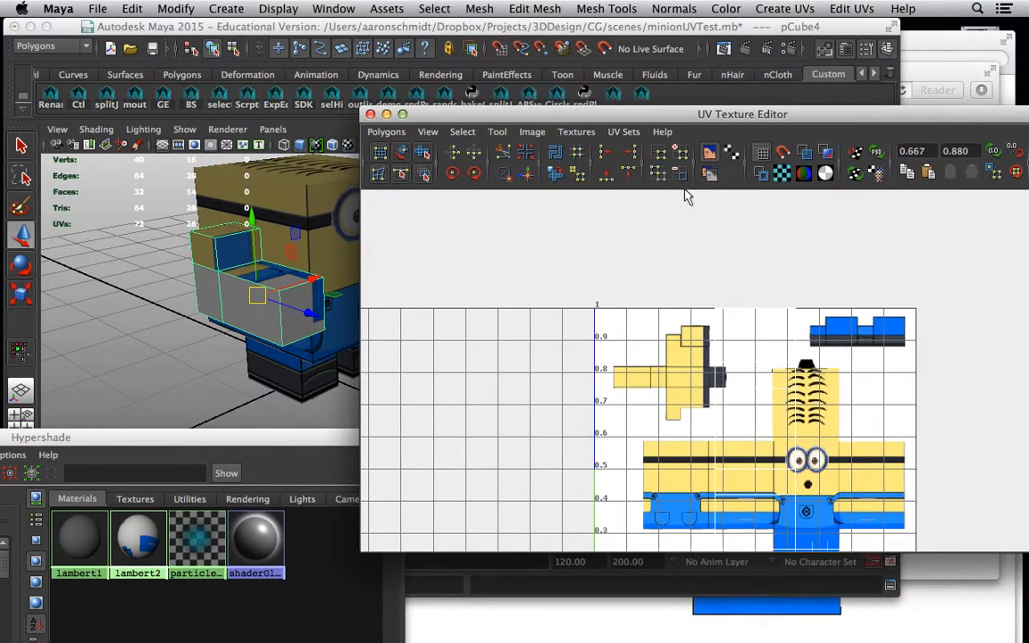
pyautogui.click(710, 154)
pyautogui.moveTo(777, 412); pyautogui.dragTo(728, 390, button='right')
pyautogui.moveTo(730, 391); pyautogui.dragTo(848, 469)
pyautogui.keyDown('alt'); pyautogui.moveTo(854, 488); pyautogui.dragTo(752, 489, button='right'); pyautogui.keyUp('alt')
pyautogui.keyDown('alt'); pyautogui.moveTo(752, 489); pyautogui.dragTo(742, 385, button='middle'); pyautogui.keyUp('alt')
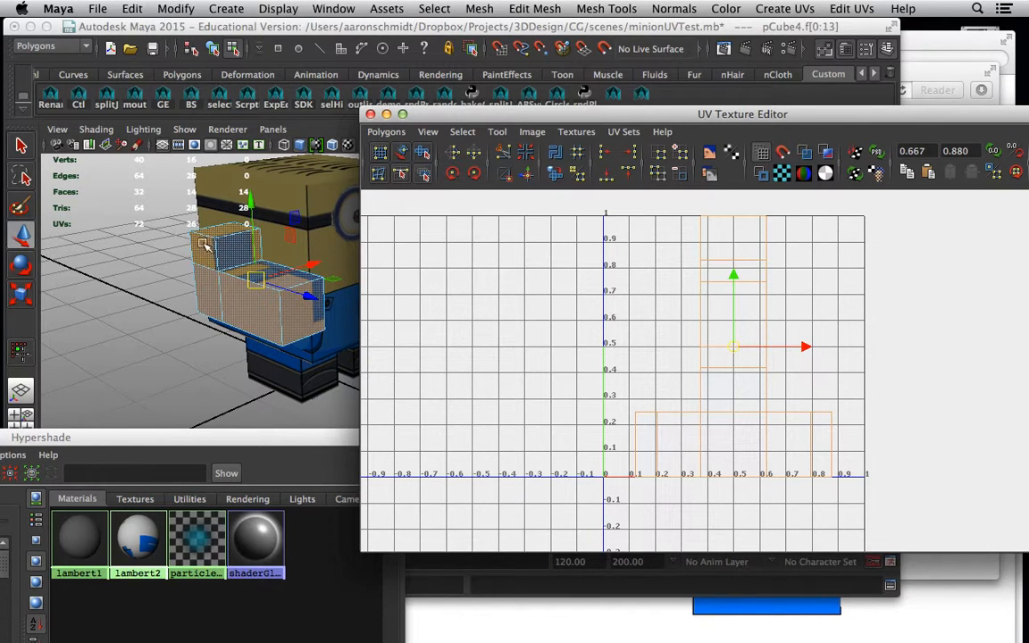
# Select the extruded upper block's faces and examine how they correspond to the arm's UV layout.
pyautogui.moveTo(217, 241); pyautogui.dragTo(215, 275, button='right')
pyautogui.moveTo(189, 218); pyautogui.dragTo(257, 244)
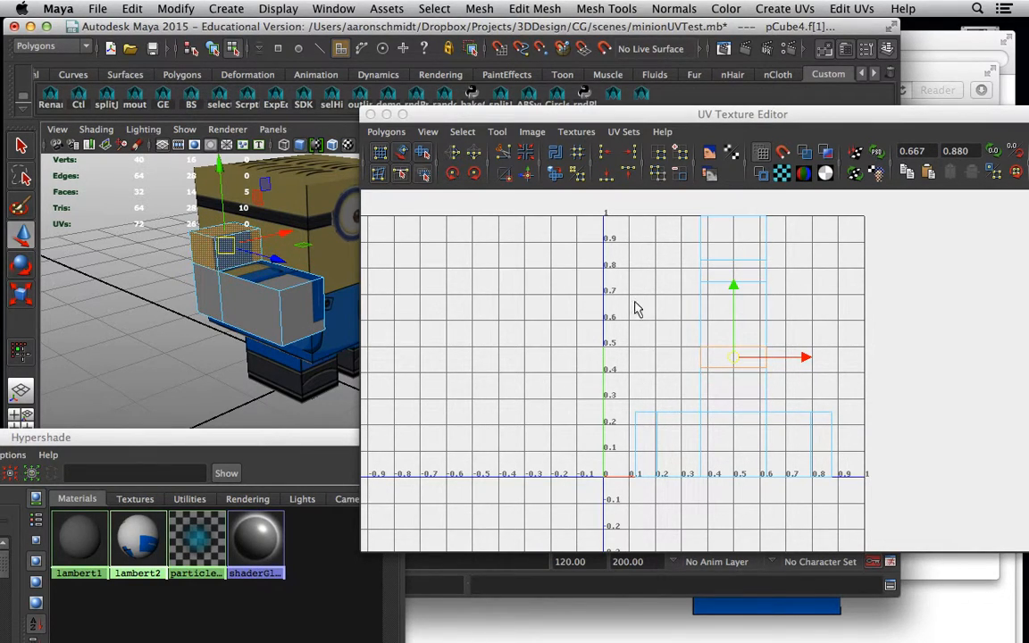
pyautogui.keyDown('alt'); pyautogui.moveTo(214, 273); pyautogui.dragTo(308, 270); pyautogui.keyUp('alt')
pyautogui.keyDown('alt'); pyautogui.moveTo(321, 271); pyautogui.dragTo(152, 262, button='middle'); pyautogui.keyUp('alt')
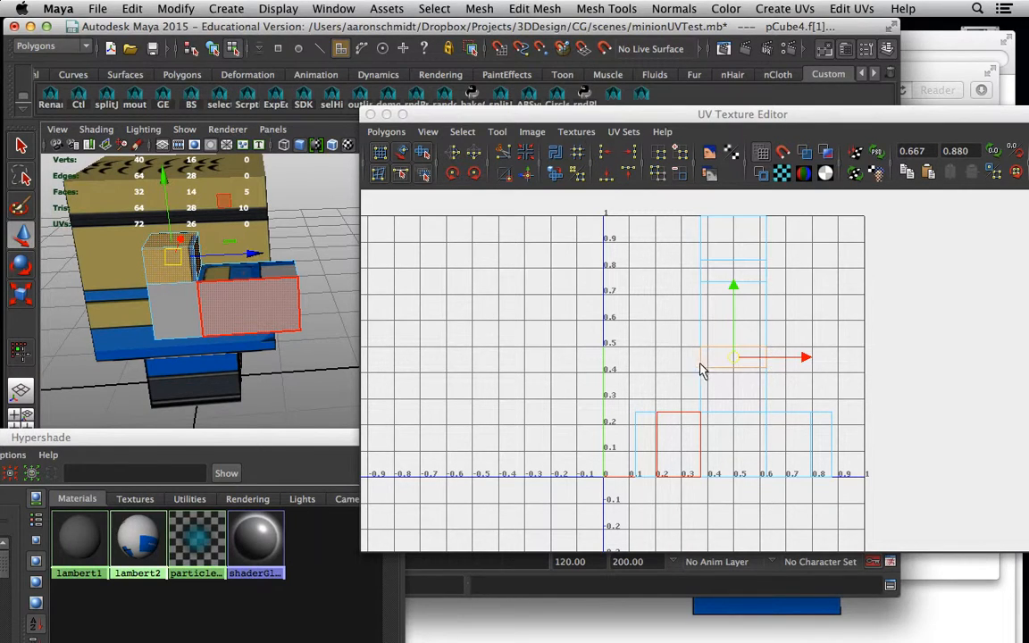
pyautogui.keyDown('alt'); pyautogui.moveTo(186, 280); pyautogui.dragTo(142, 274); pyautogui.keyUp('alt')
pyautogui.keyDown('alt'); pyautogui.moveTo(142, 274); pyautogui.dragTo(117, 301, button='middle'); pyautogui.keyUp('alt')
pyautogui.keyDown('alt'); pyautogui.moveTo(181, 354); pyautogui.dragTo(153, 304, button='middle'); pyautogui.keyUp('alt')
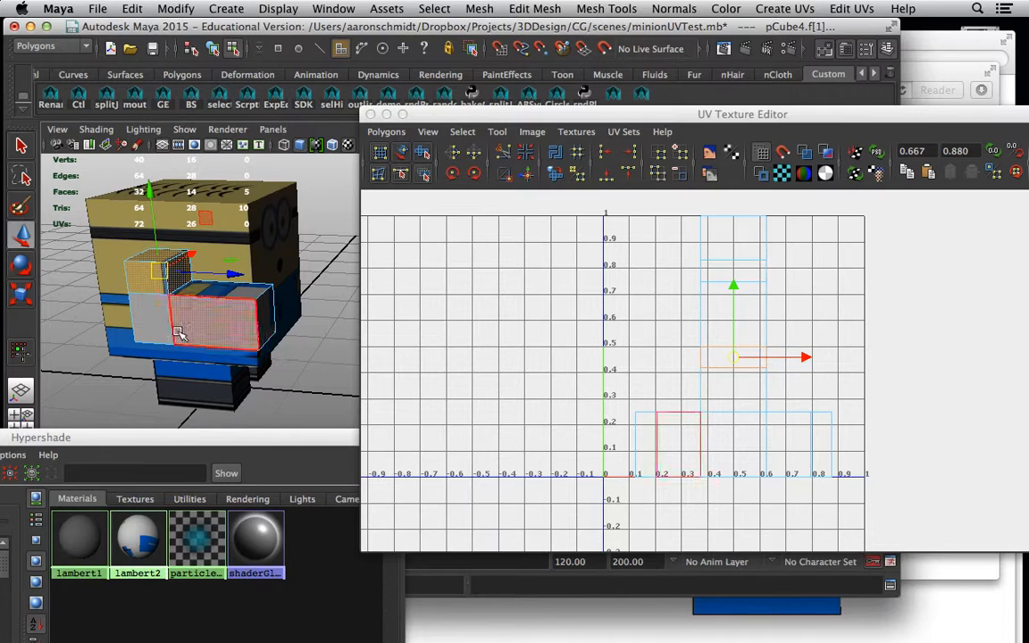
pyautogui.keyDown('alt'); pyautogui.moveTo(147, 376); pyautogui.dragTo(158, 351); pyautogui.keyUp('alt')
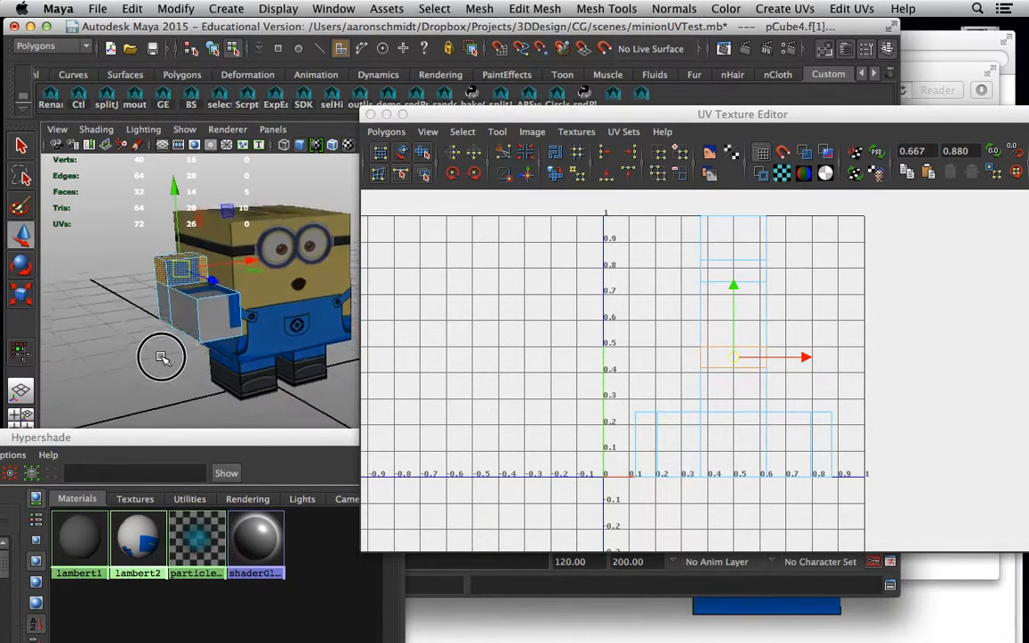
pyautogui.moveTo(194, 277); pyautogui.dragTo(236, 254, button='right')
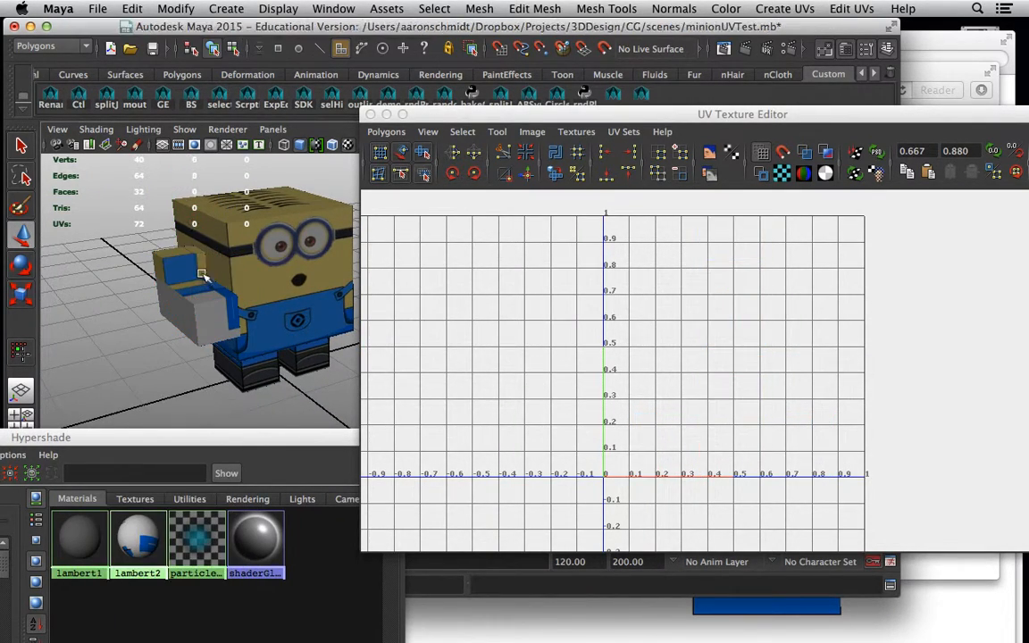
pyautogui.keyDown('alt'); pyautogui.moveTo(182, 305); pyautogui.dragTo(215, 322); pyautogui.keyUp('alt')
# Switch to Safari, view the UVLayout demo downloads on the headus Try page, and minimize the browser.
pyautogui.moveTo(122, 627)
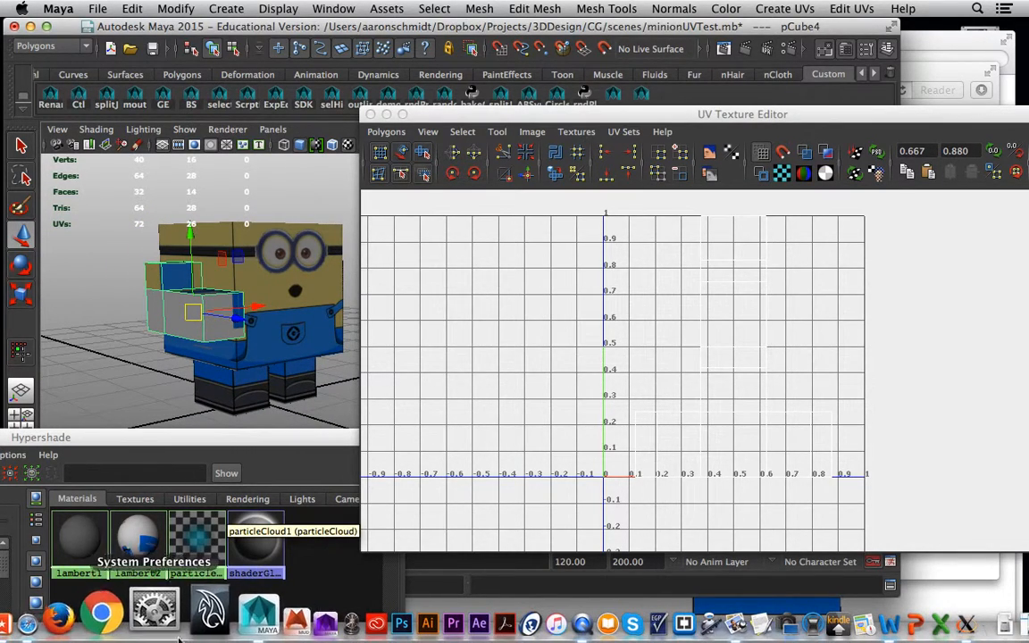
pyautogui.click(50, 615)
pyautogui.click(93, 127)
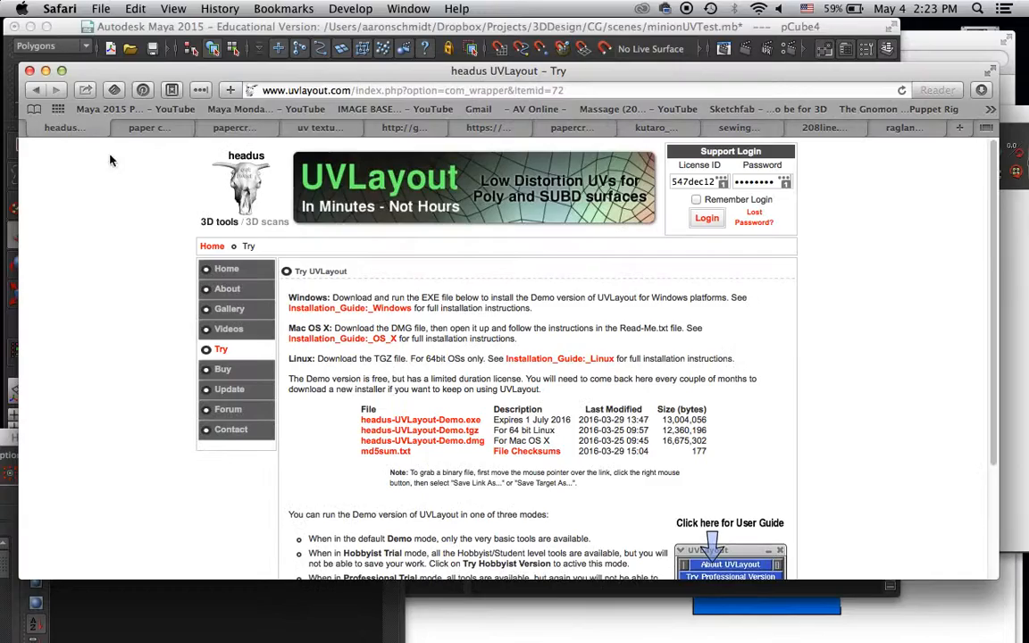
pyautogui.moveTo(380, 68); pyautogui.dragTo(361, 65)
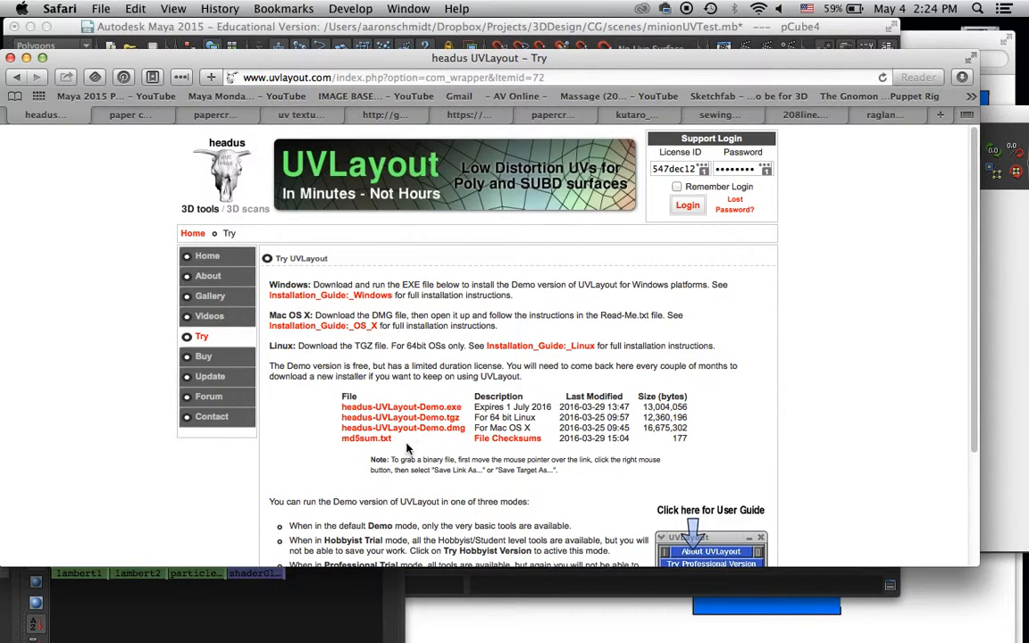
pyautogui.moveTo(695, 59); pyautogui.dragTo(697, 48)
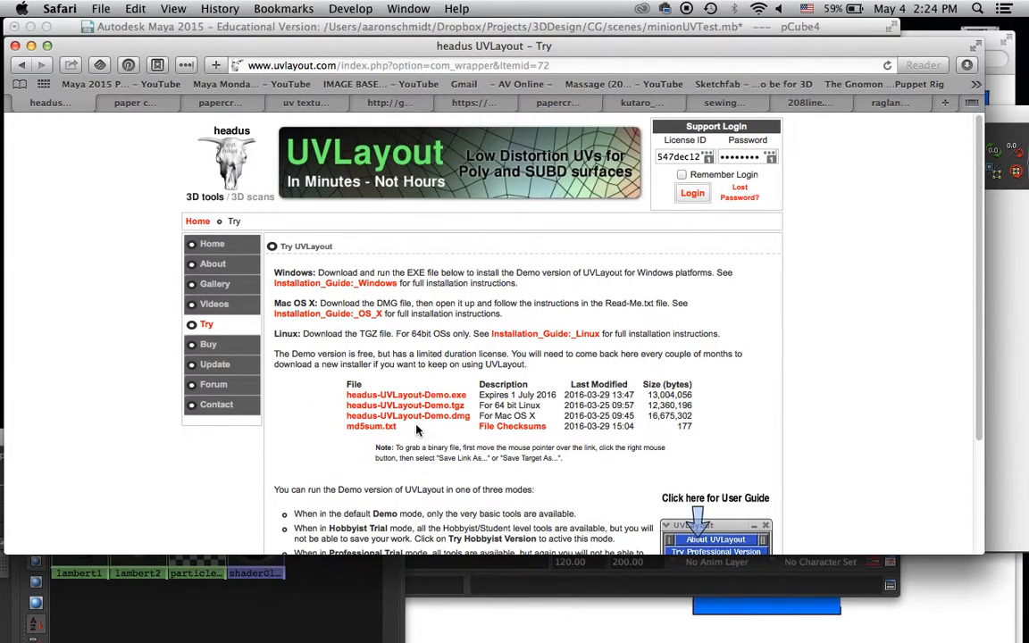
pyautogui.click(31, 45)
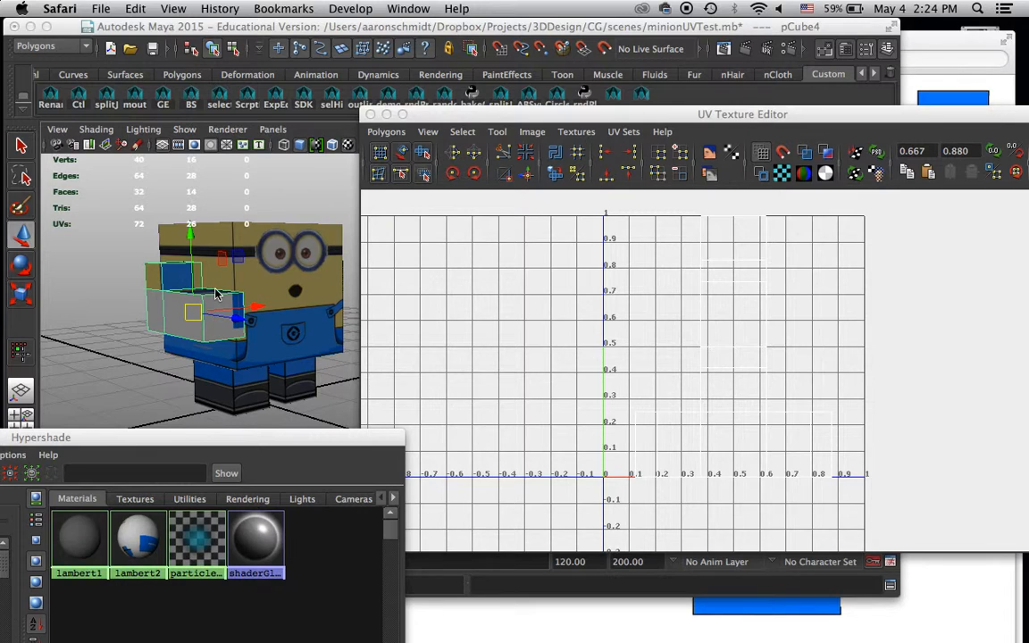
# Launch the headus UVLayout demo application and place its window at the screen corner.
pyautogui.press('F4')
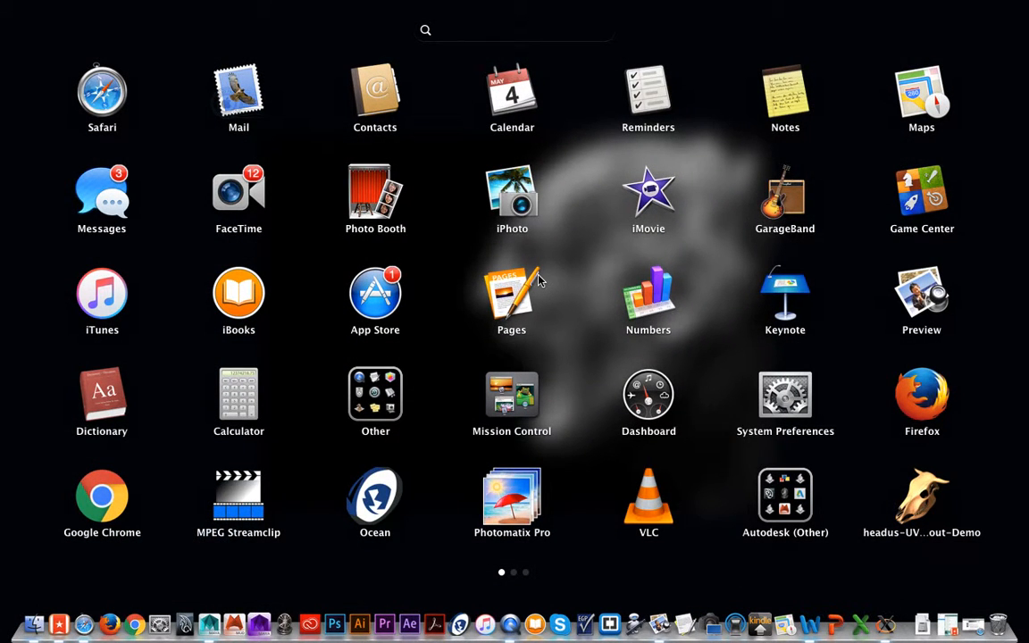
pyautogui.write('uvlau')
pyautogui.press('BackSpace')
pyautogui.press('Return')
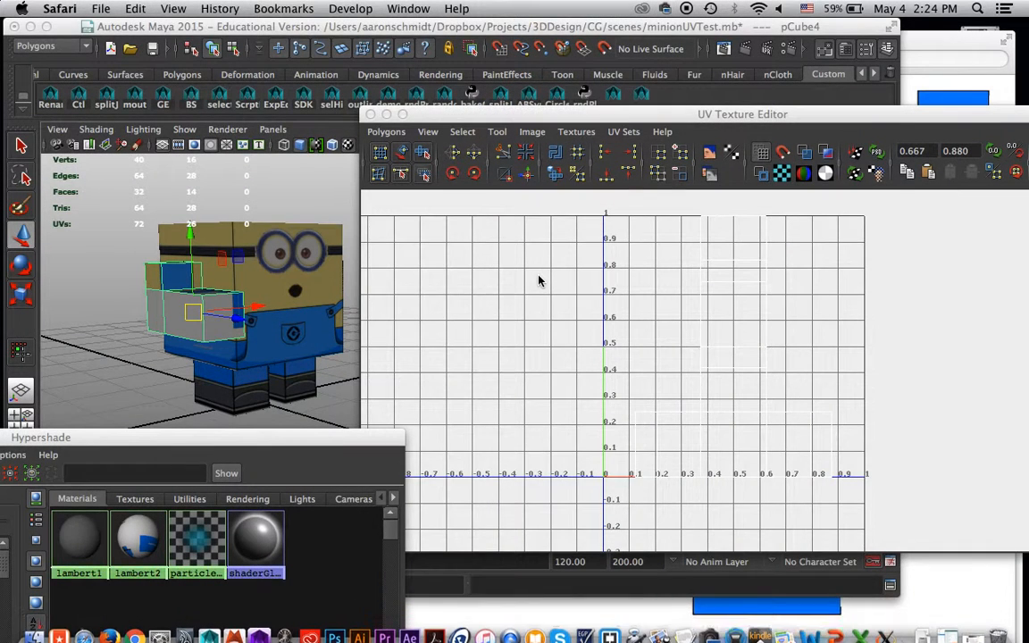
pyautogui.click(643, 242)
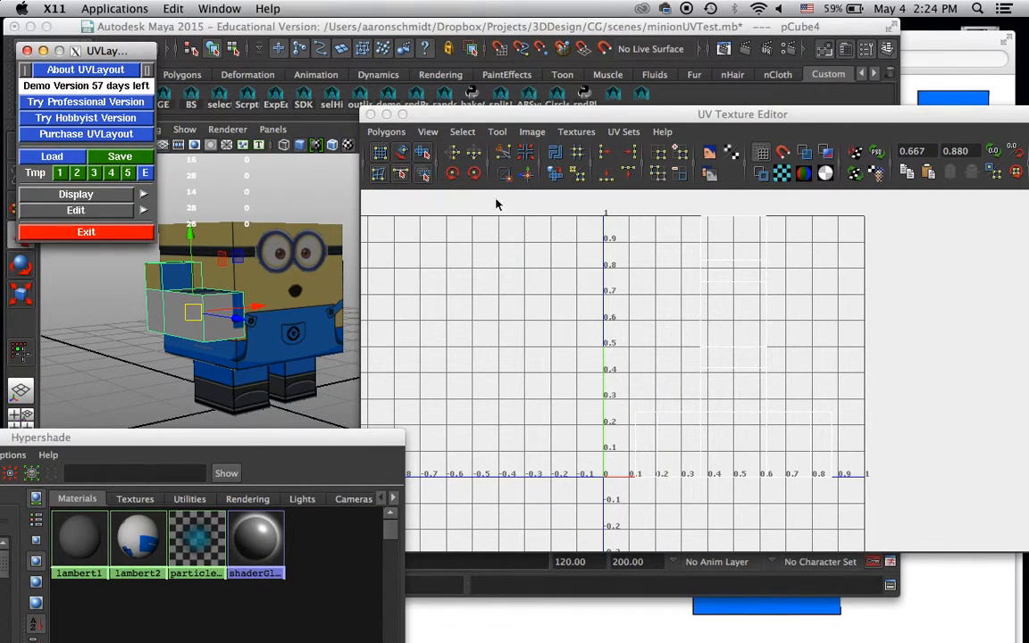
pyautogui.moveTo(132, 60); pyautogui.dragTo(118, 51)
# Return to the UVLayout website in Safari and view the list of Basic tutorial videos.
pyautogui.moveTo(212, 618)
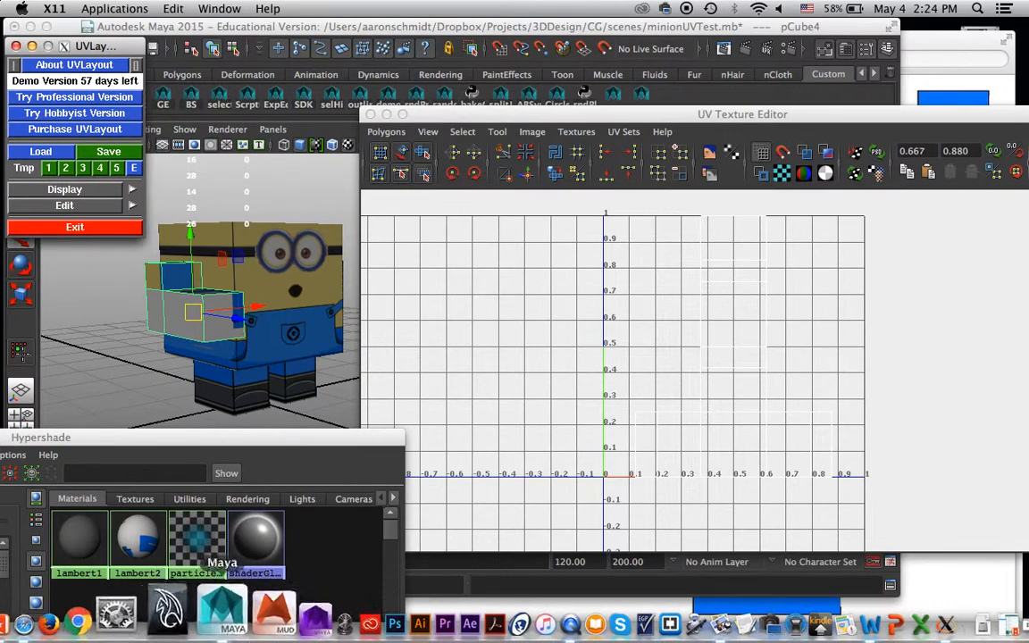
pyautogui.click(95, 609)
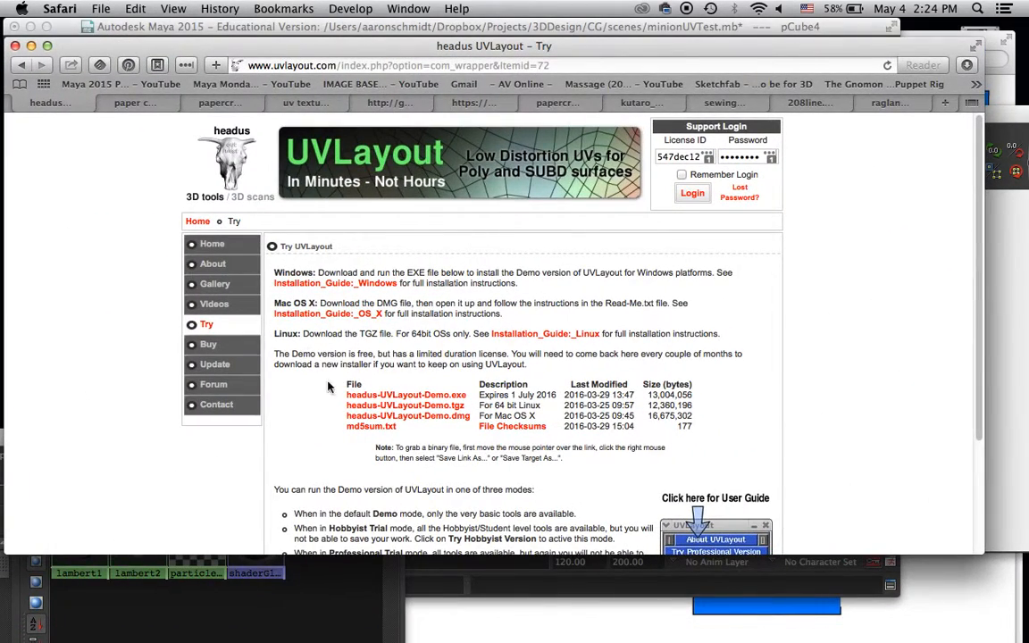
pyautogui.click(217, 305)
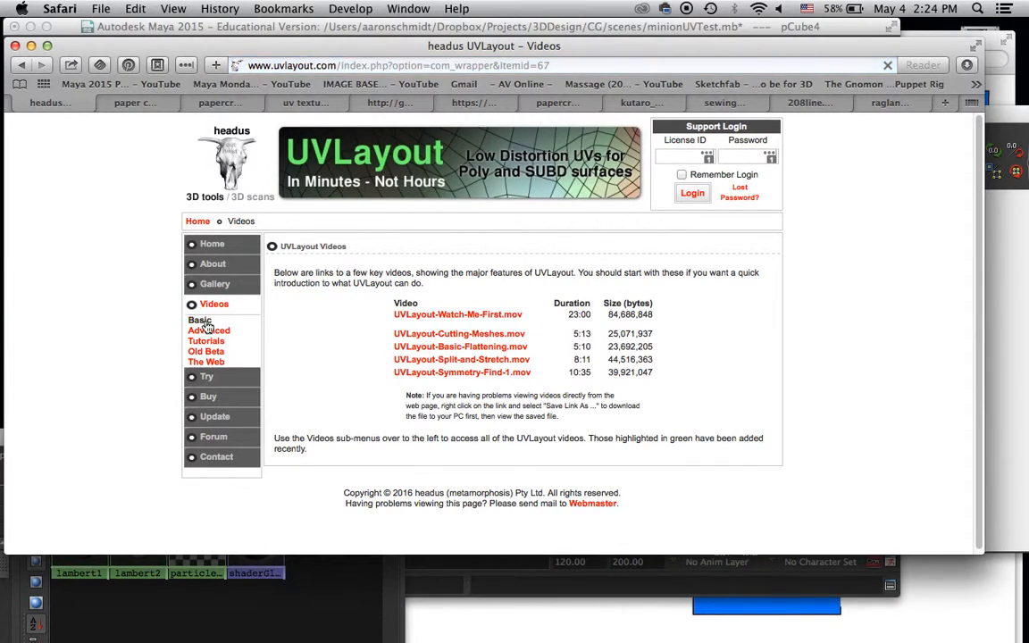
pyautogui.click(201, 322)
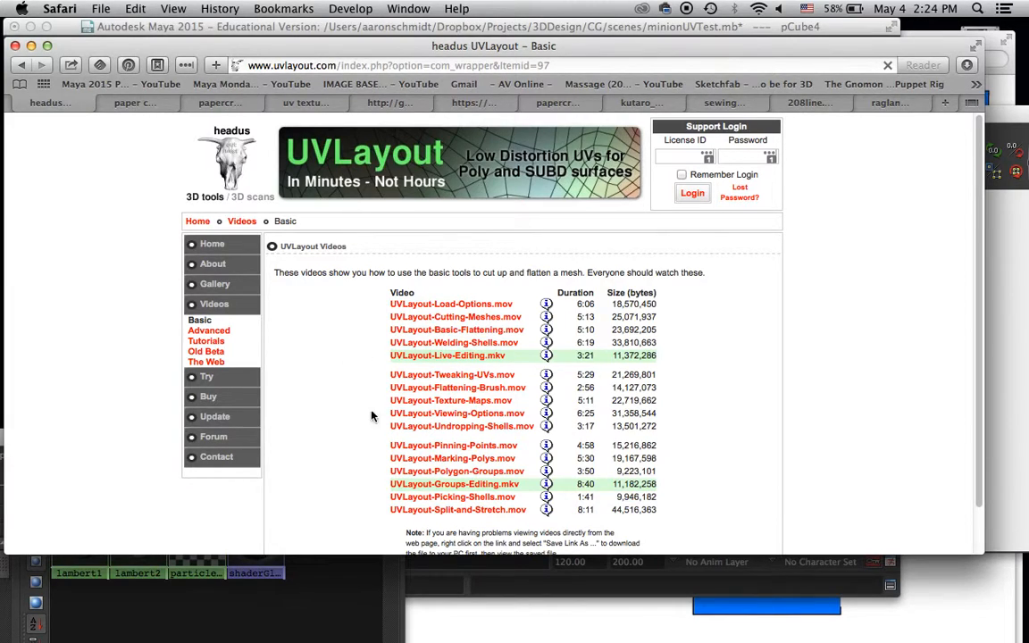
# View the Tutorials video list on the UVLayout website, minimize Safari, and shift the UVLayout control window slightly.
pyautogui.click(218, 352)
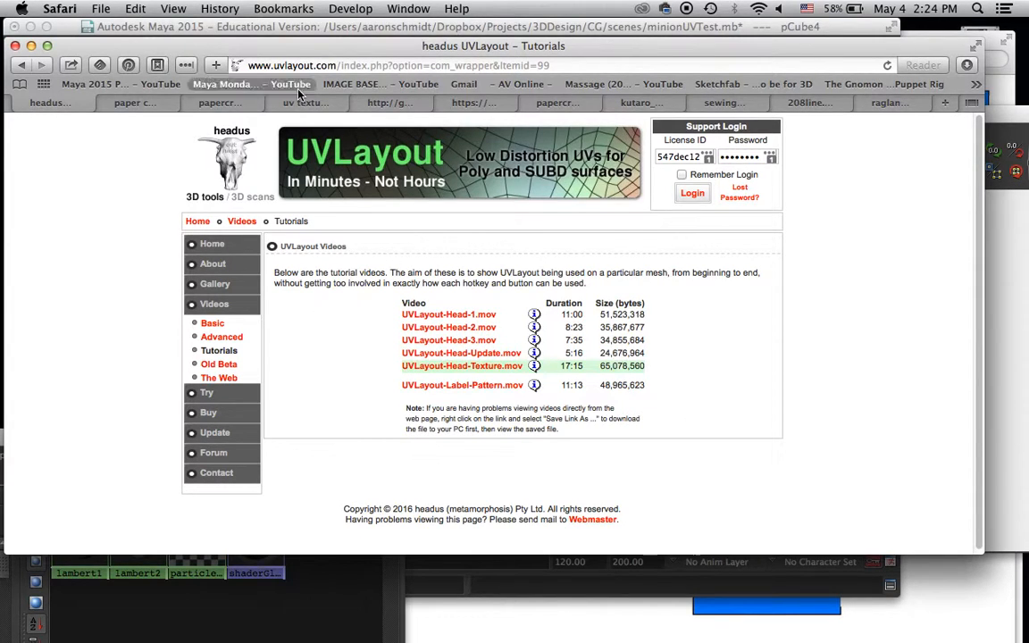
pyautogui.click(30, 45)
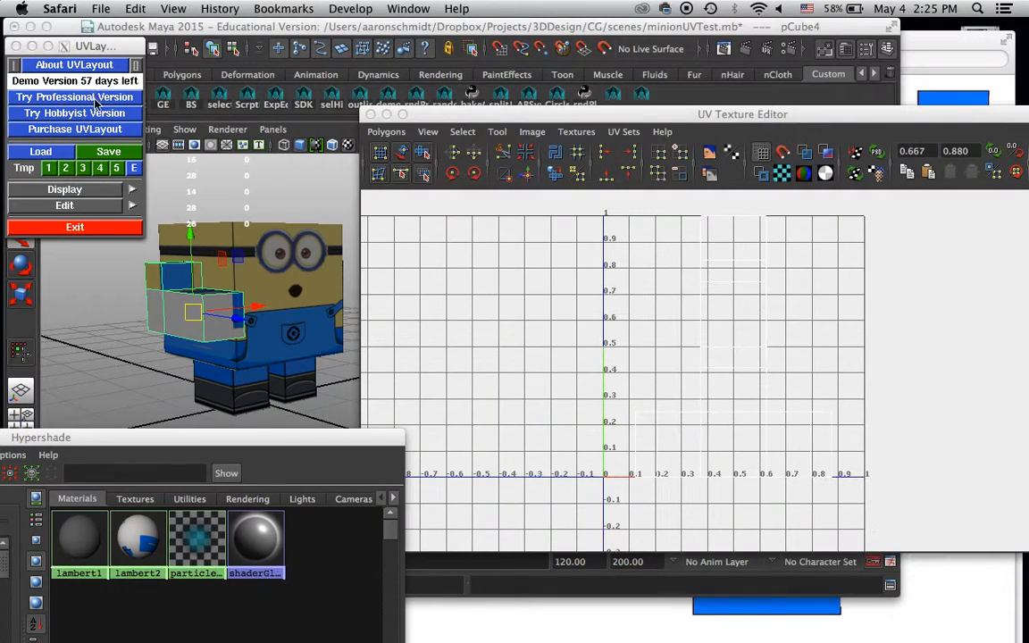
pyautogui.moveTo(109, 47)
pyautogui.mouseDown()
pyautogui.moveTo(130, 48)
pyautogui.moveTo(111, 55)
pyautogui.mouseUp()
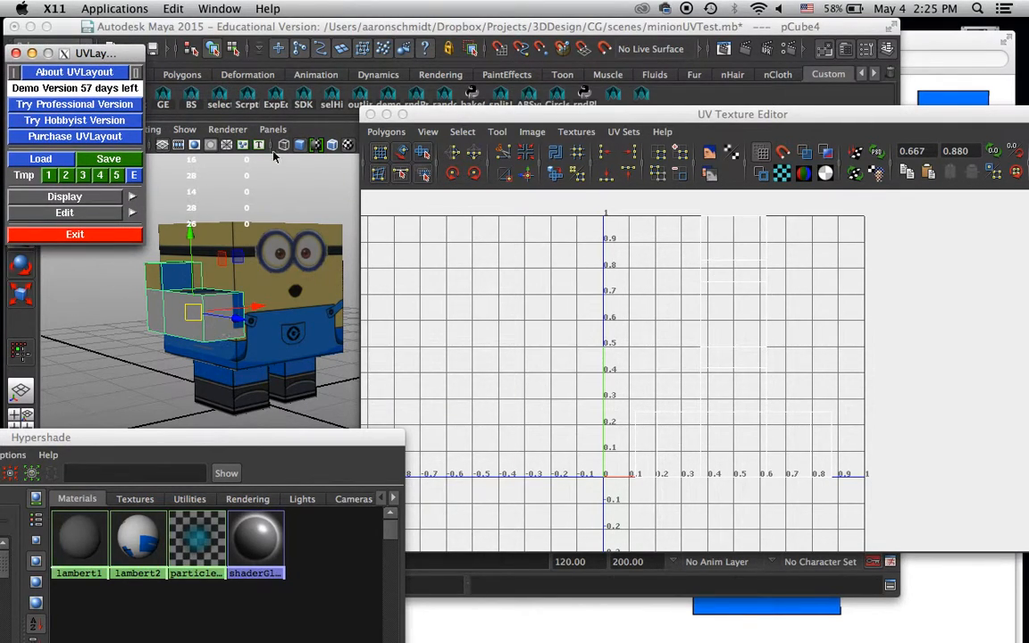
# Switch back to Maya and reselect the minion's block arm.
pyautogui.click(292, 34)
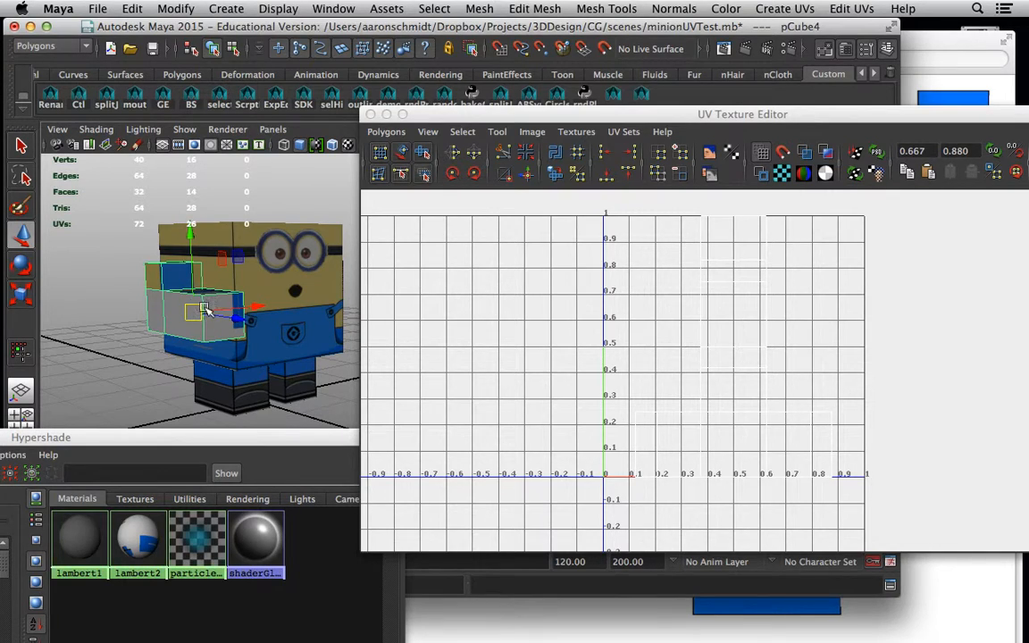
pyautogui.click(131, 307)
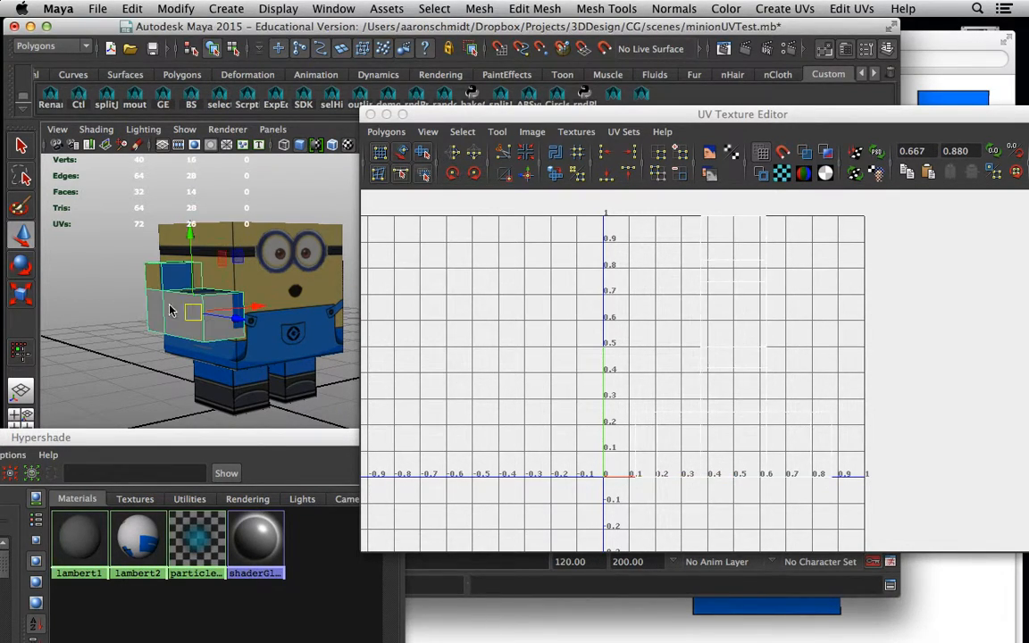
pyautogui.click(197, 280)
# Check in the Plug-in Manager whether objExport.bundle is loaded and set to auto load.
pyautogui.click(328, 11)
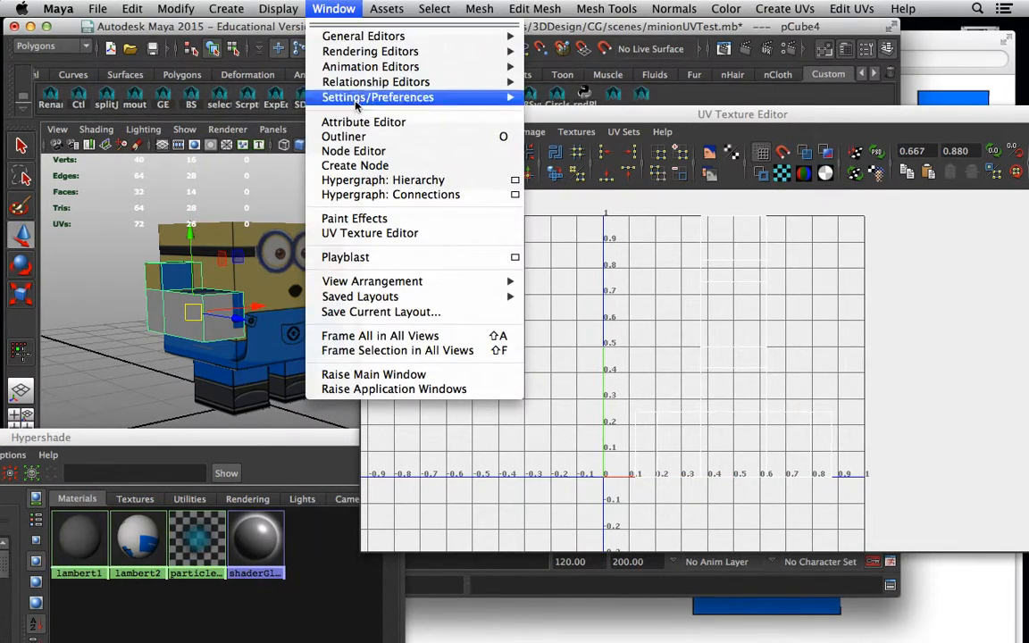
pyautogui.moveTo(358, 98)
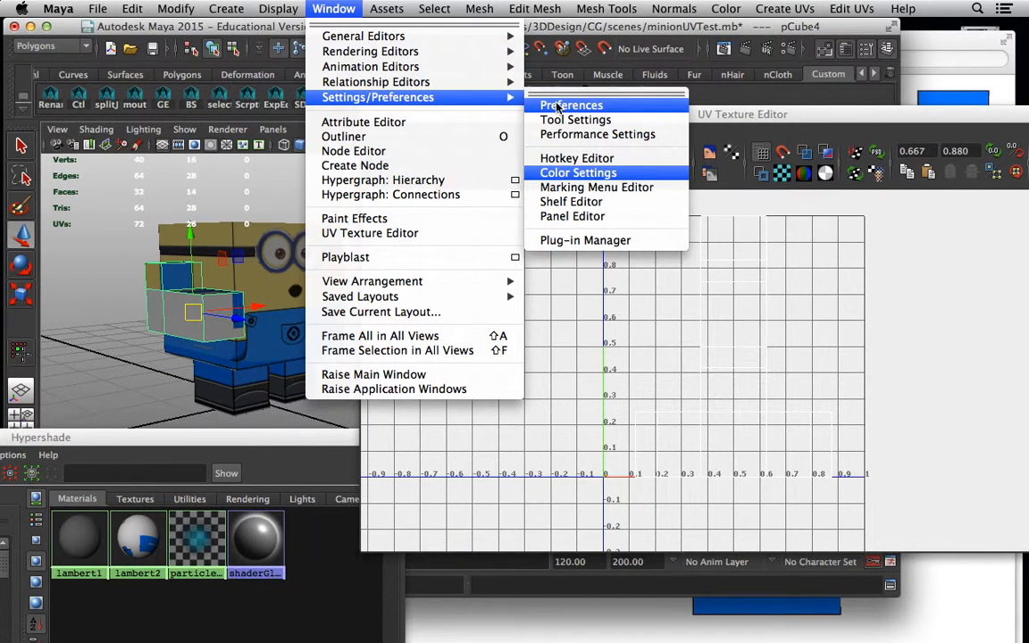
pyautogui.click(573, 240)
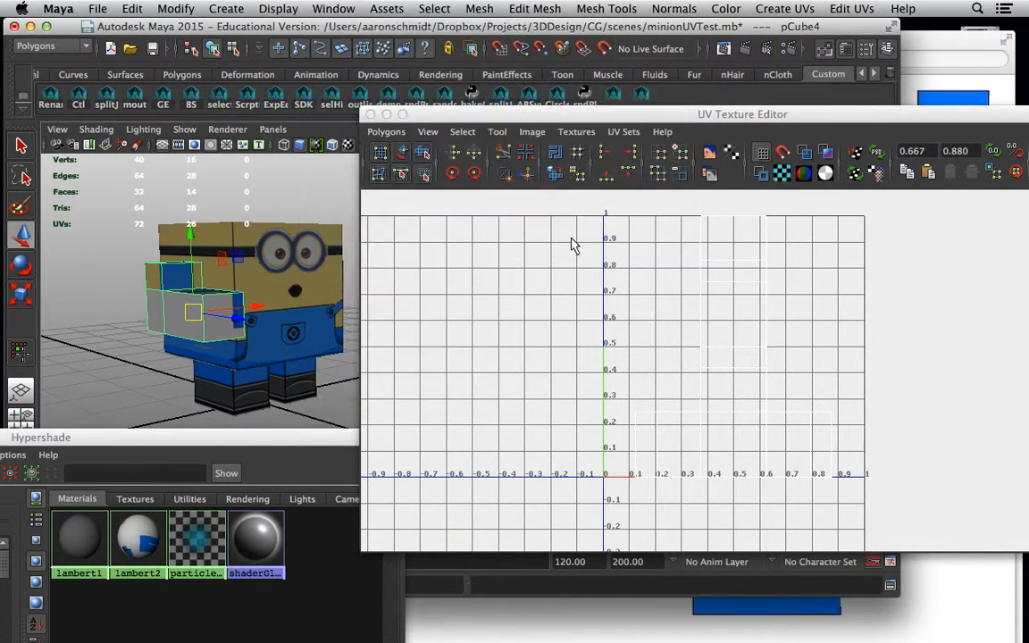
pyautogui.moveTo(674, 230); pyautogui.dragTo(671, 274)
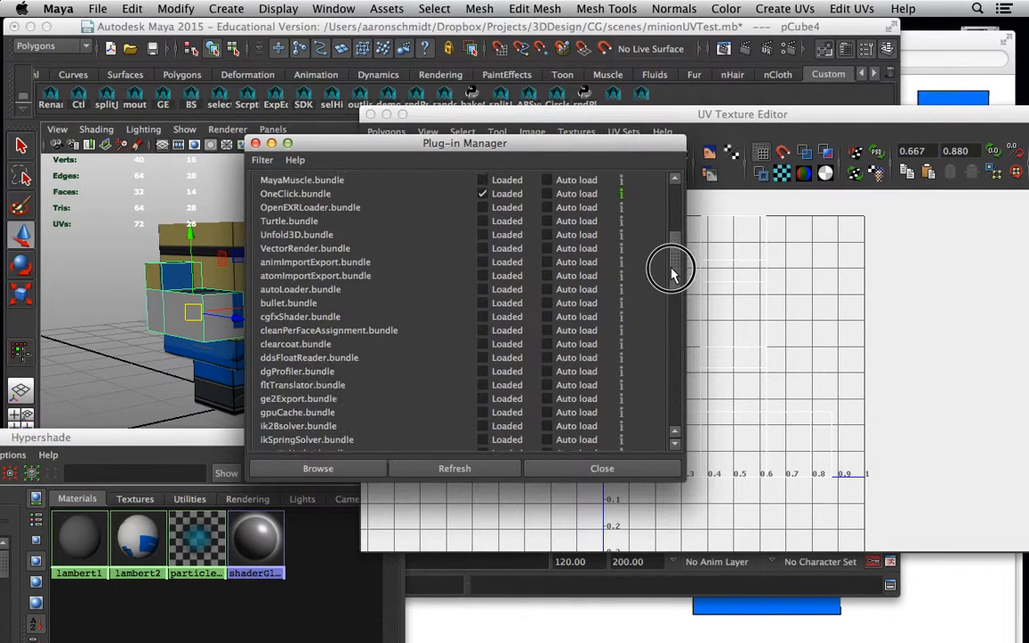
pyautogui.moveTo(670, 277); pyautogui.dragTo(661, 306)
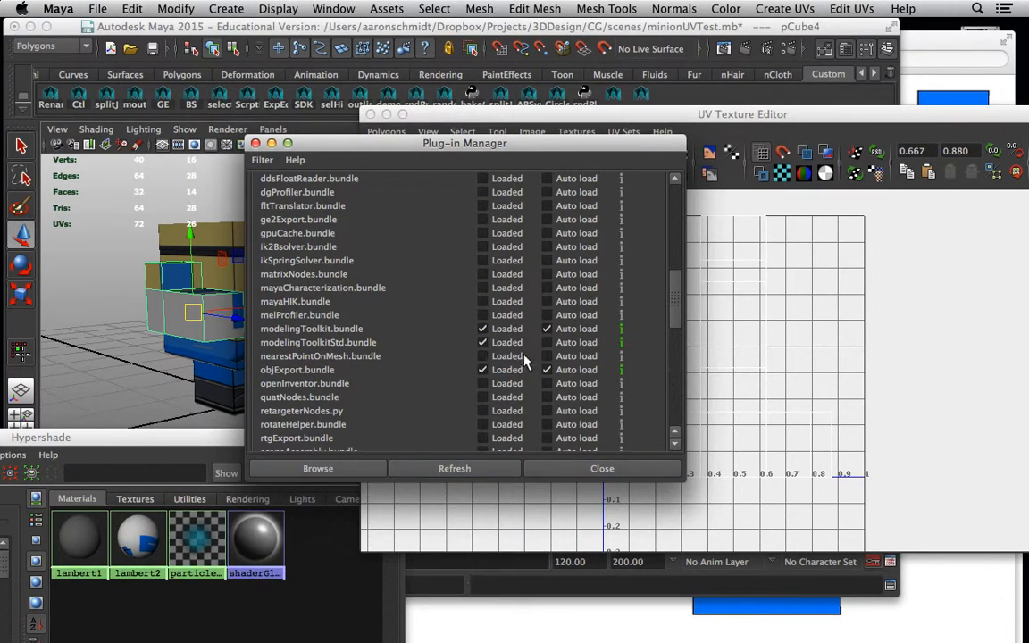
pyautogui.click(568, 469)
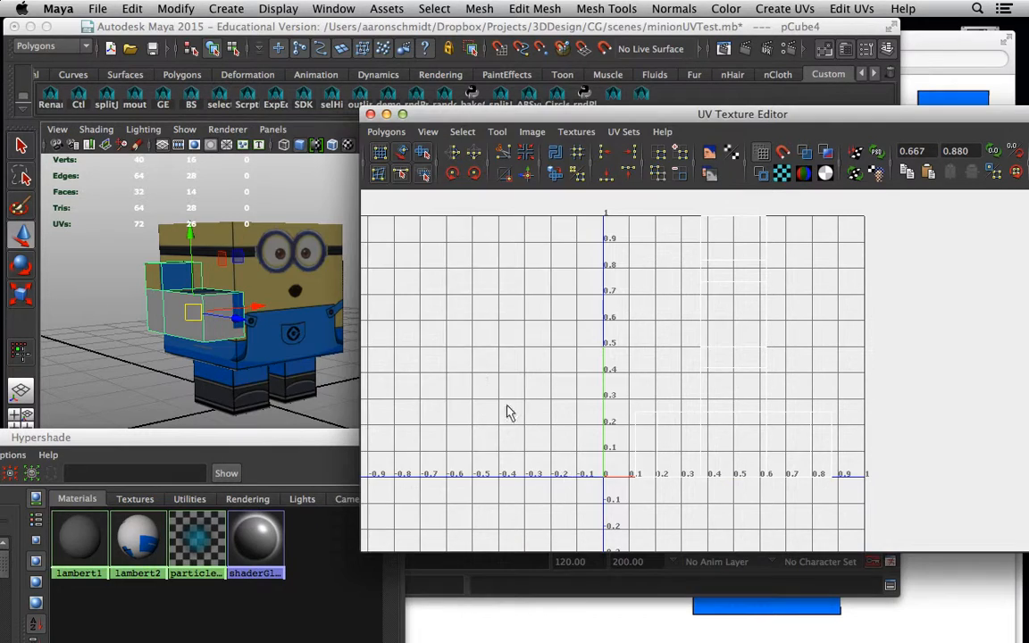
# Export the selected arm in OBJexport format as Marm.obj into the project's scenes folder.
pyautogui.click(98, 11)
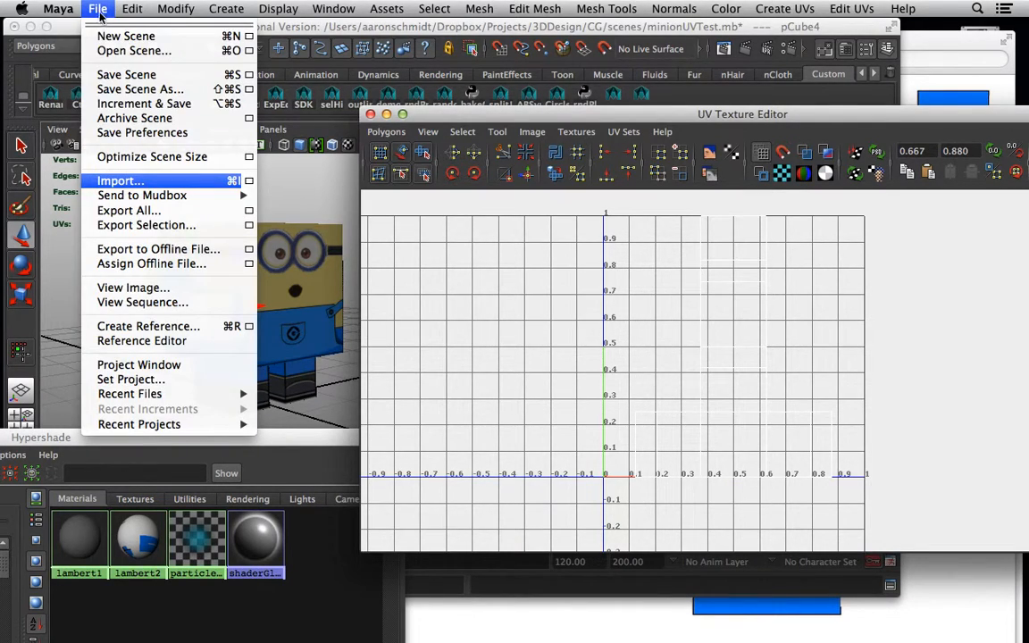
pyautogui.click(140, 226)
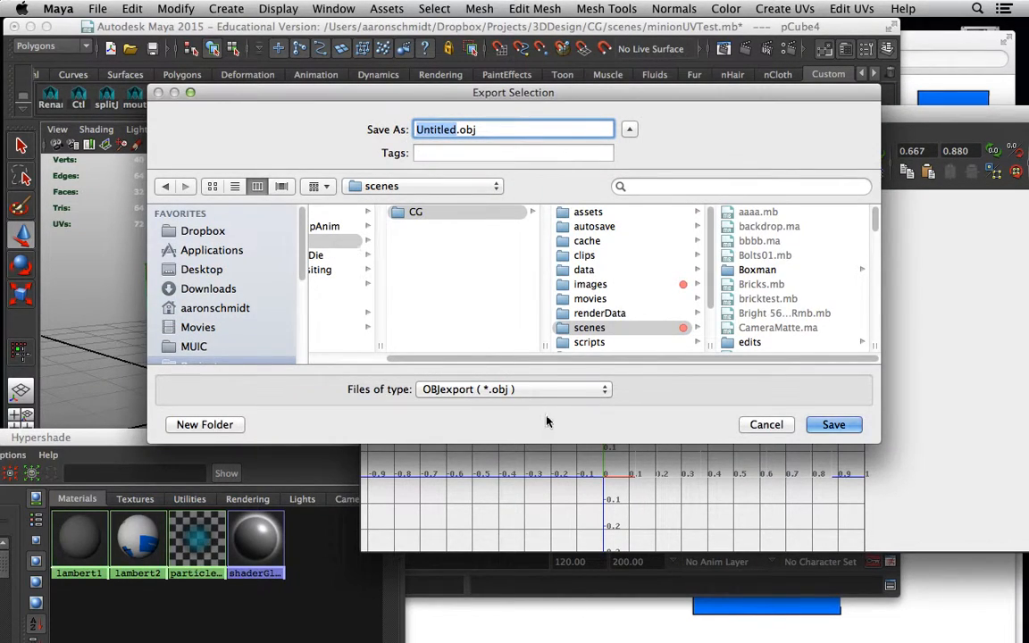
pyautogui.click(458, 390)
pyautogui.click(469, 317)
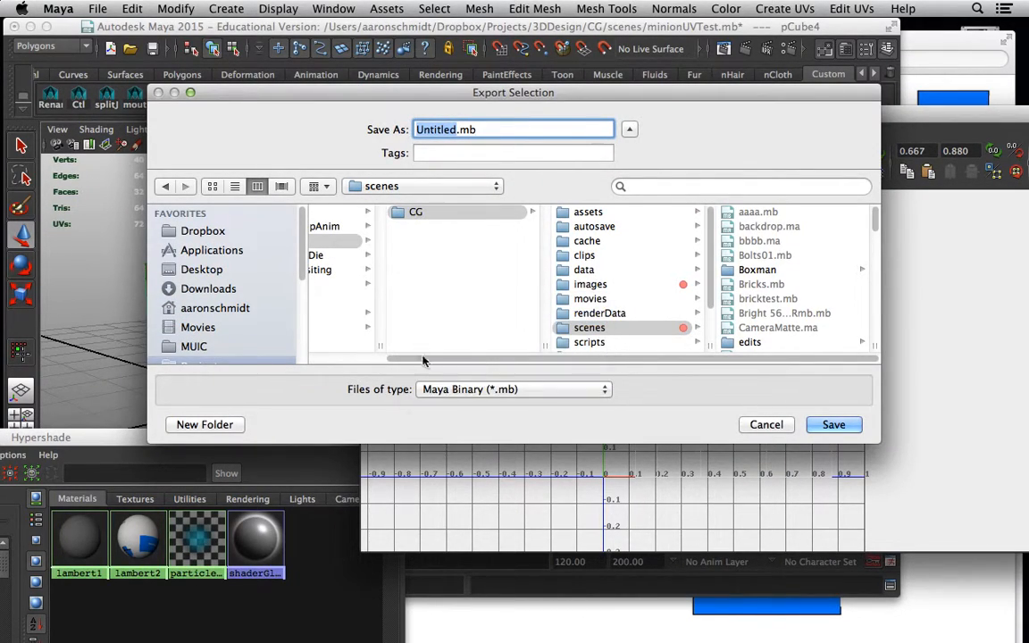
pyautogui.click(469, 393)
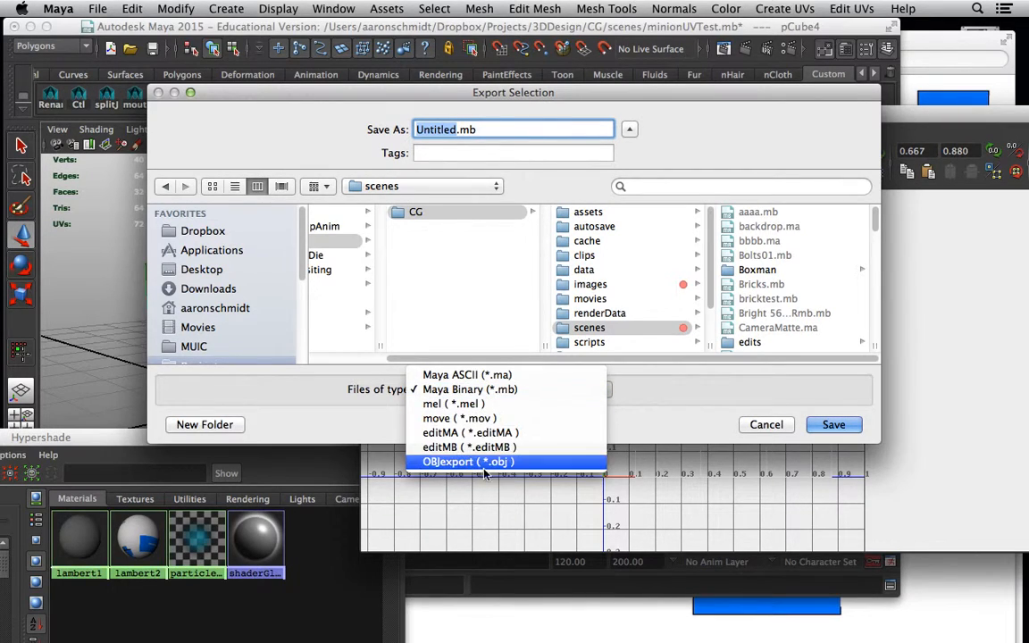
pyautogui.click(453, 464)
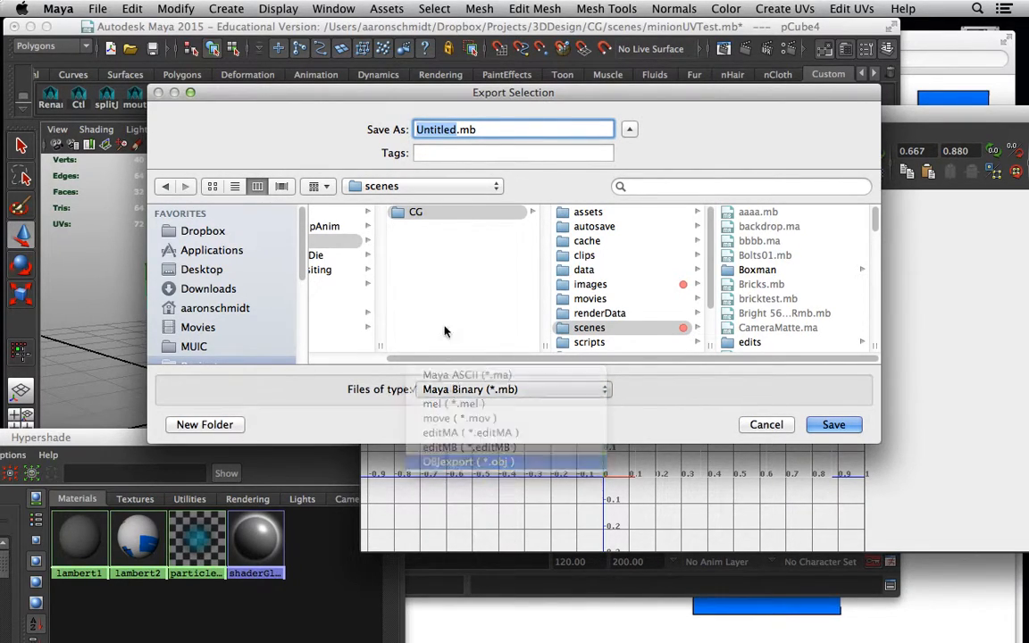
pyautogui.moveTo(365, 96); pyautogui.dragTo(473, 145)
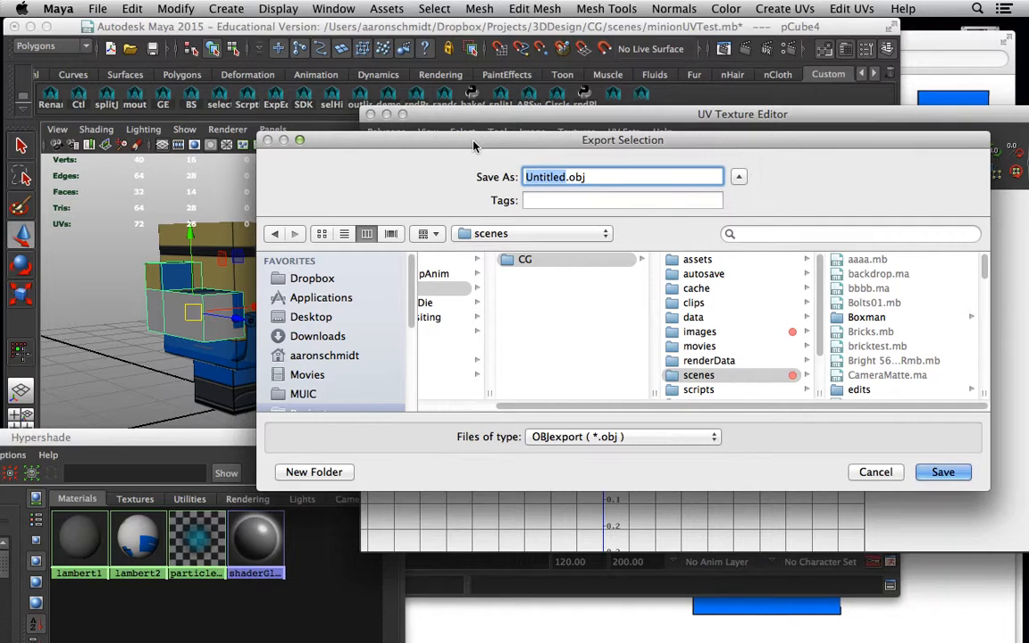
pyautogui.write('Marm')
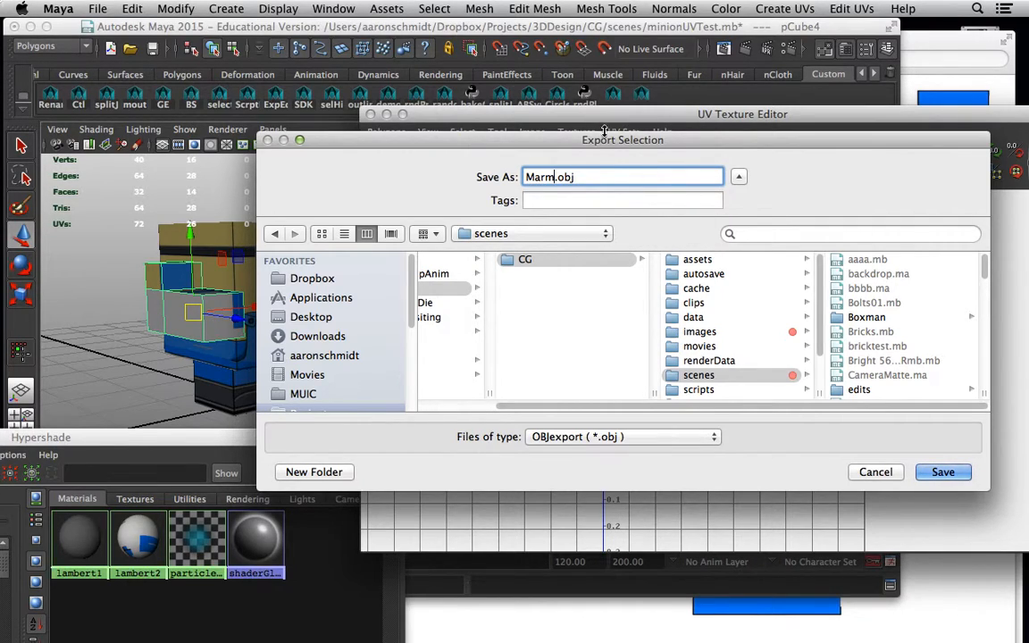
pyautogui.click(940, 473)
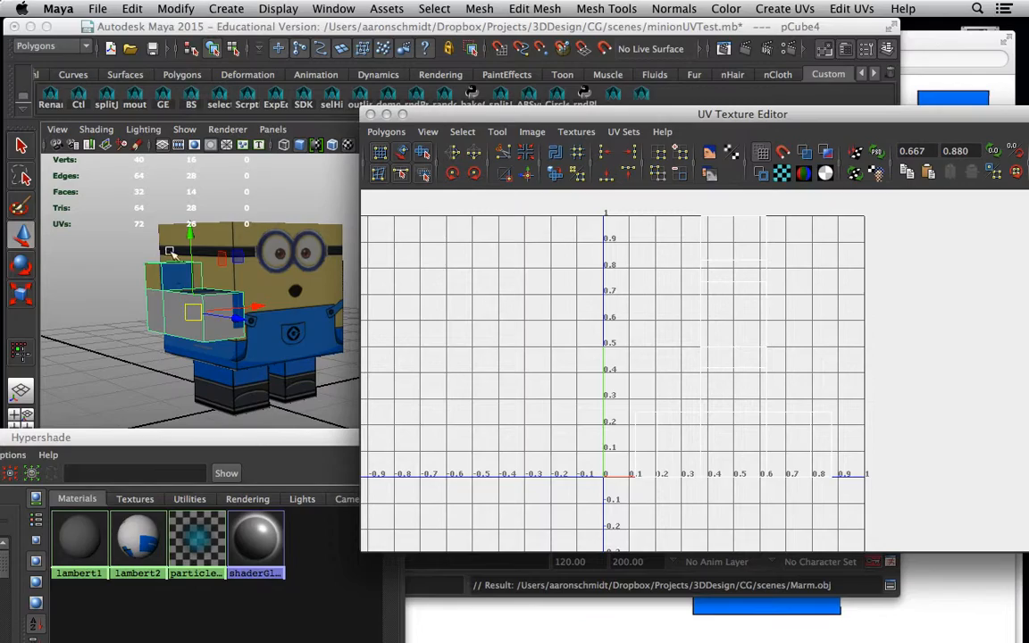
# Switch to UVLayout and open its dialog for loading a mesh.
pyautogui.hotkey('ctrl', 'Up')
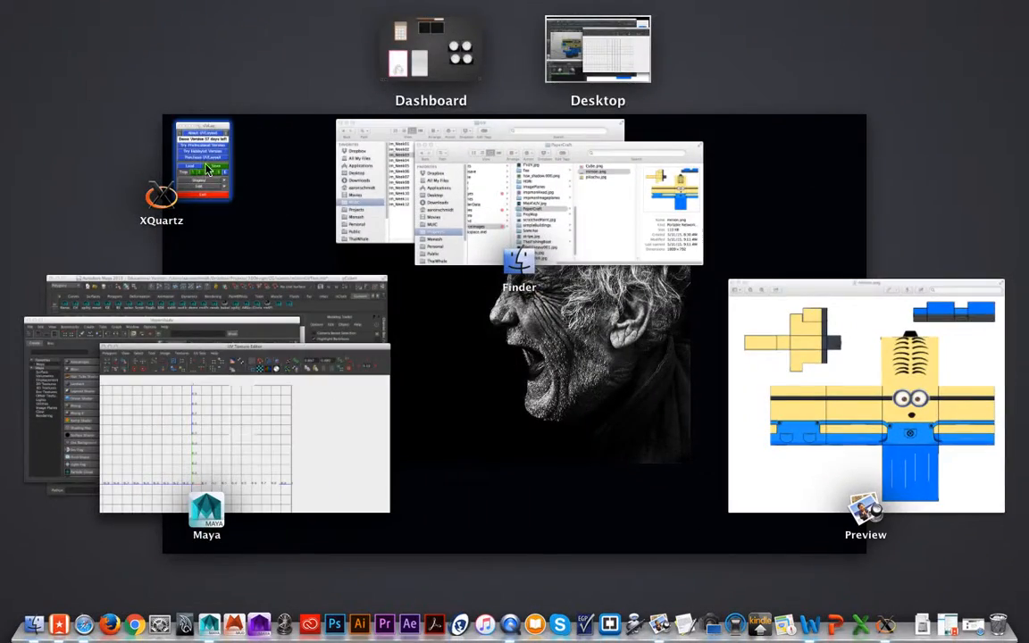
pyautogui.click(181, 144)
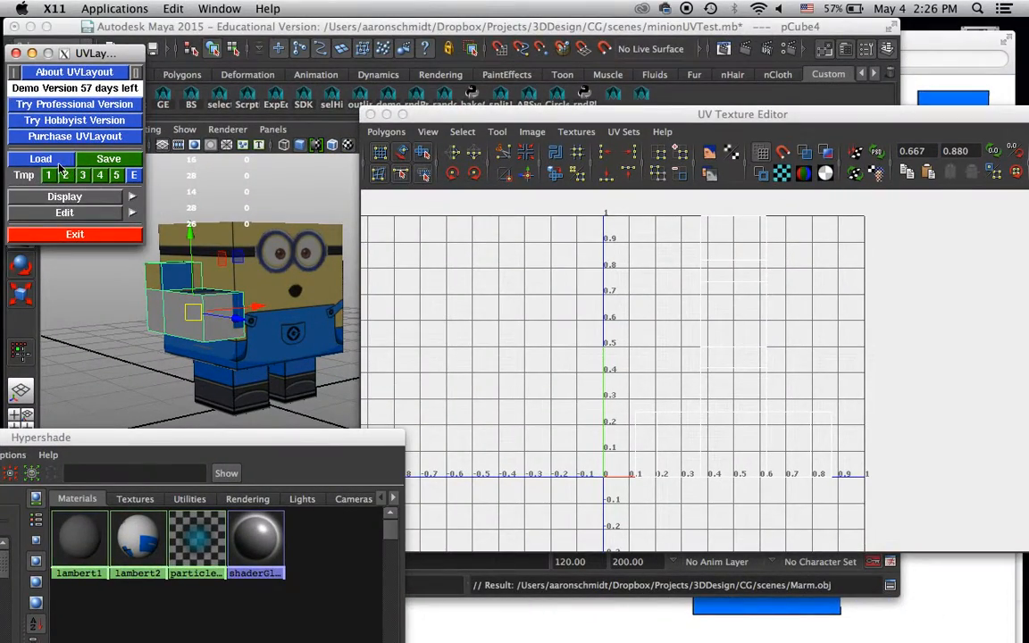
pyautogui.click(53, 157)
# Load Marm.obj from the Dropbox/Projects/3DDesign/CG/scenes folder.
pyautogui.scroll(-5, 228, 184)
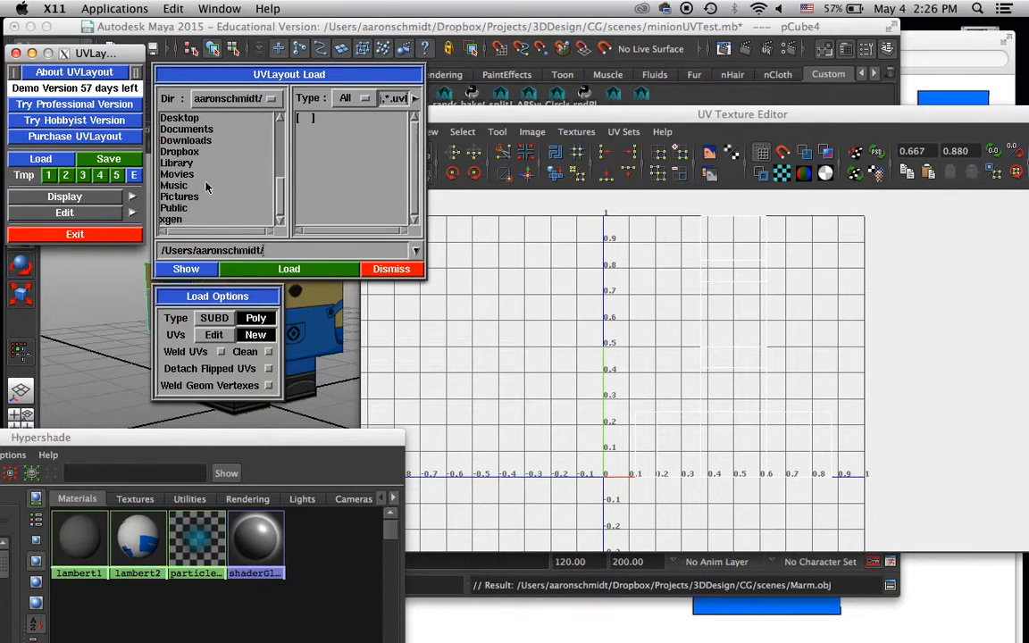
pyautogui.click(174, 151)
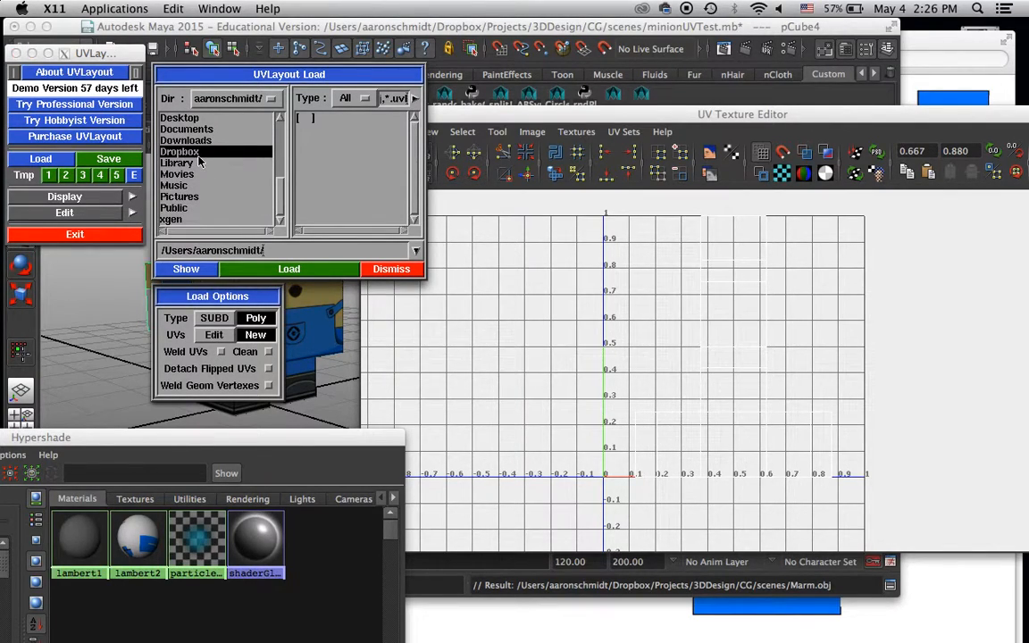
pyautogui.doubleClick(199, 154)
pyautogui.scroll(-5, 183, 177)
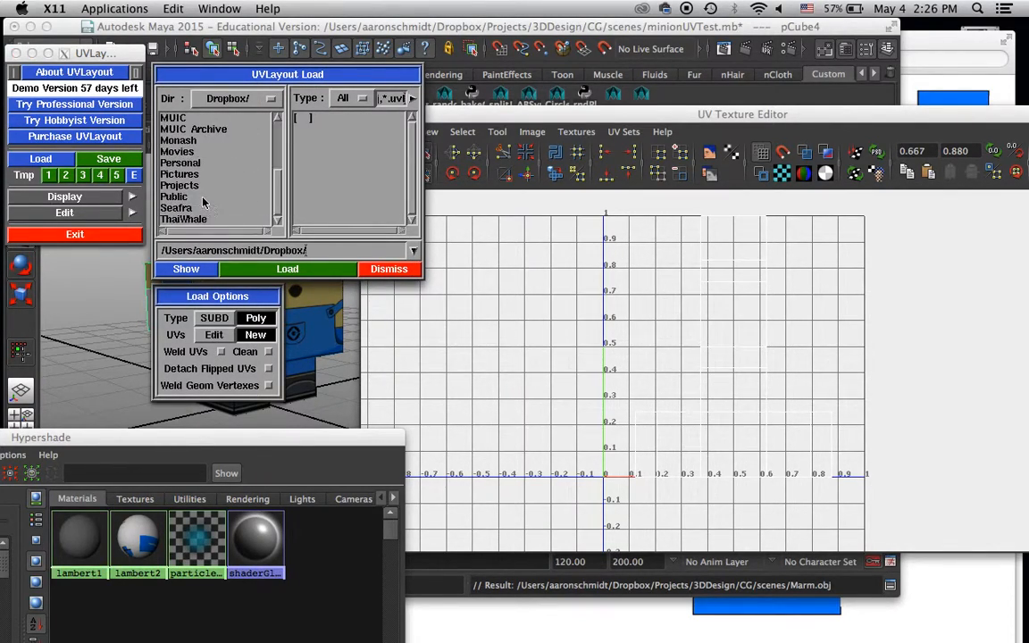
pyautogui.doubleClick(182, 176)
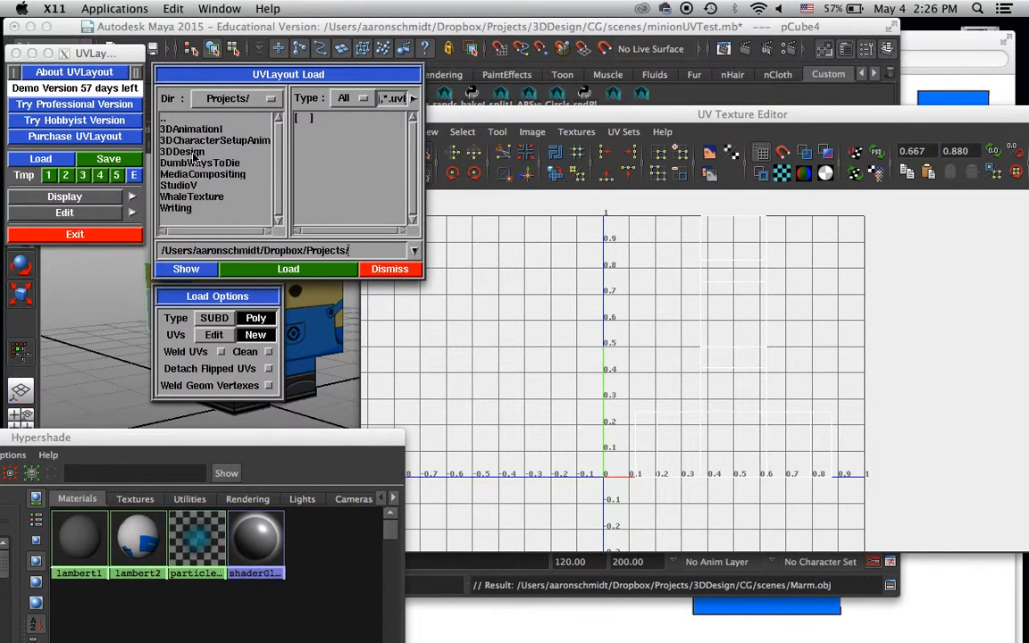
pyautogui.doubleClick(178, 150)
pyautogui.doubleClick(175, 130)
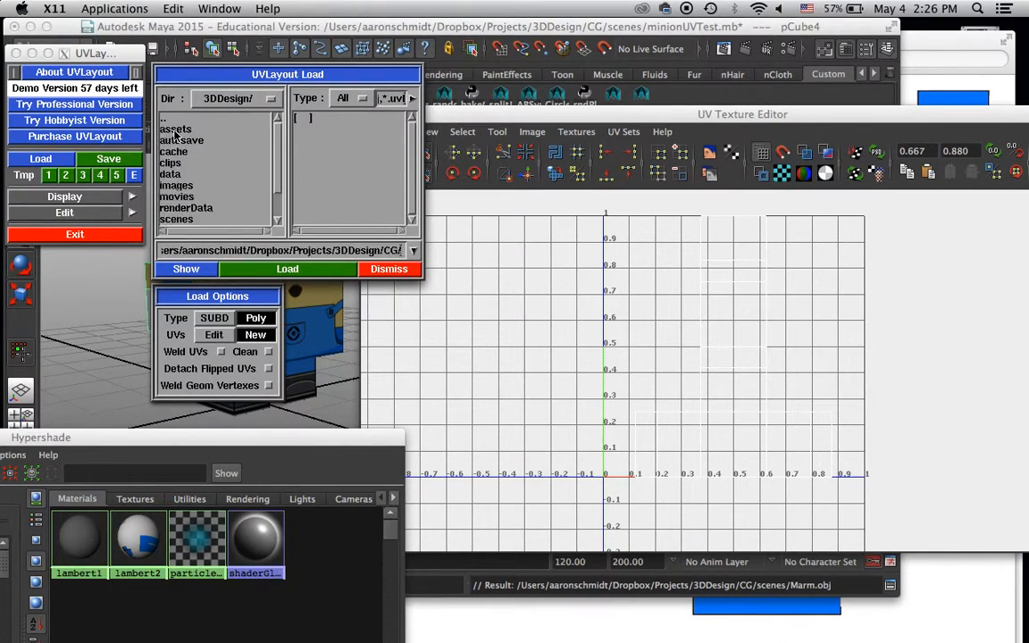
pyautogui.scroll(-3, 198, 184)
pyautogui.doubleClick(183, 181)
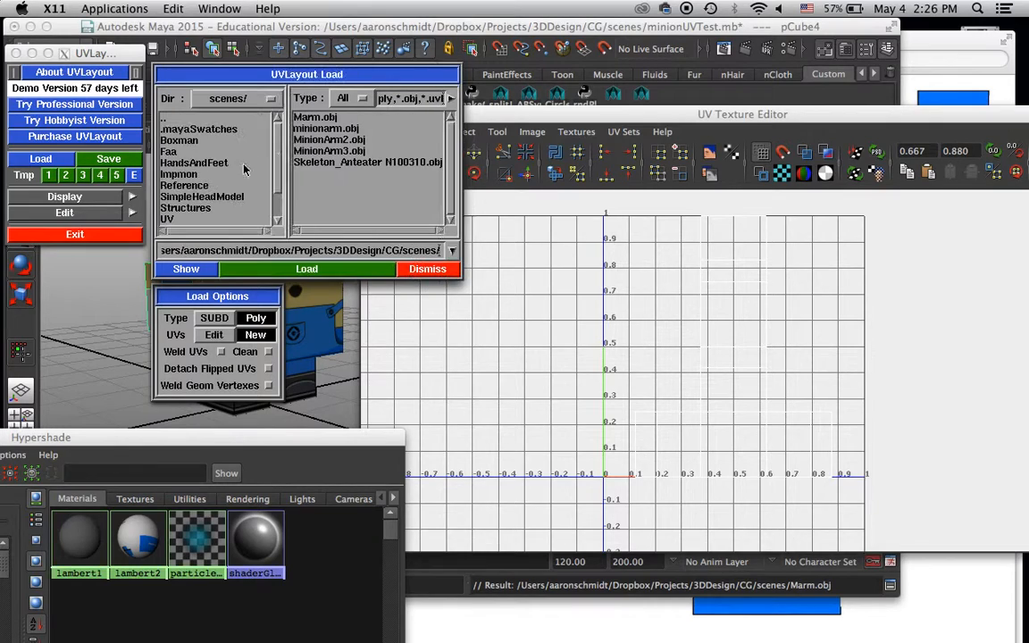
pyautogui.click(299, 117)
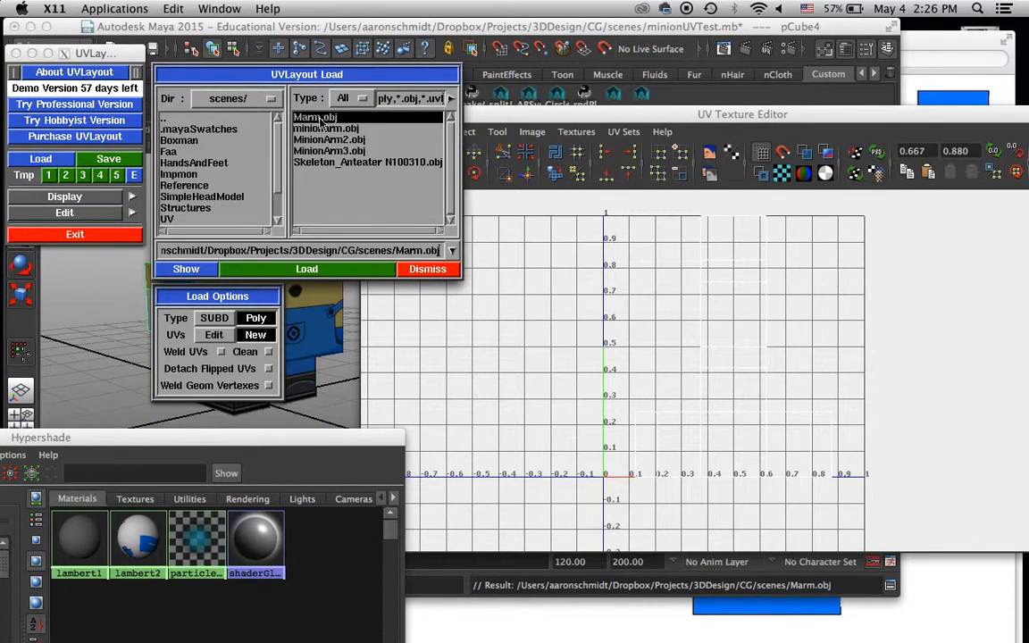
pyautogui.click(264, 271)
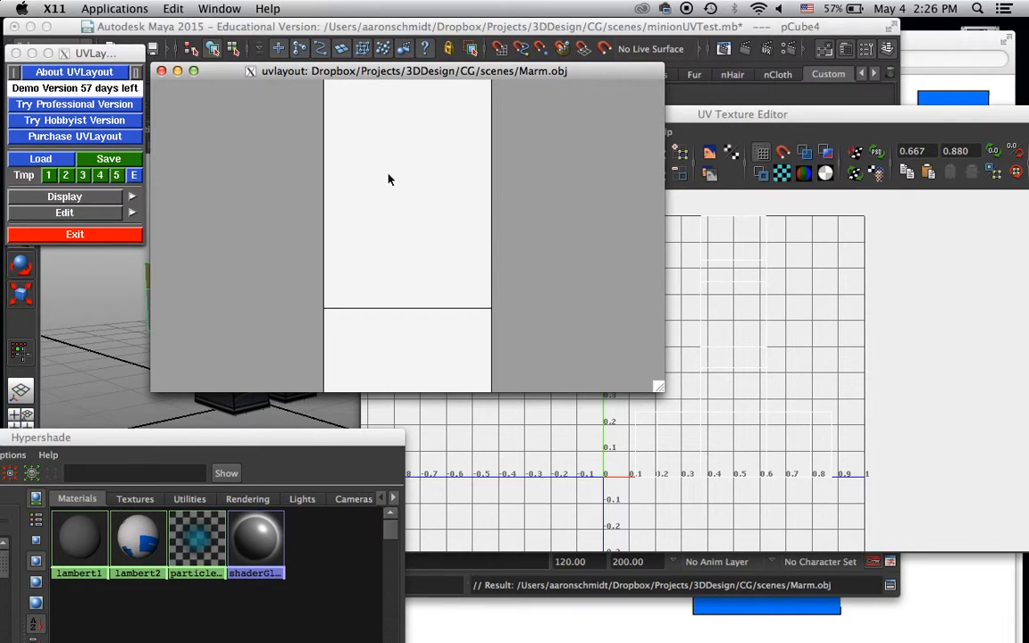
# Move the Marm.obj window clear of the Maya model view and examine the loaded arm from several angles.
pyautogui.moveTo(453, 239); pyautogui.dragTo(545, 219)
pyautogui.moveTo(356, 222); pyautogui.dragTo(382, 186)
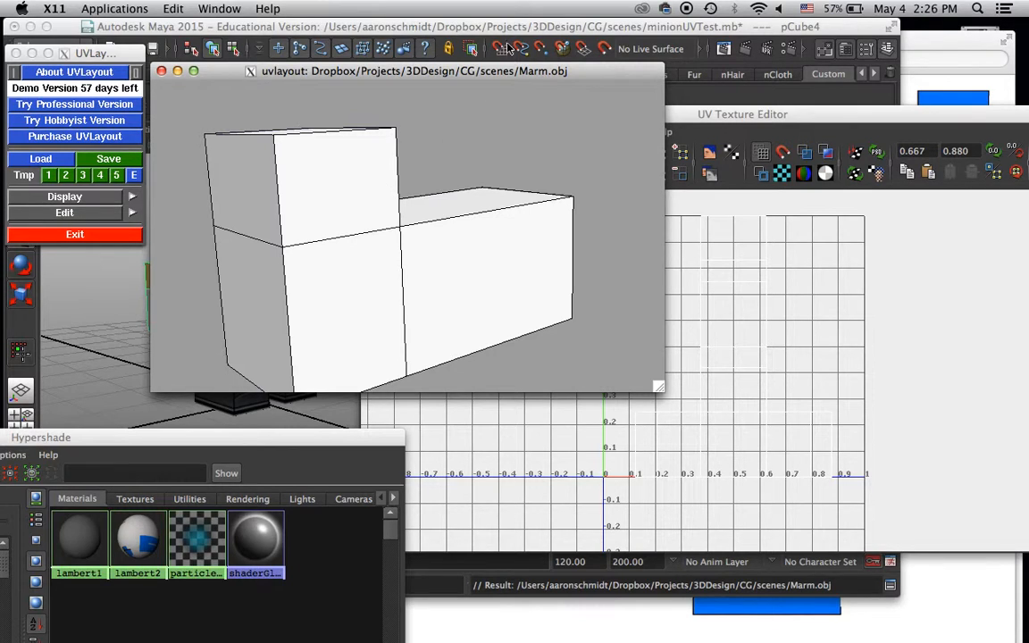
pyautogui.moveTo(507, 72); pyautogui.dragTo(797, 80)
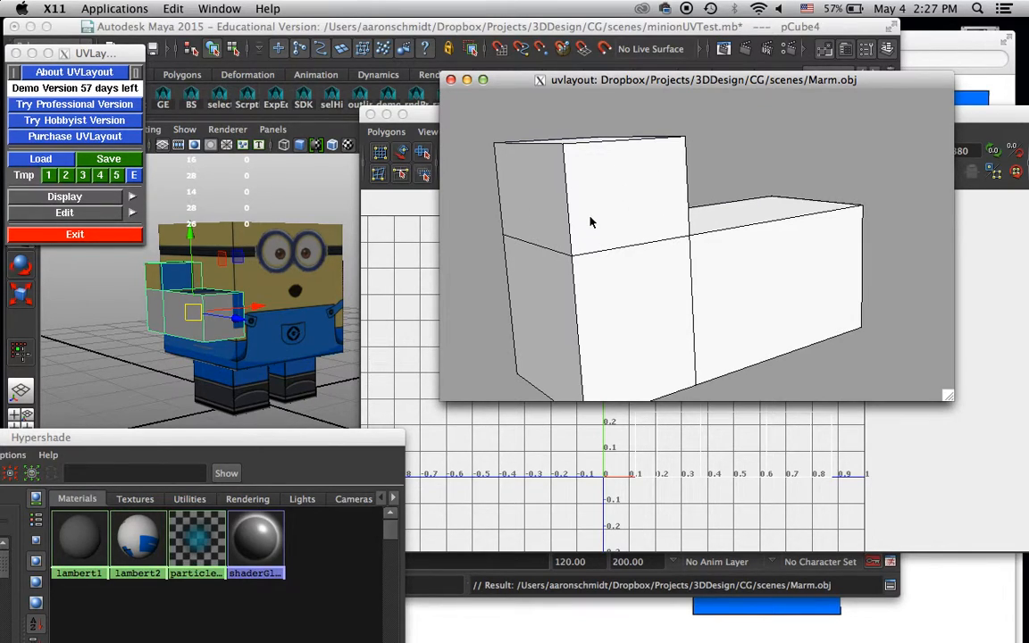
pyautogui.moveTo(592, 226); pyautogui.dragTo(737, 211)
pyautogui.moveTo(736, 212); pyautogui.dragTo(676, 198, button='middle')
pyautogui.scroll(-5, 703, 196)
pyautogui.scroll(5, 682, 197)
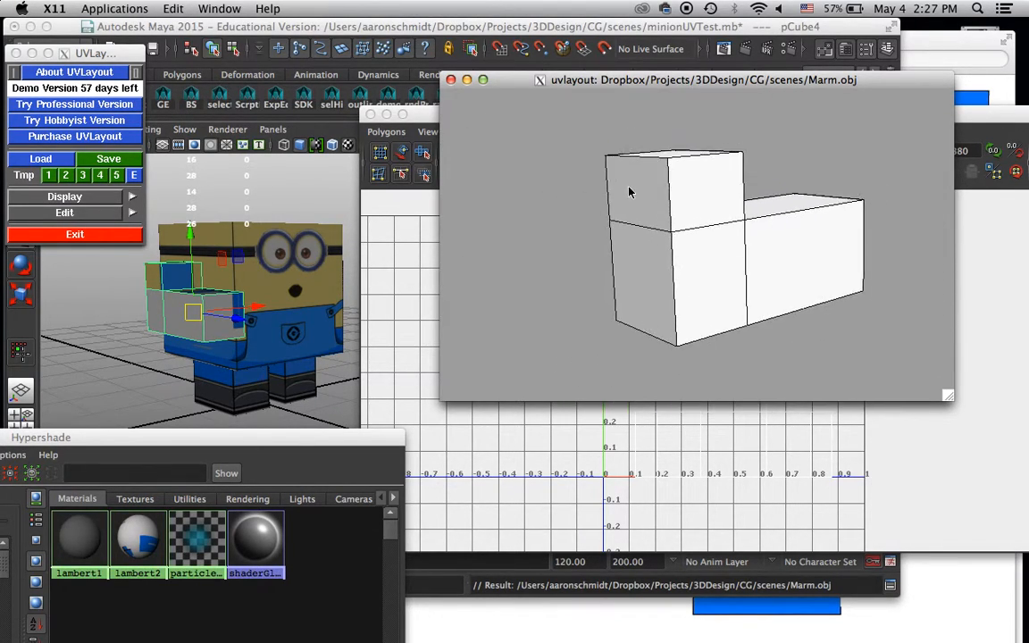
# Expand UVLayout's display options and examine the arm from its other side and from above.
pyautogui.moveTo(694, 189); pyautogui.dragTo(616, 227)
pyautogui.click(64, 196)
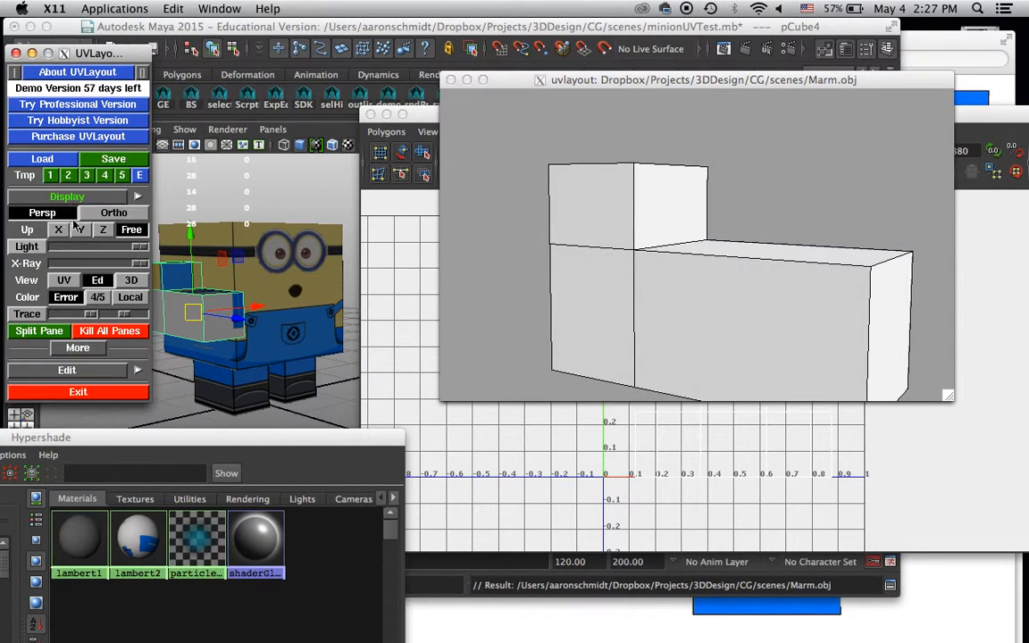
pyautogui.moveTo(636, 229); pyautogui.dragTo(661, 207)
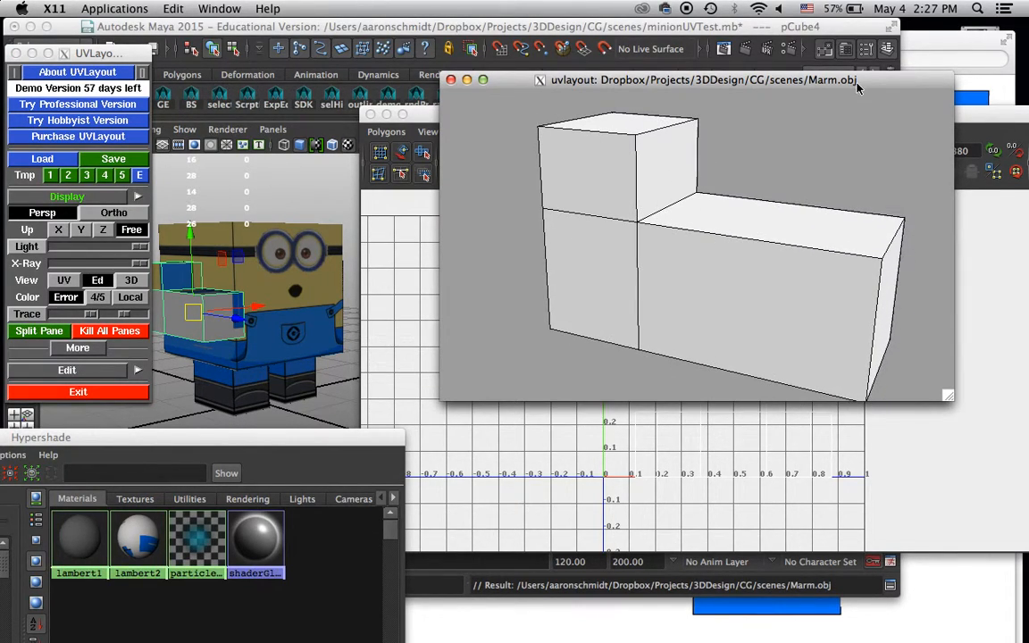
# Bring up Safari, examine the 208line shirt drawing and the raglan sweatshirt sewing pattern, and minimize the browser.
pyautogui.click(918, 38)
pyautogui.click(80, 603)
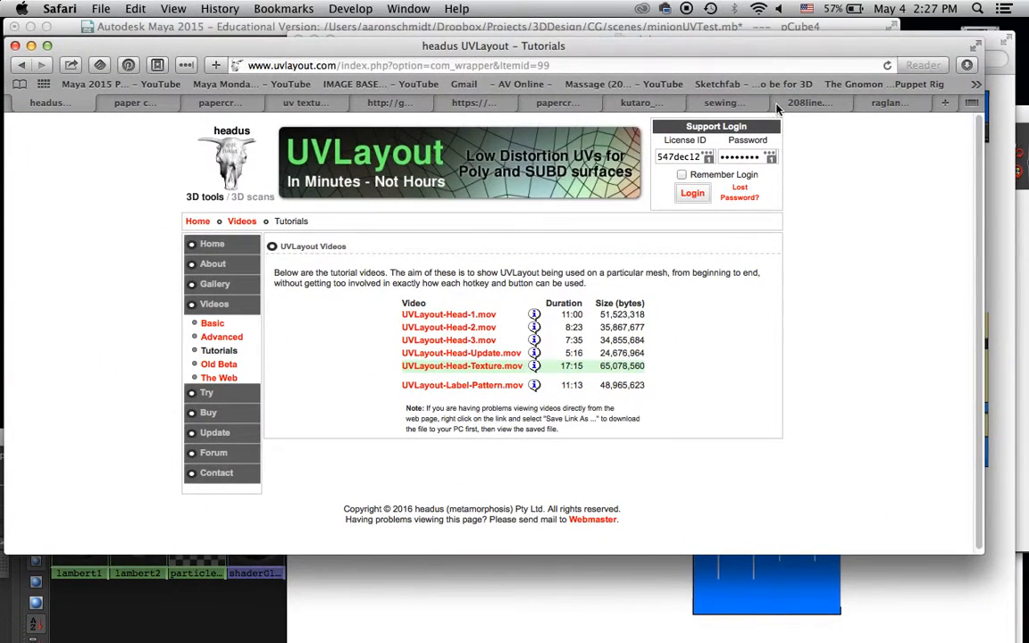
pyautogui.click(777, 104)
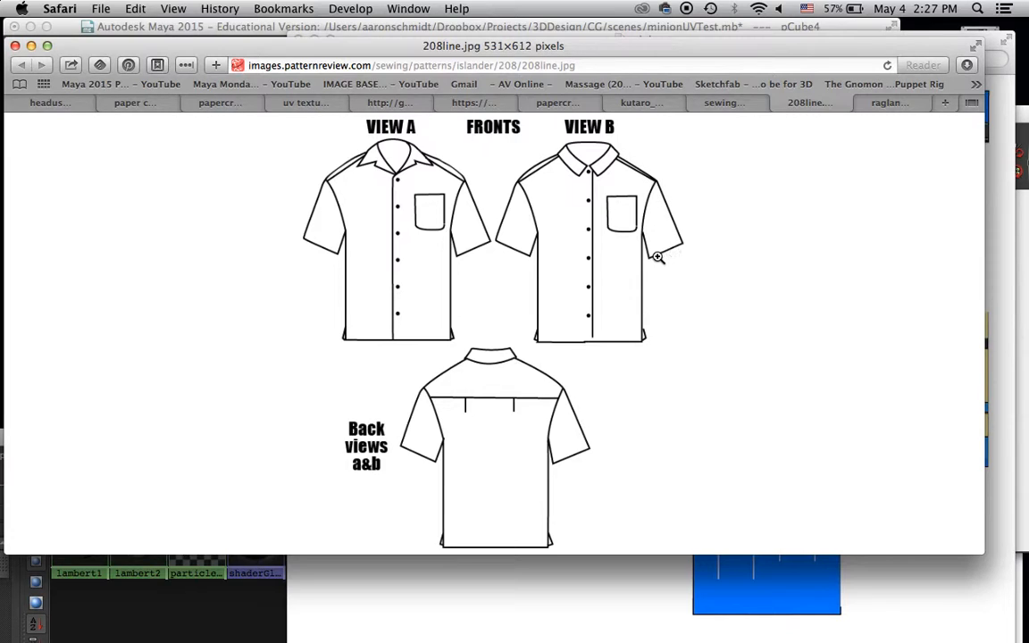
pyautogui.click(871, 104)
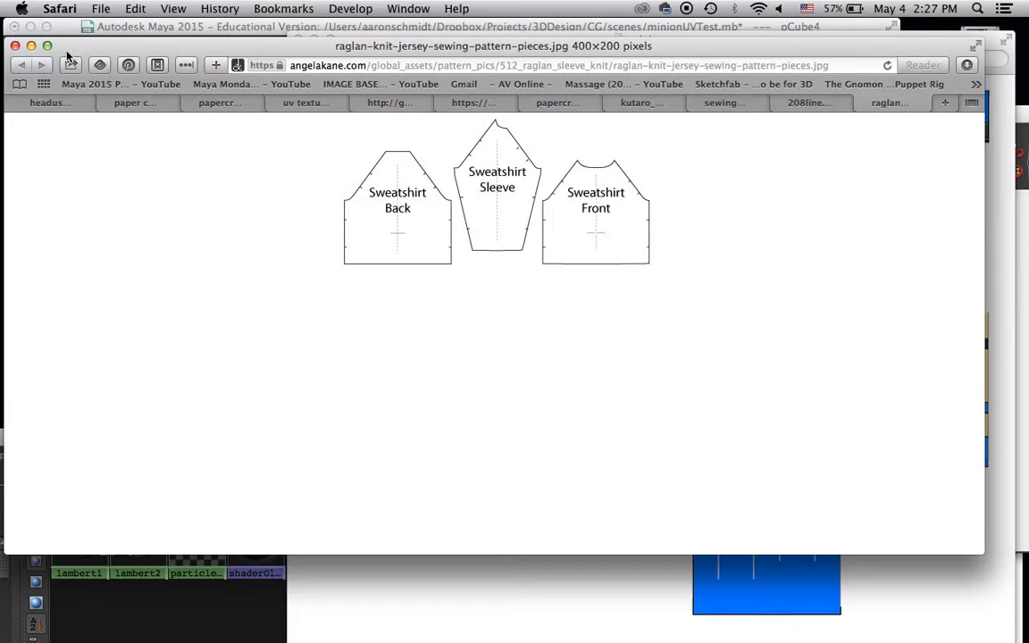
pyautogui.click(31, 46)
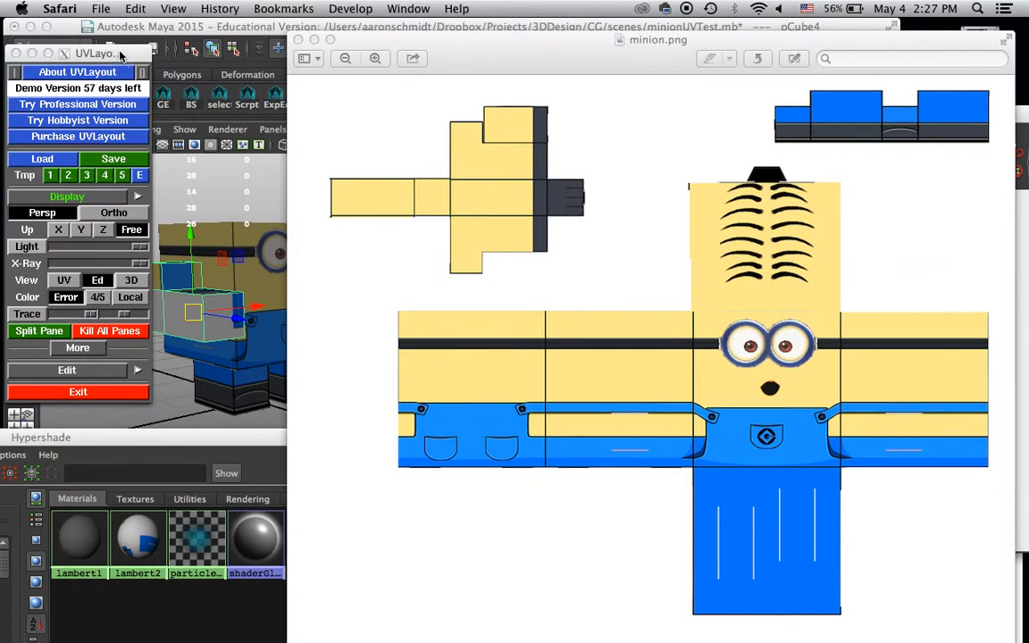
# Arrange the Marm.obj view and the minion.png texture side by side so the arm and its layout are both visible.
pyautogui.click(119, 54)
pyautogui.click(314, 39)
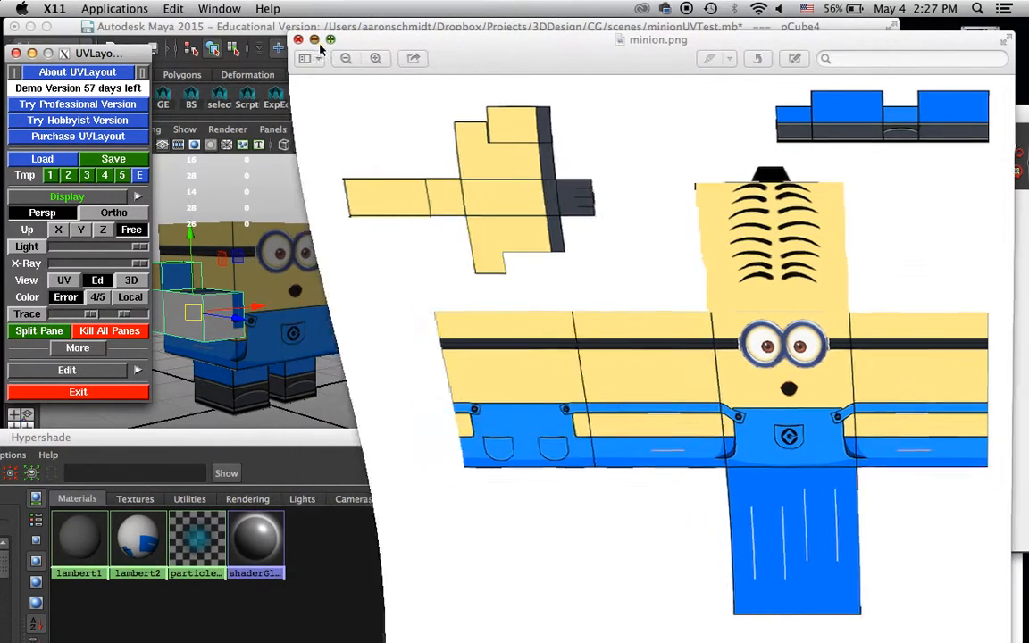
pyautogui.click(608, 79)
pyautogui.moveTo(591, 81); pyautogui.dragTo(754, 54)
pyautogui.click(977, 615)
pyautogui.moveTo(482, 52); pyautogui.dragTo(331, 68)
# Examine the arm's side, hand end and top against the arm layout in minion.png to plan the seams.
pyautogui.moveTo(331, 270); pyautogui.dragTo(329, 221)
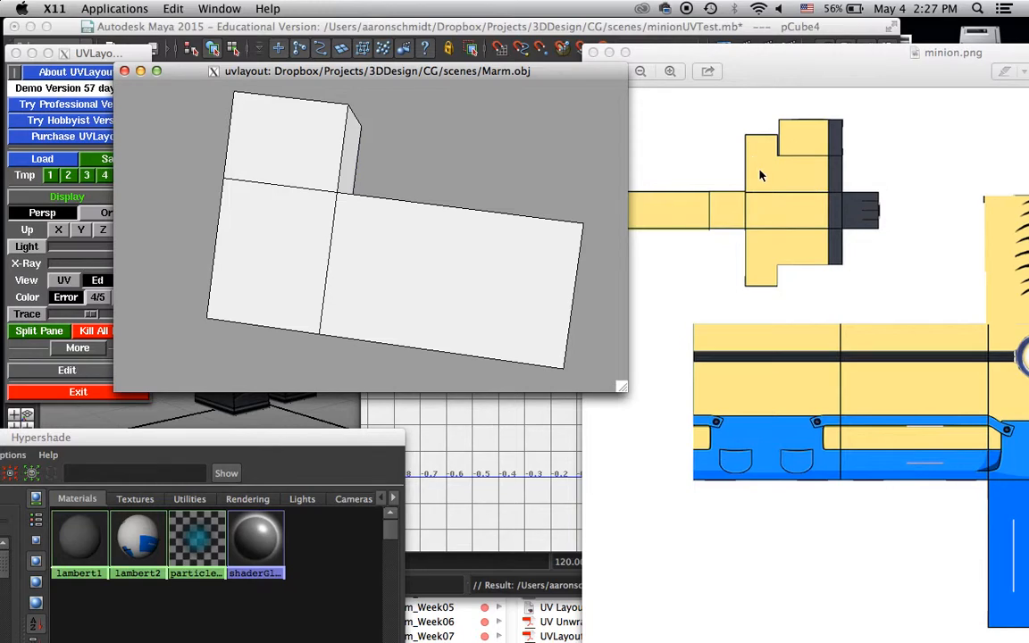
pyautogui.moveTo(460, 291); pyautogui.dragTo(437, 302)
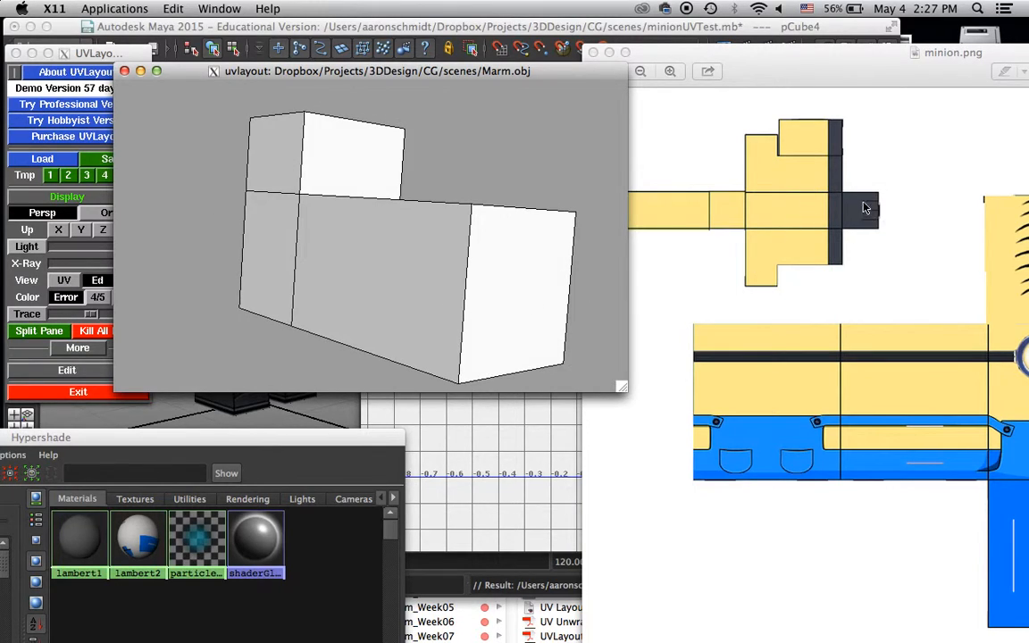
pyautogui.moveTo(475, 222); pyautogui.dragTo(420, 215)
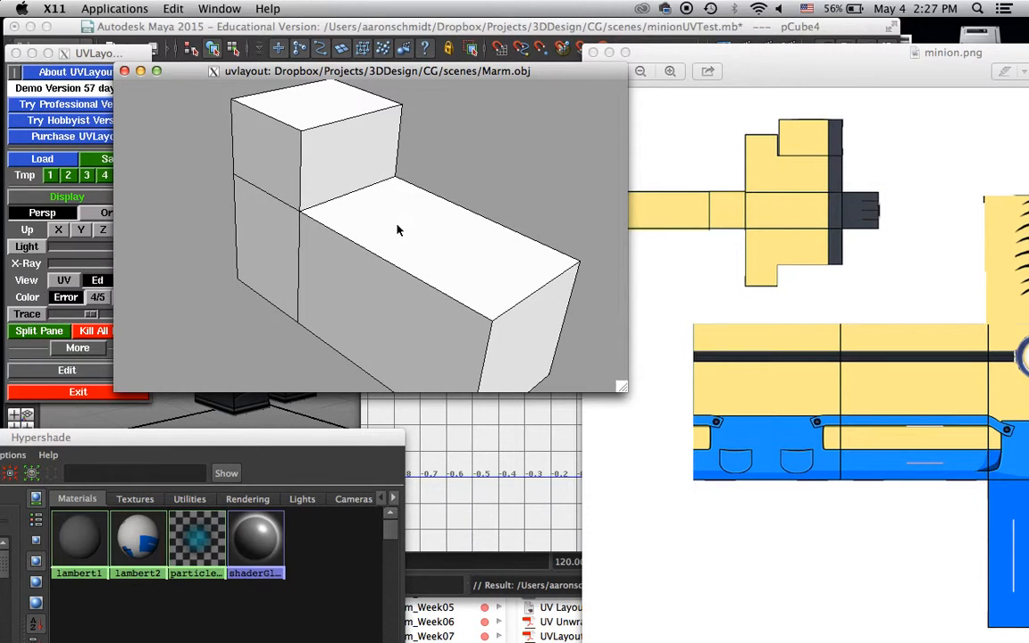
pyautogui.moveTo(519, 269); pyautogui.dragTo(345, 89)
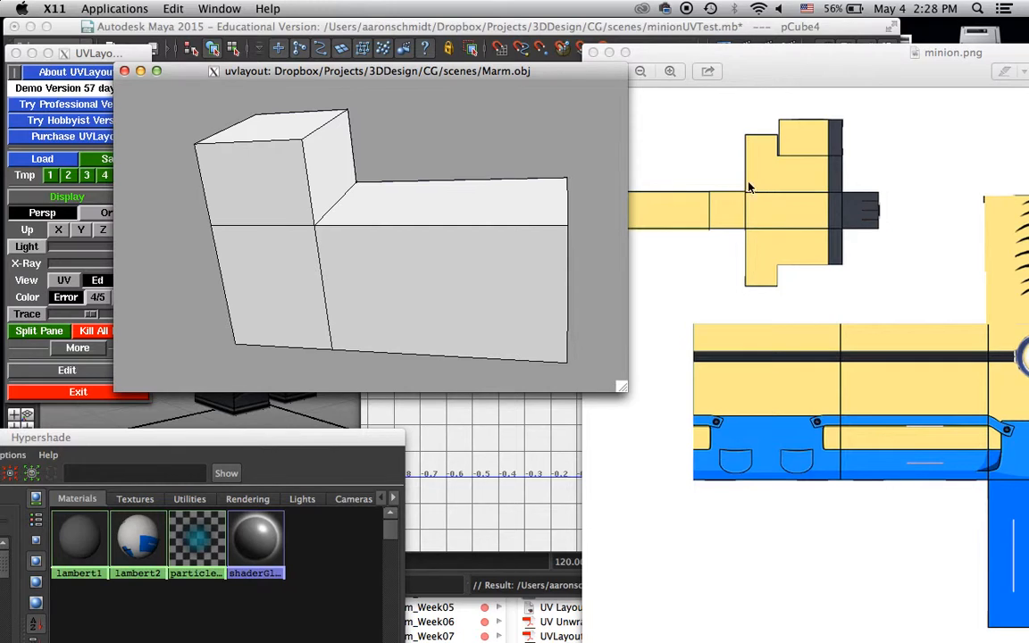
# Mark the top and both vertical edges of the upper block's front face as cut seams.
pyautogui.press('c')
pyautogui.press('c')
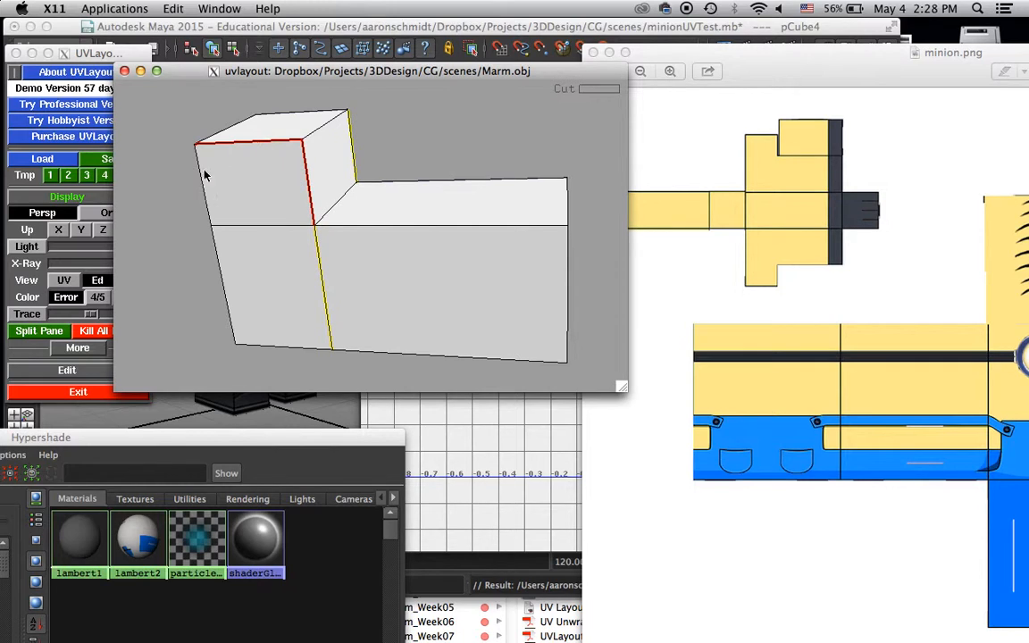
pyautogui.moveTo(202, 191); pyautogui.dragTo(254, 211)
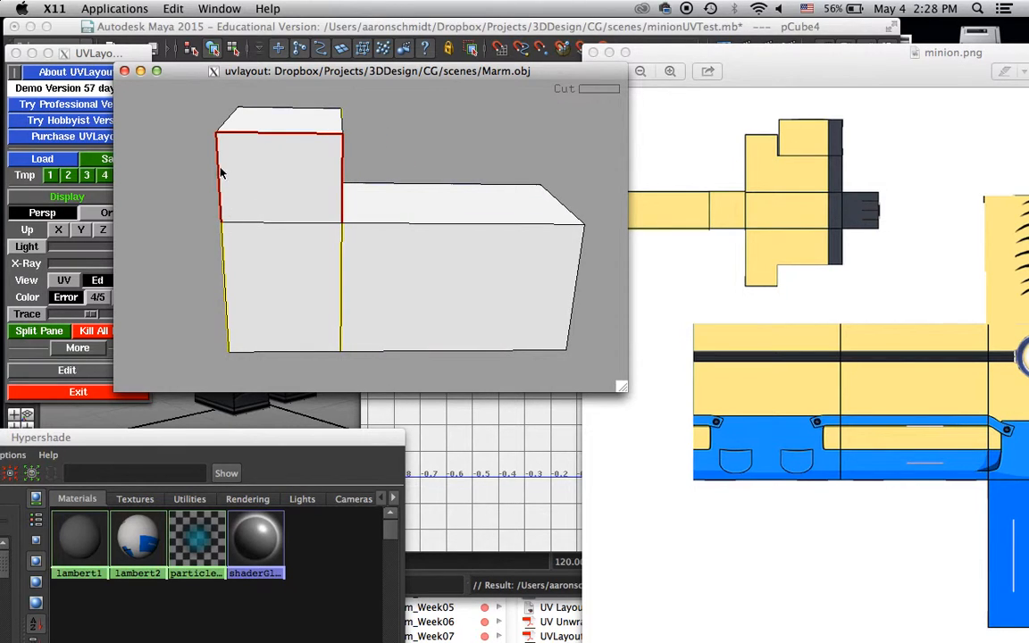
pyautogui.moveTo(340, 260); pyautogui.dragTo(281, 266)
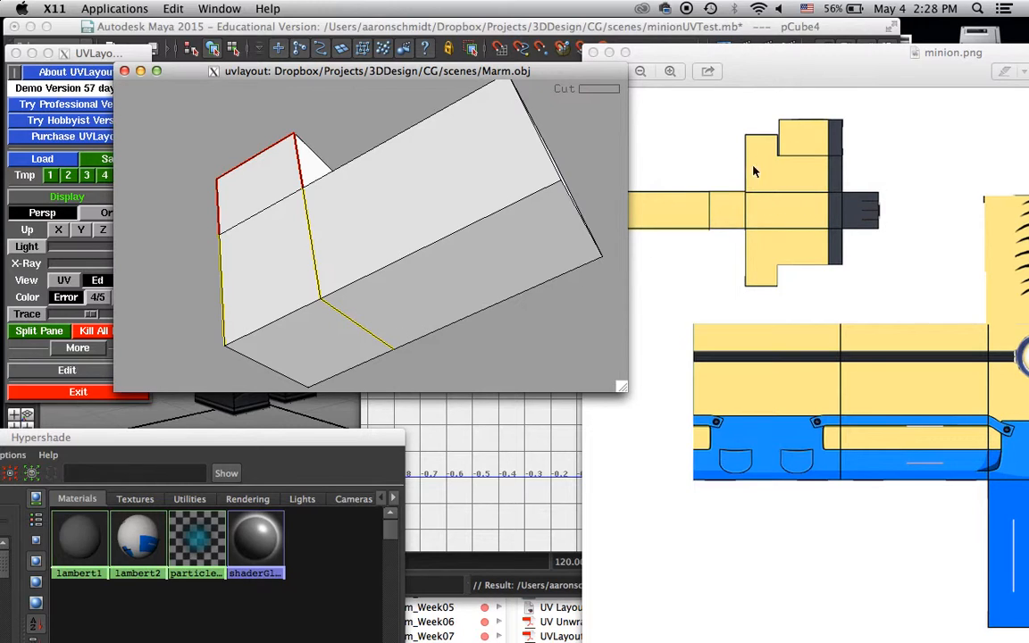
pyautogui.moveTo(275, 338); pyautogui.dragTo(260, 333)
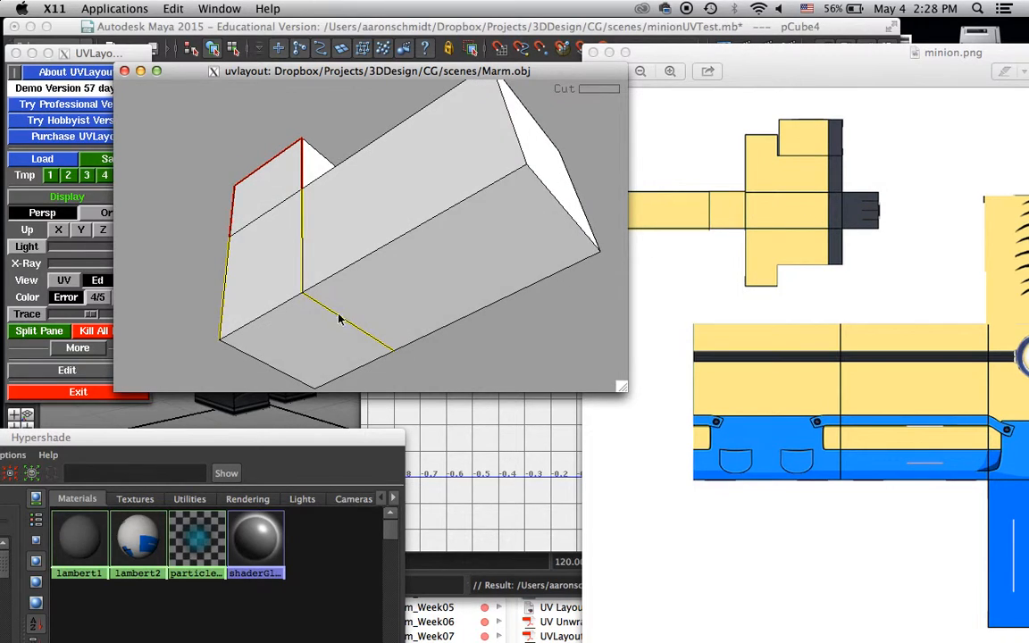
# Clear the suggested seam running across the arm's underside and up its front face at the elbow line.
pyautogui.press('w')
pyautogui.moveTo(389, 308); pyautogui.dragTo(372, 336)
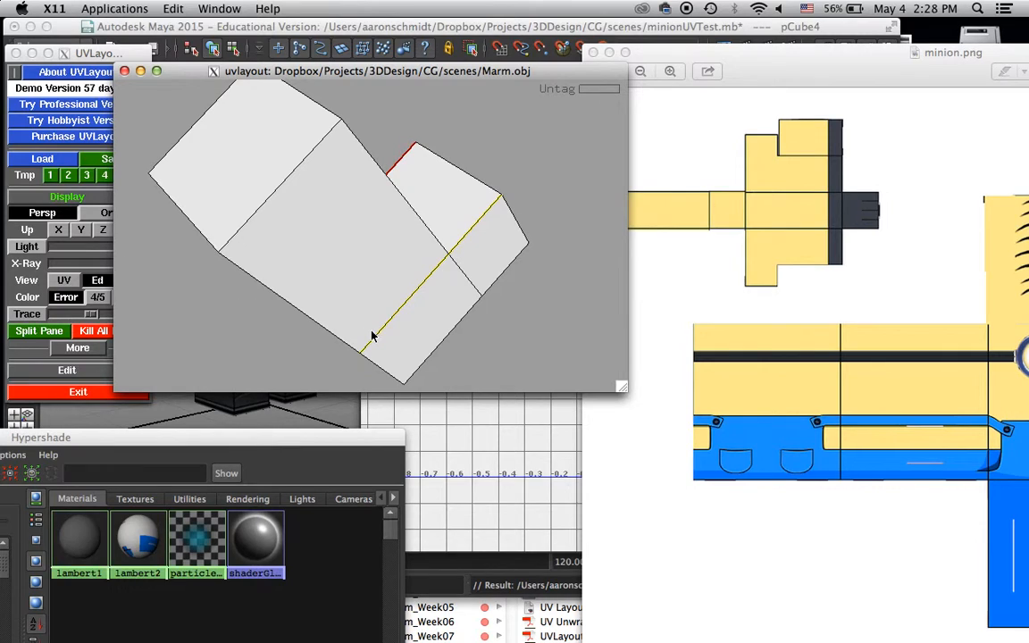
pyautogui.press('w')
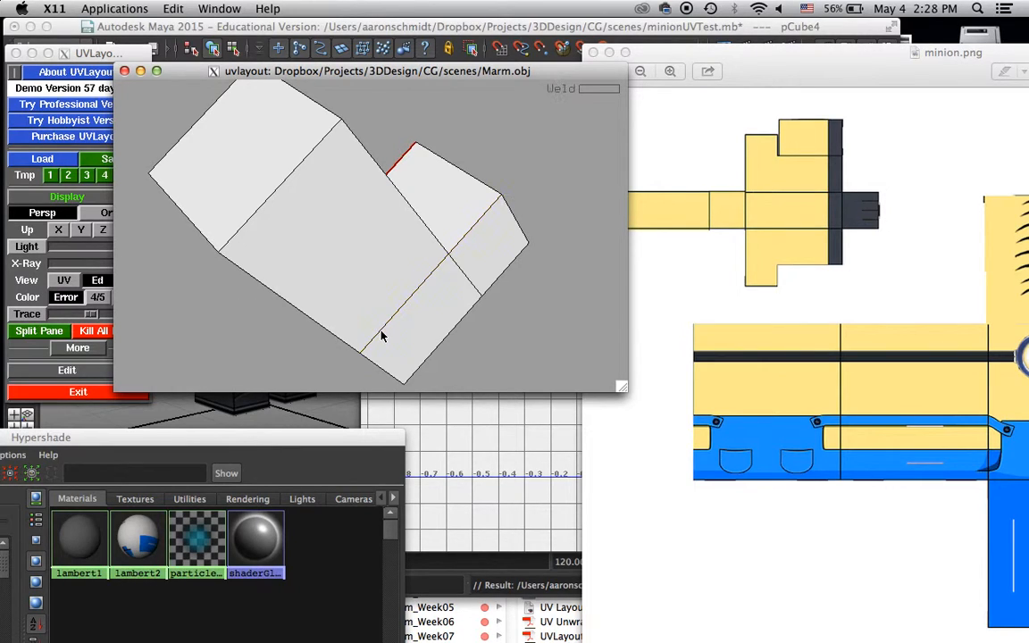
pyautogui.moveTo(337, 335); pyautogui.dragTo(305, 289)
pyautogui.moveTo(414, 315)
pyautogui.mouseDown()
pyautogui.moveTo(311, 333)
pyautogui.moveTo(427, 317)
pyautogui.mouseUp()
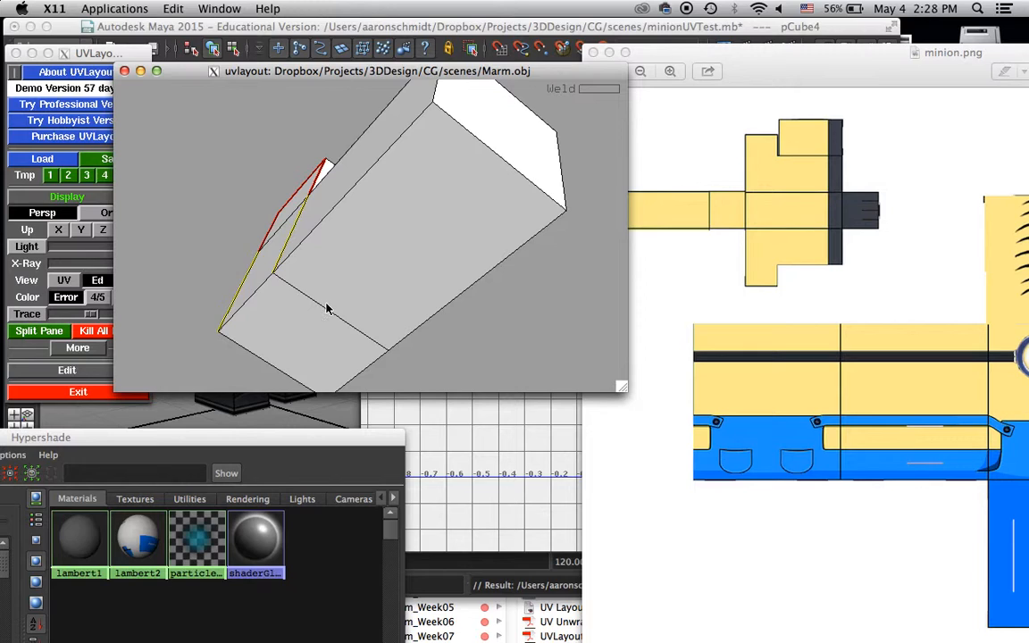
pyautogui.moveTo(293, 296); pyautogui.dragTo(334, 311)
# Mark the inner edge where the upper block meets the top of the forearm as a cut.
pyautogui.moveTo(313, 254)
pyautogui.mouseDown()
pyautogui.moveTo(376, 255)
pyautogui.moveTo(292, 306)
pyautogui.moveTo(287, 322)
pyautogui.moveTo(345, 304)
pyautogui.moveTo(323, 238)
pyautogui.mouseUp()
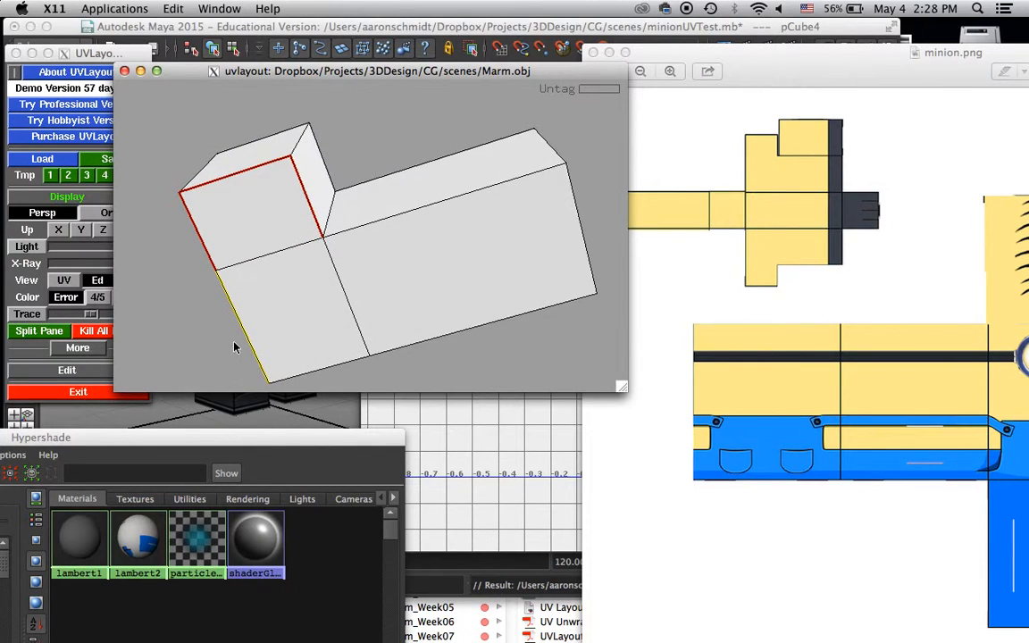
pyautogui.moveTo(302, 172); pyautogui.dragTo(314, 236)
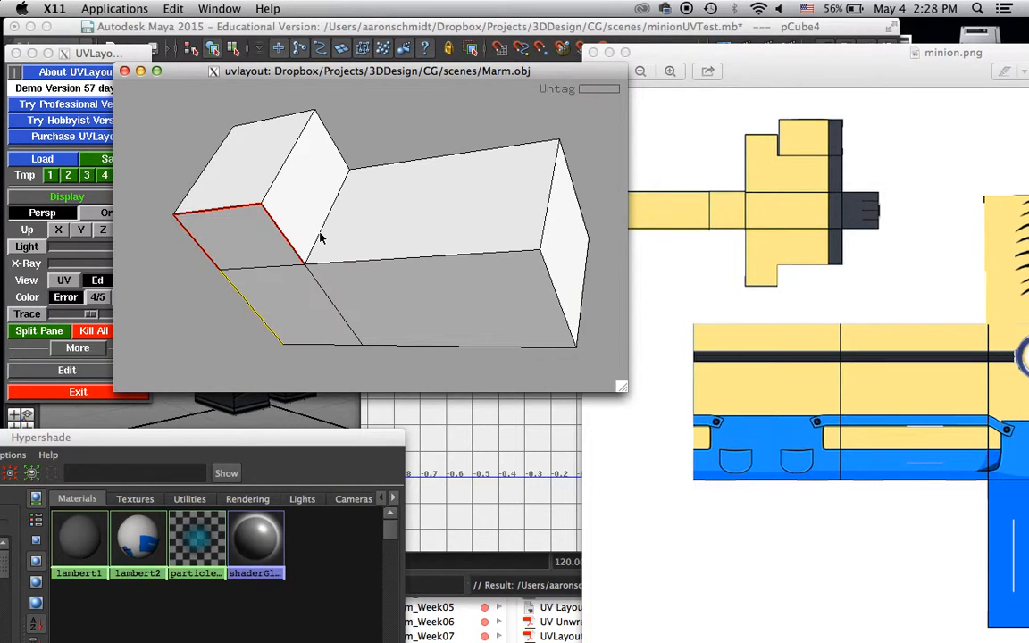
pyautogui.press('c')
pyautogui.moveTo(365, 239); pyautogui.dragTo(365, 182)
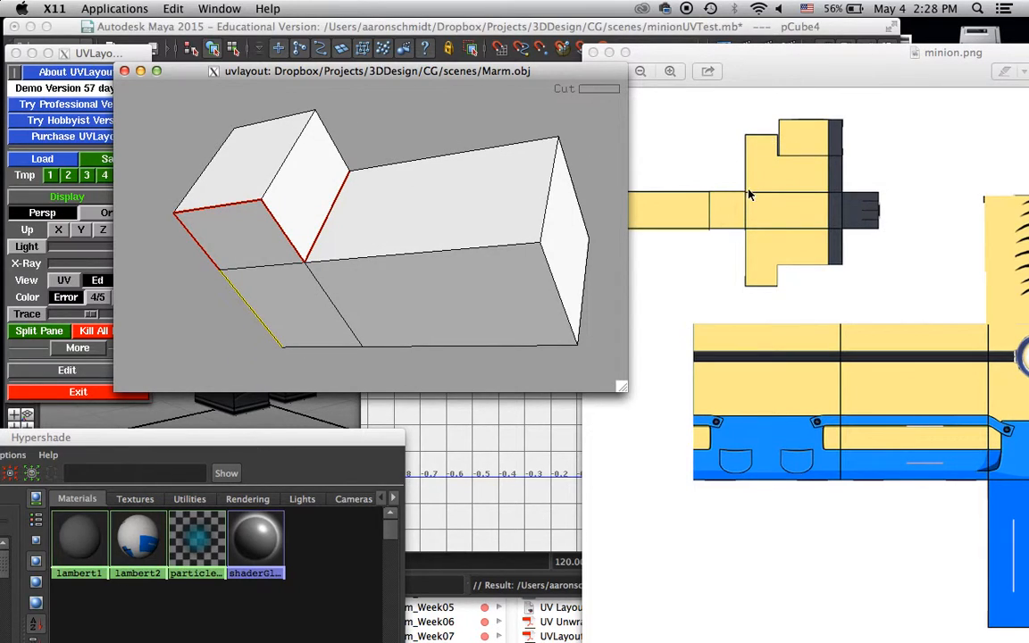
pyautogui.moveTo(288, 320); pyautogui.dragTo(304, 300)
pyautogui.moveTo(475, 280); pyautogui.dragTo(421, 203)
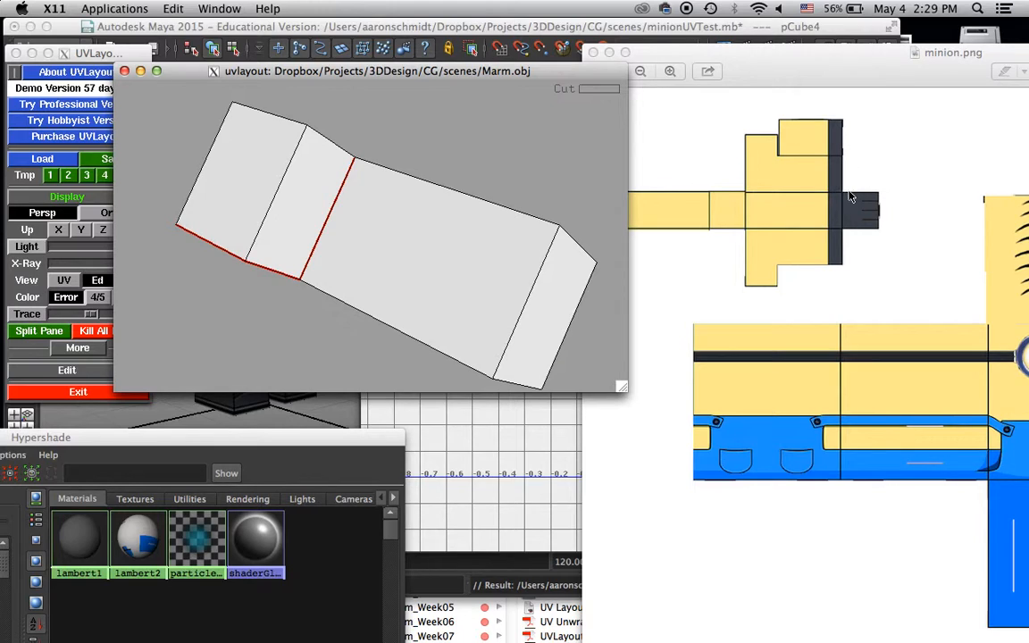
# Cut the seam edges around the hand end, clear the unwanted suggested edges, and split the mesh along the marked seams.
pyautogui.press('c')
pyautogui.moveTo(482, 211); pyautogui.dragTo(330, 285)
pyautogui.press('c')
pyautogui.press('w')
pyautogui.moveTo(489, 264); pyautogui.dragTo(362, 244)
pyautogui.press('Return')
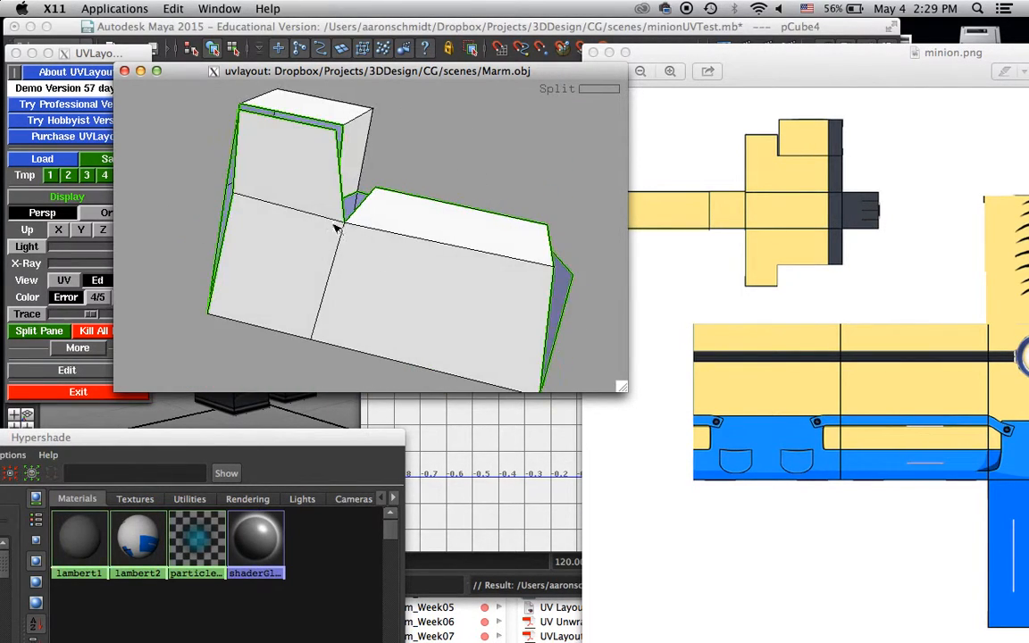
# Cut the matching edges on the opposite side of the upper block, clear the suggested extensions, and split the seams.
pyautogui.moveTo(373, 181); pyautogui.dragTo(293, 216)
pyautogui.moveTo(451, 243); pyautogui.dragTo(366, 198)
pyautogui.moveTo(398, 288); pyautogui.dragTo(429, 180)
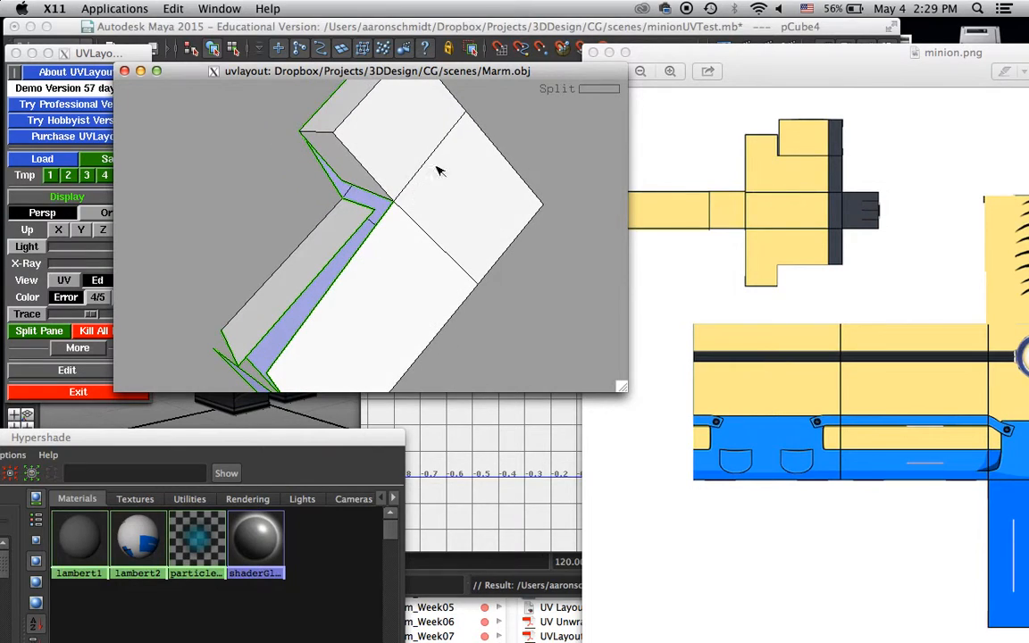
pyautogui.moveTo(355, 120); pyautogui.dragTo(372, 235)
pyautogui.press('c')
pyautogui.press('w')
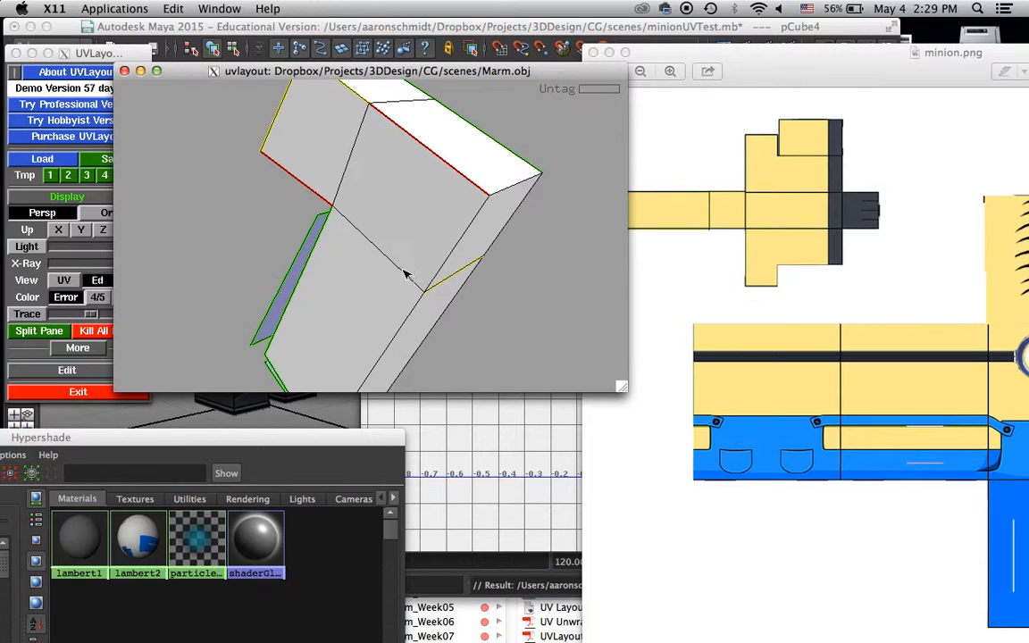
pyautogui.press('w')
pyautogui.press('Return')
# Check the opened seams around the arm and move the Marm.obj window clear of the UVLayout controls.
pyautogui.moveTo(415, 257); pyautogui.dragTo(522, 301)
pyautogui.moveTo(377, 204); pyautogui.dragTo(232, 254)
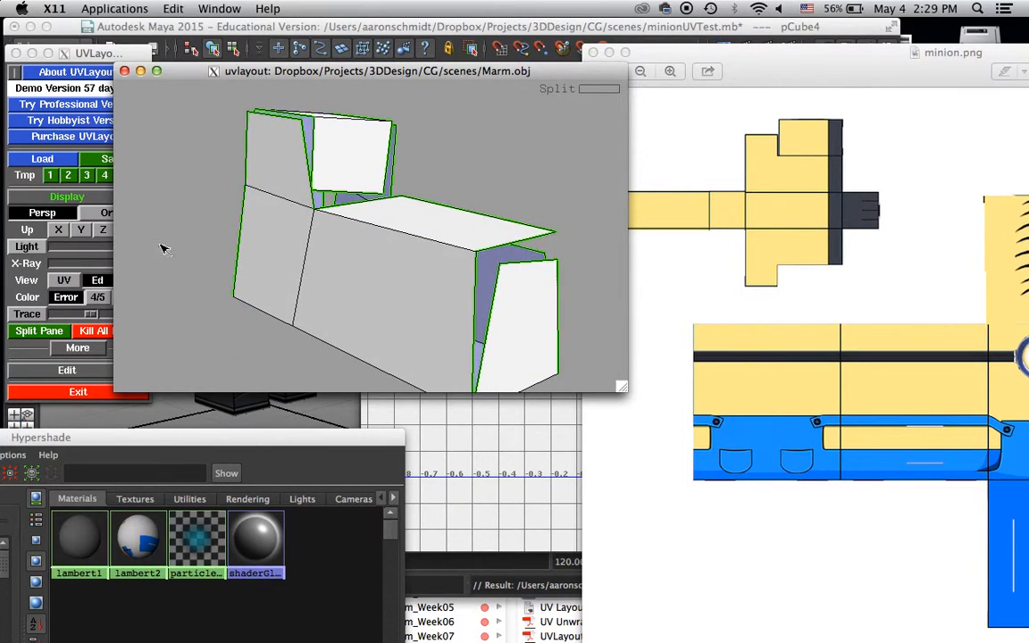
pyautogui.moveTo(211, 71); pyautogui.dragTo(304, 72)
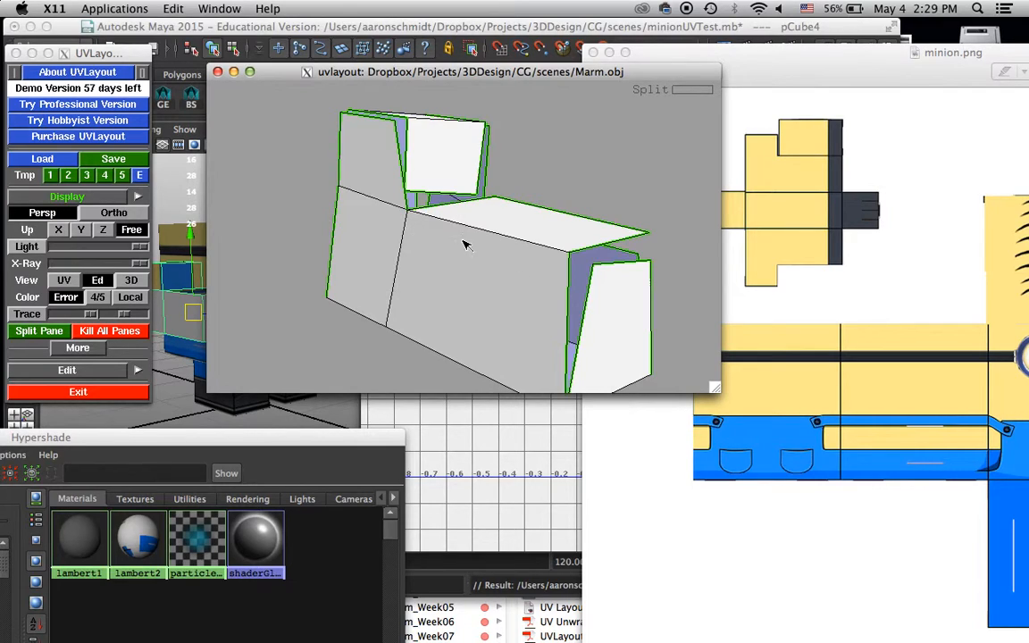
# Drop the split arm shell for unwrapping, check the 3D view, and return to the UV view.
pyautogui.press('1')
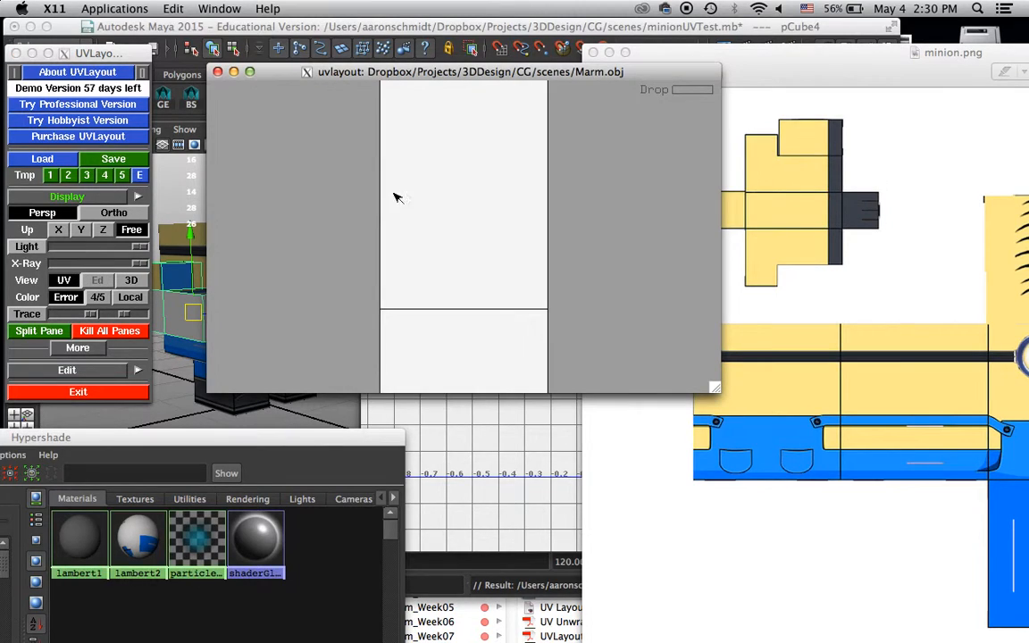
pyautogui.moveTo(486, 235); pyautogui.dragTo(448, 218, button='right')
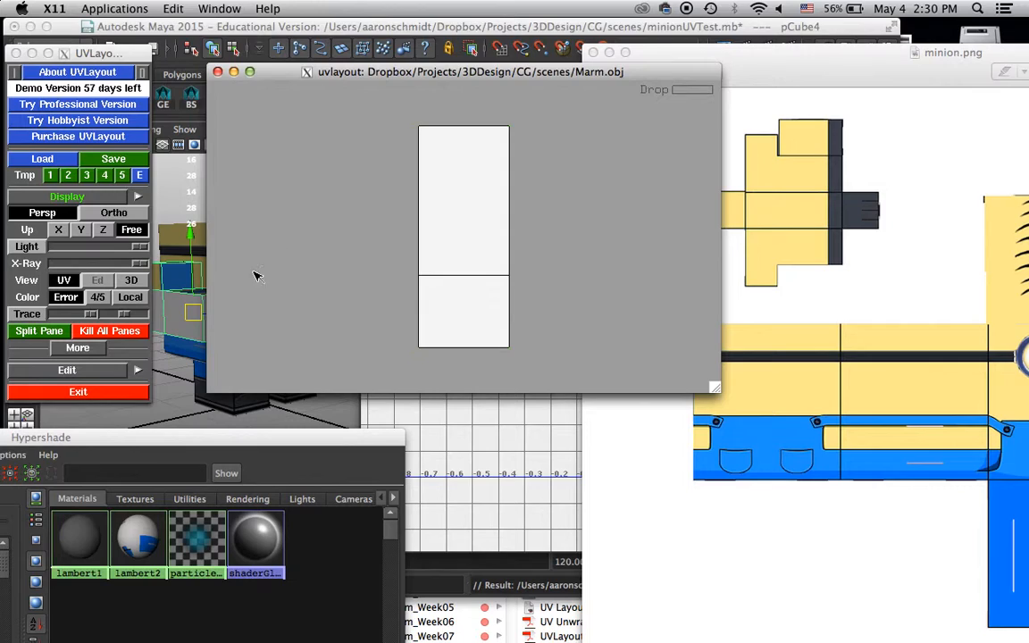
pyautogui.click(129, 282)
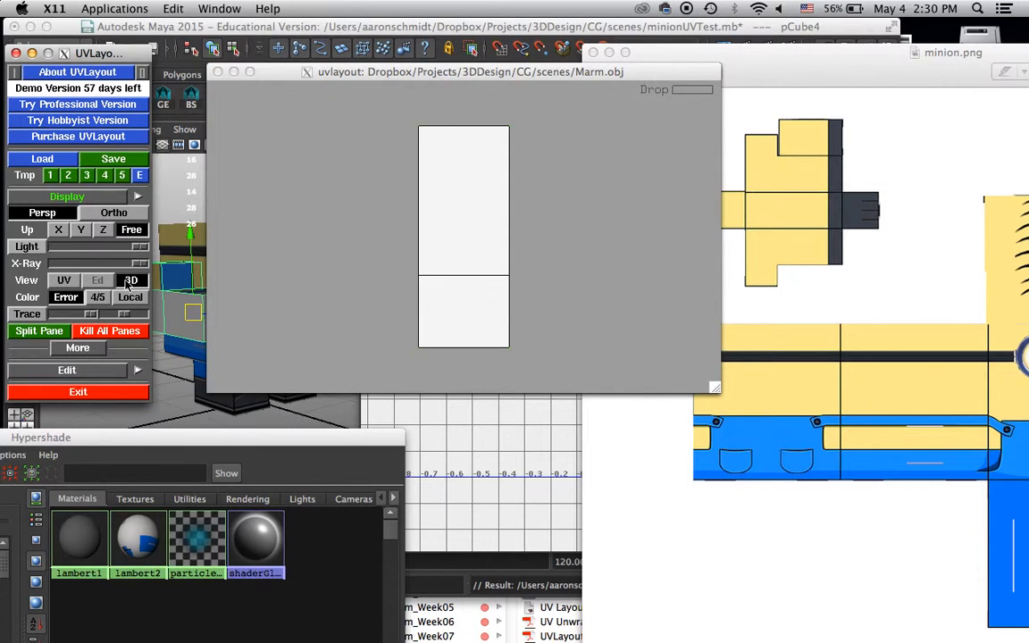
pyautogui.click(63, 281)
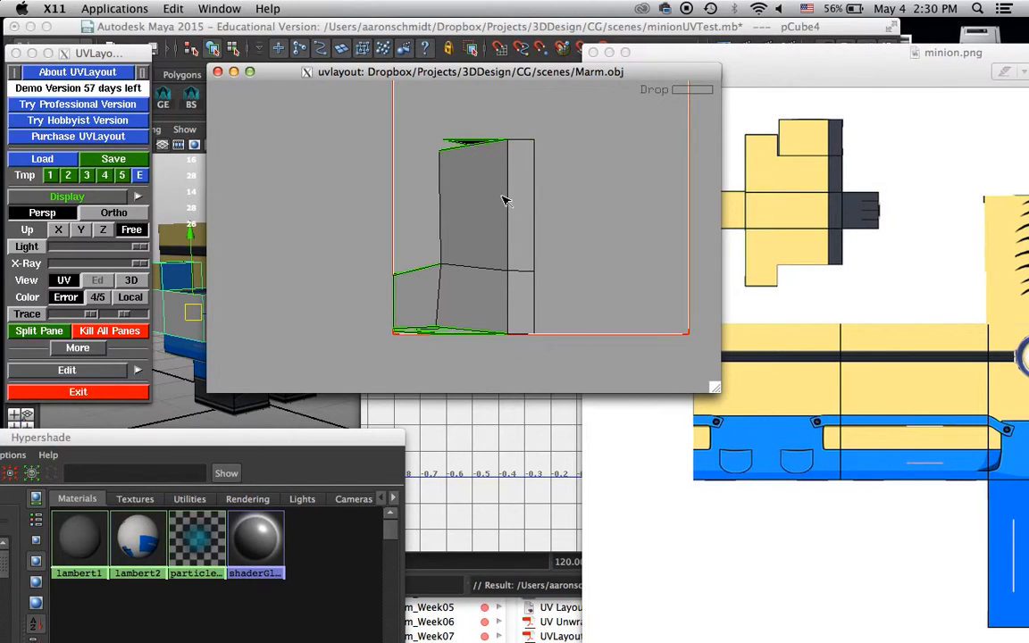
# Flatten the arm shell in the UV view and stop the flattening once the shell has unfolded.
pyautogui.press('f')
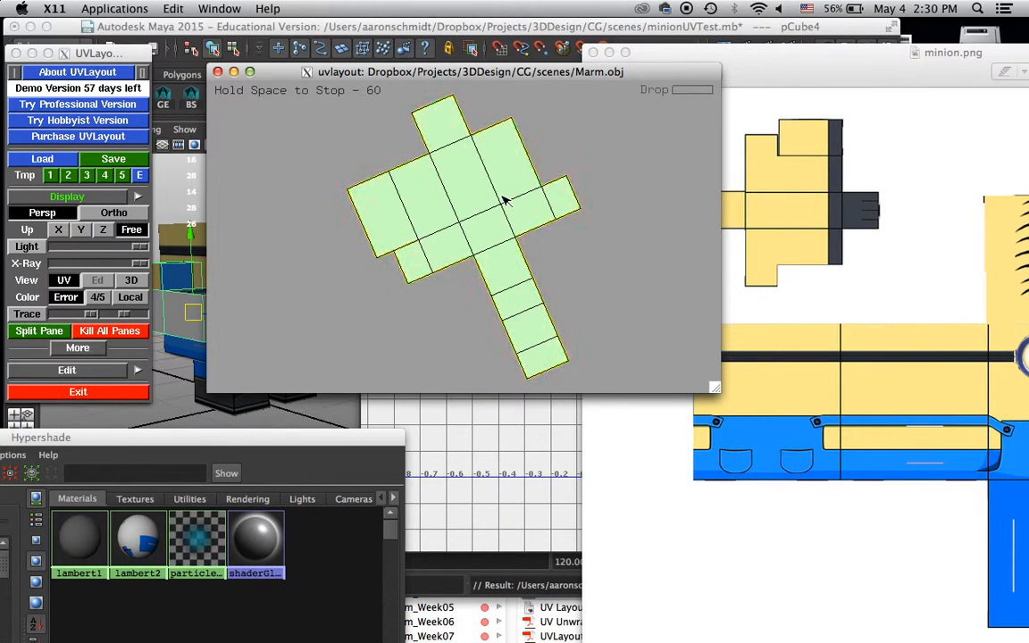
pyautogui.press('space')
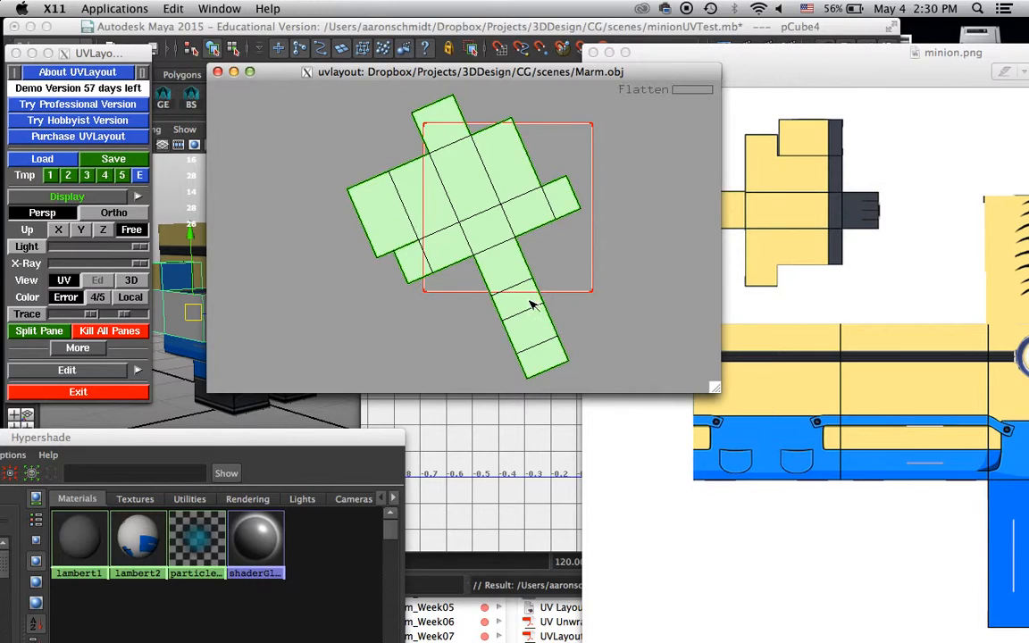
pyautogui.moveTo(525, 313); pyautogui.dragTo(487, 312)
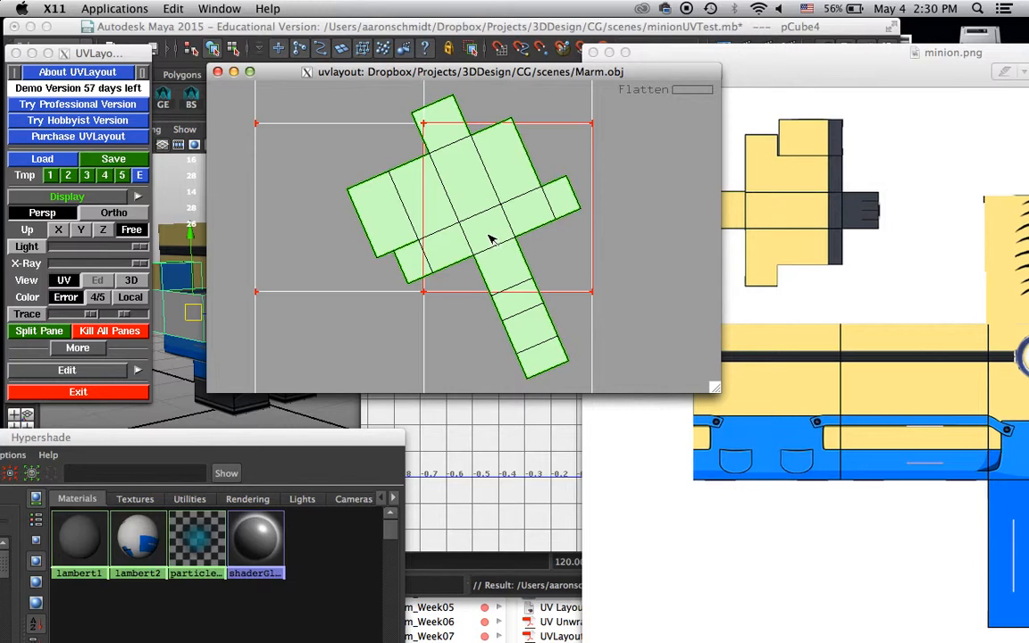
# Rotate the flattened arm shell upright, scale it down, and position it inside the UV square.
pyautogui.moveTo(485, 229); pyautogui.dragTo(516, 217, button='middle')
pyautogui.moveTo(528, 216); pyautogui.dragTo(459, 212, button='right')
pyautogui.moveTo(526, 221); pyautogui.dragTo(534, 197, button='middle')
pyautogui.moveTo(534, 197); pyautogui.dragTo(461, 201, button='right')
pyautogui.moveTo(463, 205); pyautogui.dragTo(480, 202, button='middle')
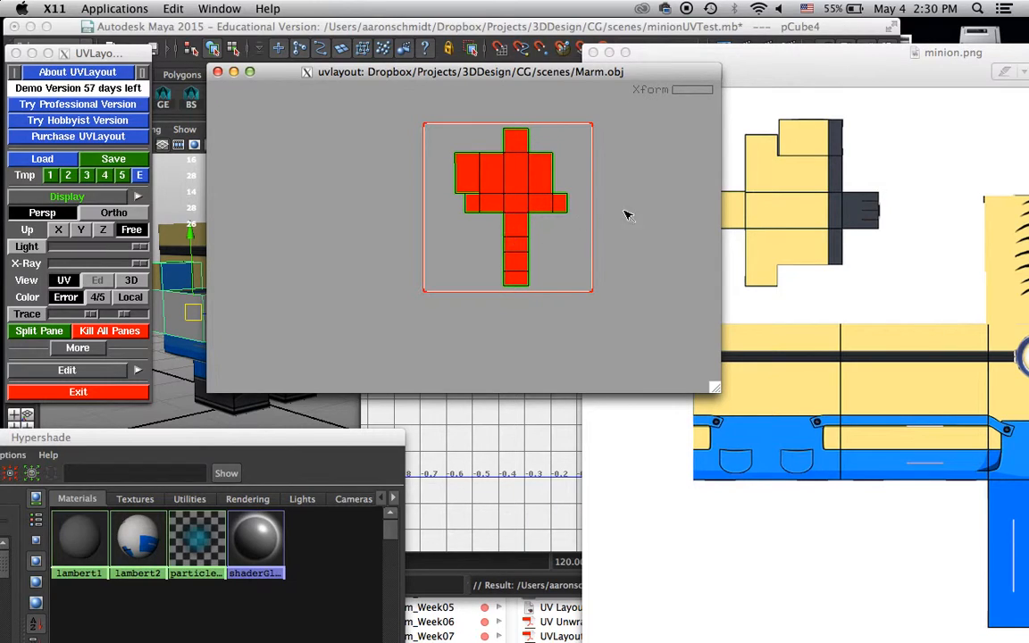
# Compare the shell's placement with the UV square in Maya's UV Texture Editor and return to the Marm.obj view.
pyautogui.moveTo(495, 199); pyautogui.dragTo(494, 199)
pyautogui.click(559, 453)
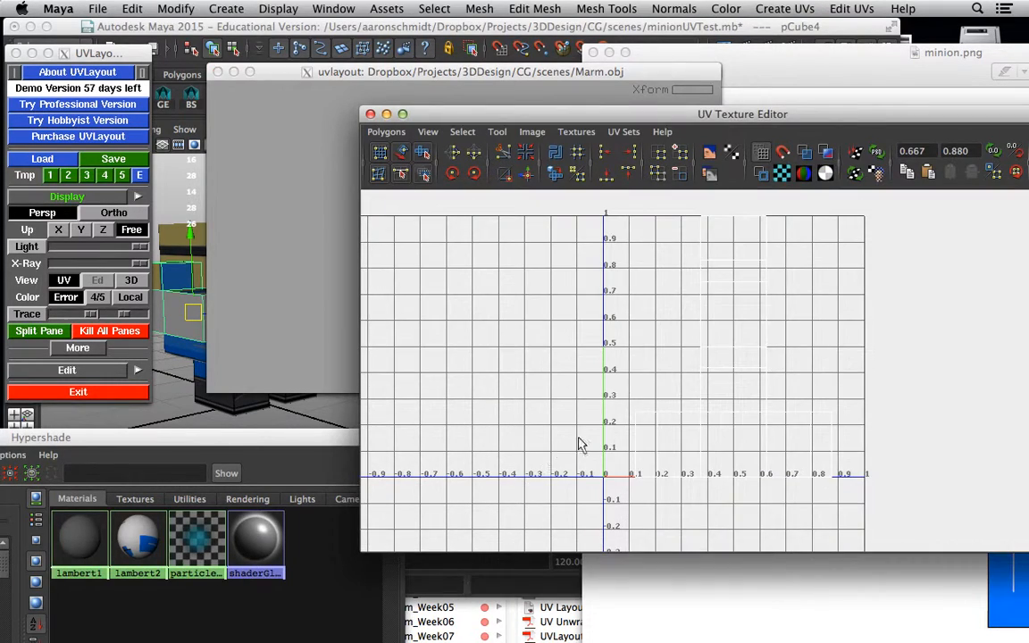
pyautogui.click(318, 158)
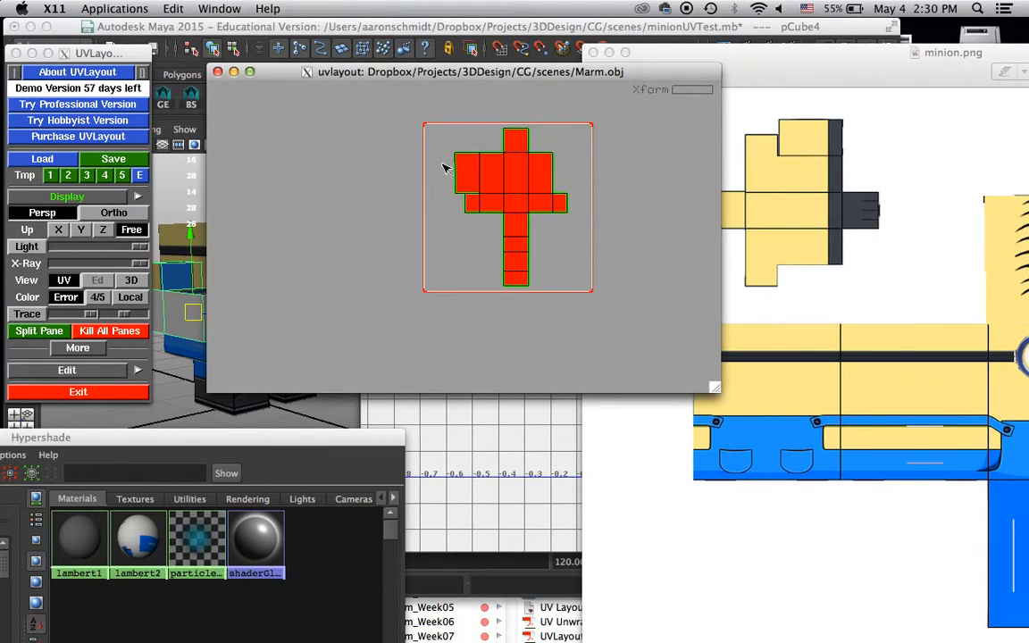
# Save the flattened arm over Marm.obj in the scenes folder and dismiss the save dialog.
pyautogui.click(105, 161)
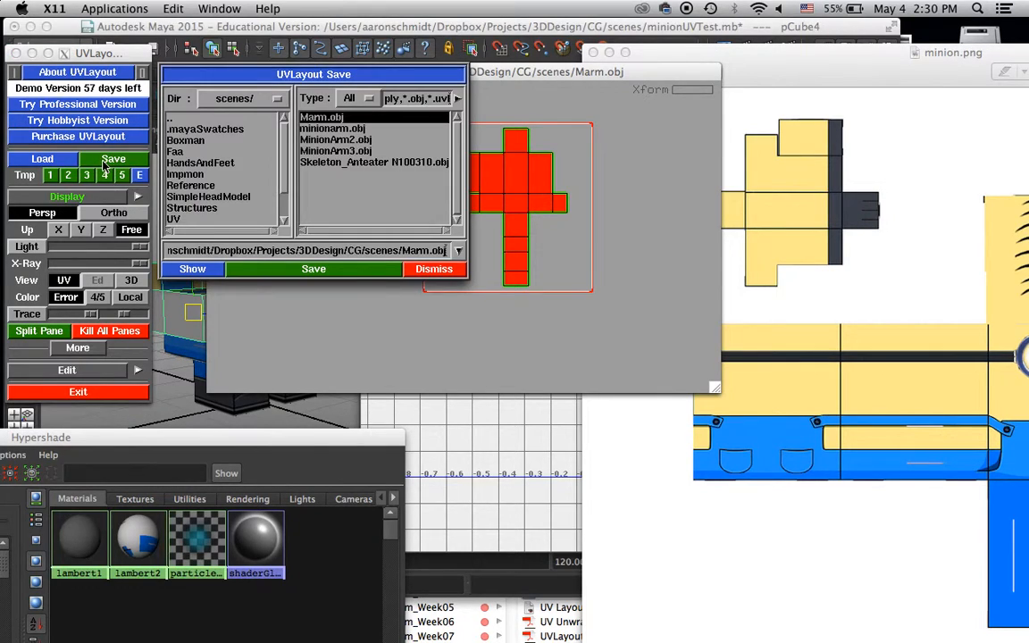
pyautogui.click(304, 270)
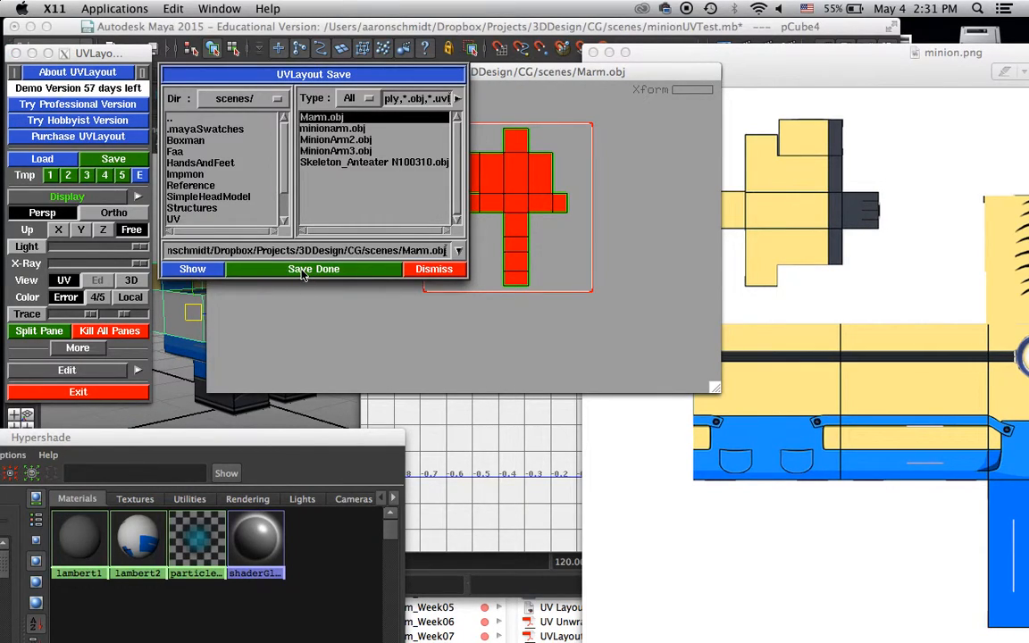
pyautogui.click(444, 269)
# Switch to Maya, delete the old arm from the minion scene, and import Marm.obj from the scenes folder.
pyautogui.click(315, 27)
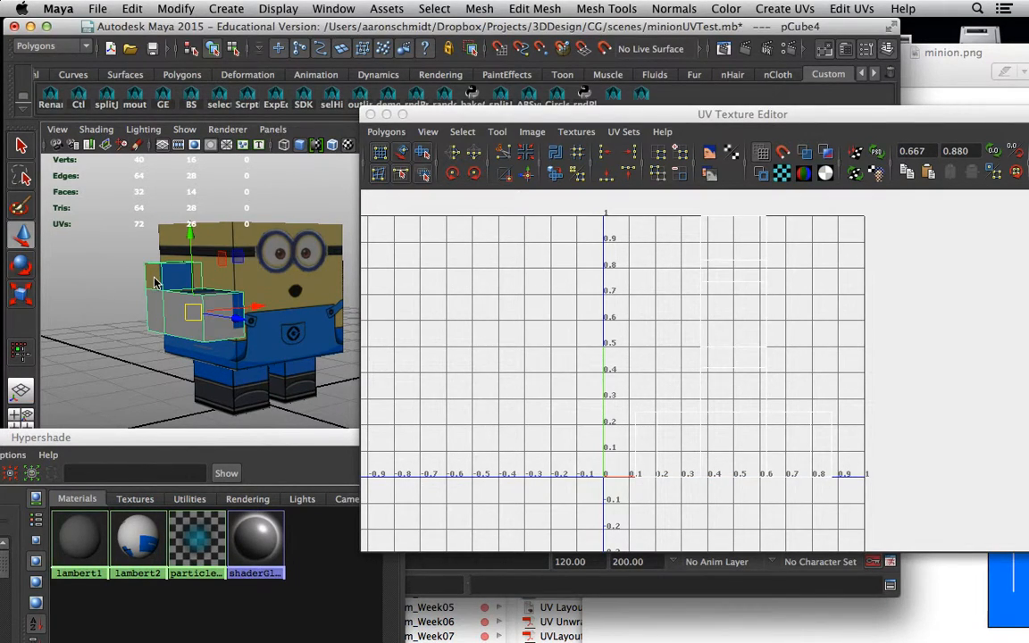
pyautogui.press('Delete')
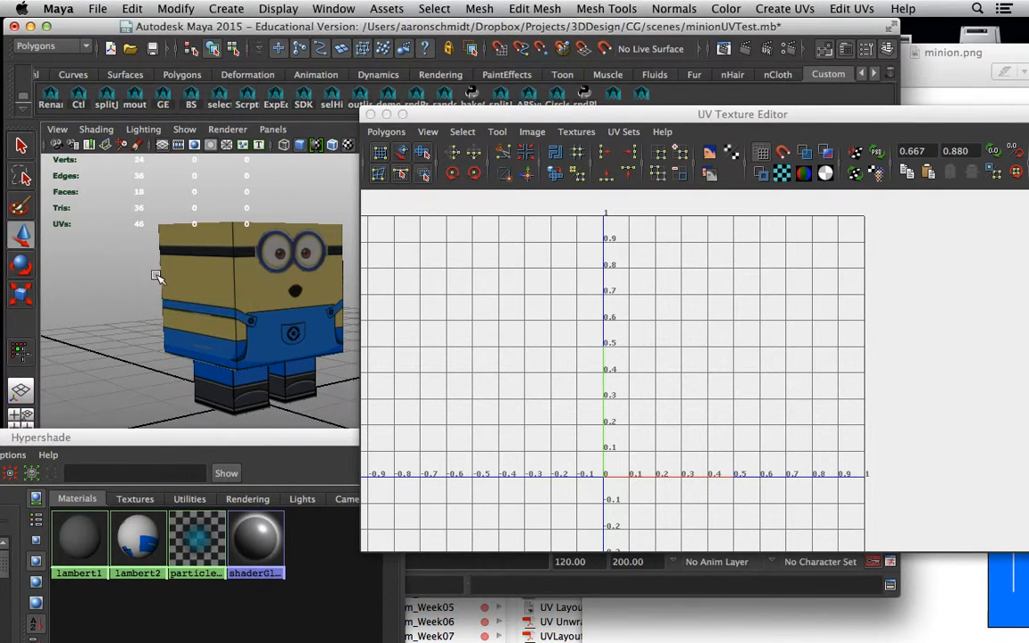
pyautogui.click(95, 8)
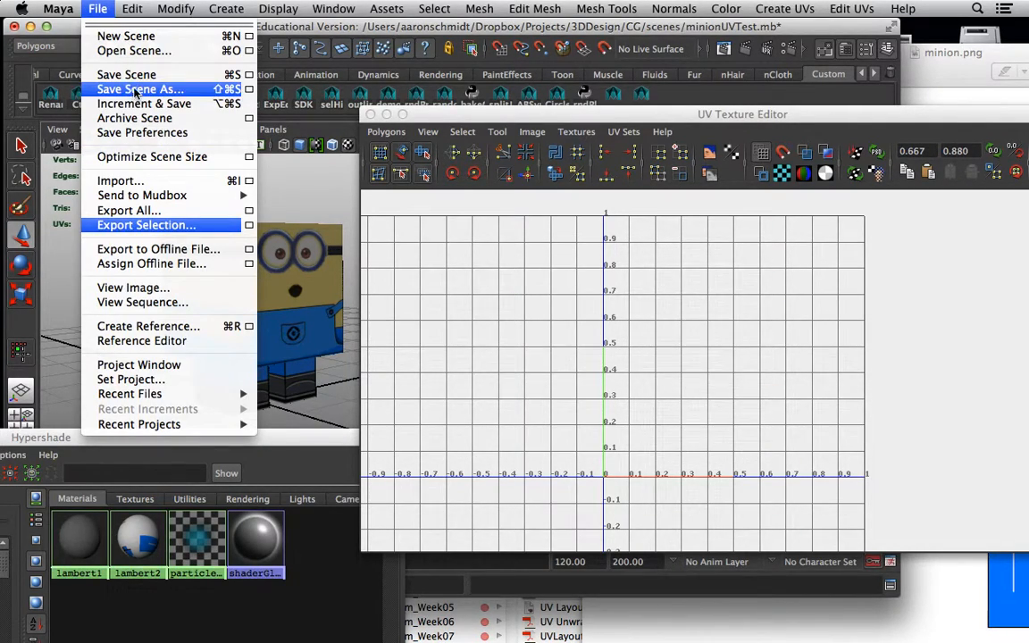
pyautogui.click(145, 183)
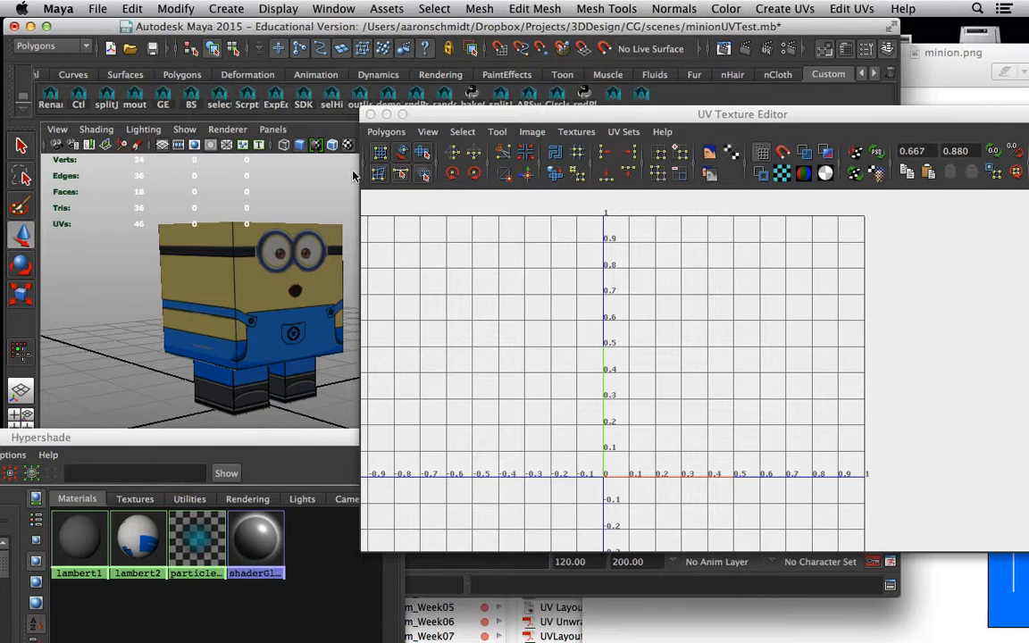
pyautogui.scroll(-5, 746, 337)
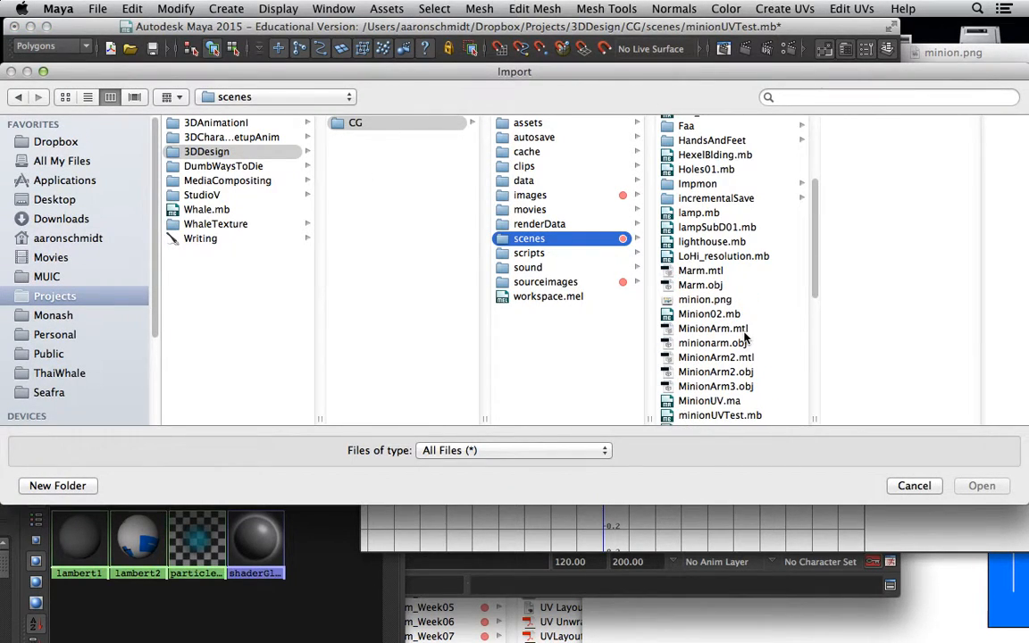
pyautogui.click(694, 286)
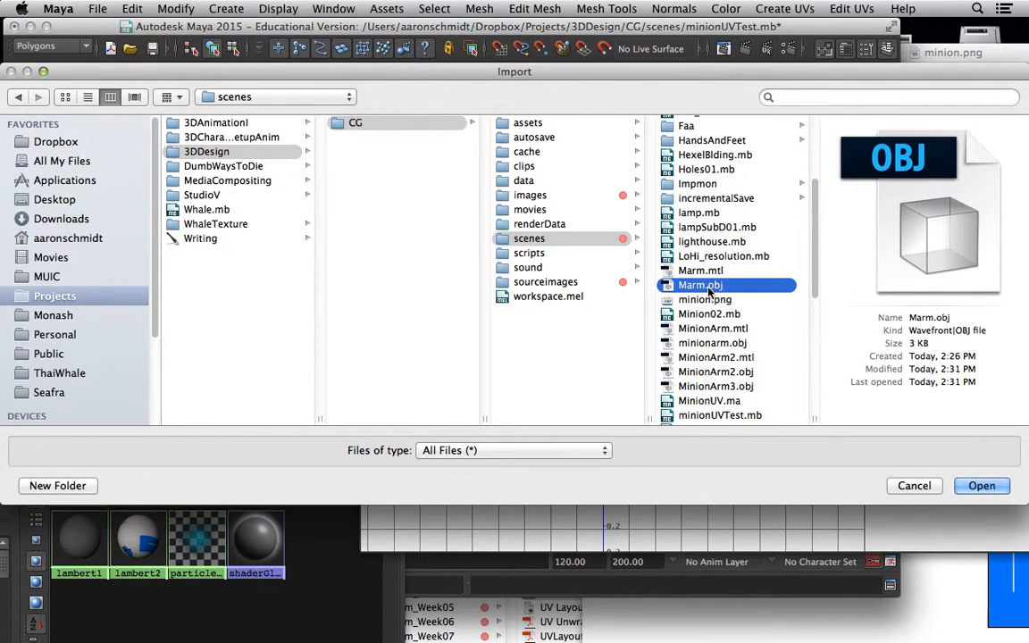
pyautogui.click(976, 489)
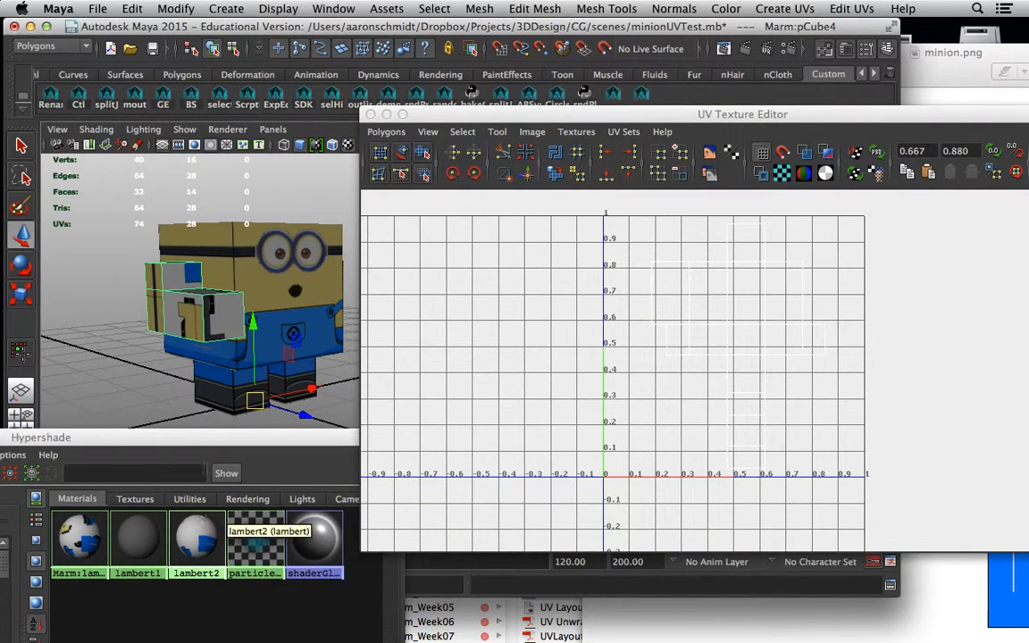
# Graph the imported Marm lambert material's network in the Hypershade and delete its material and texture nodes.
pyautogui.moveTo(184, 436); pyautogui.dragTo(325, 252)
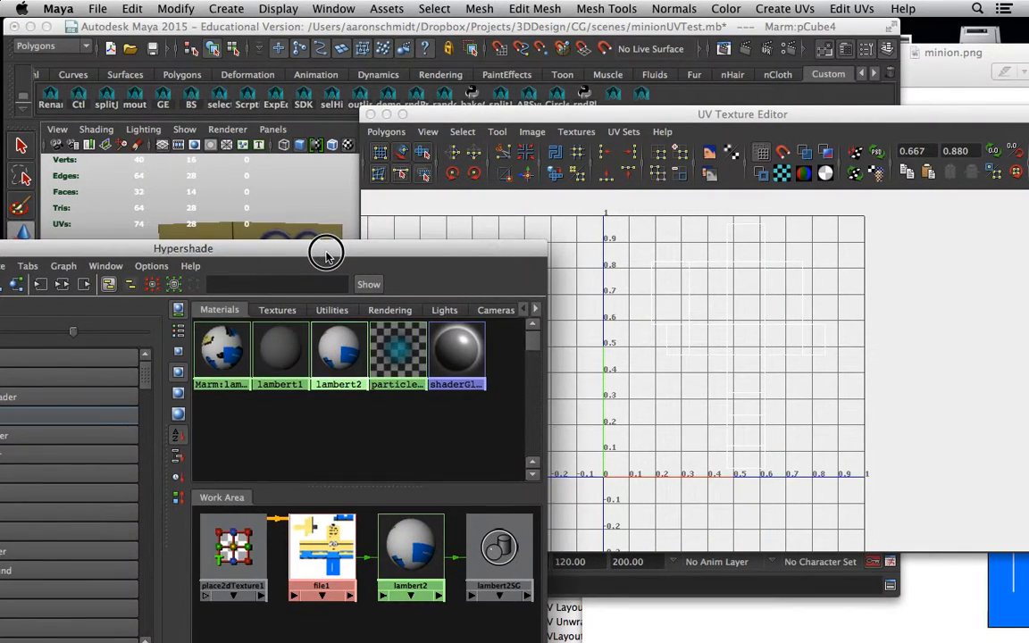
pyautogui.click(221, 346)
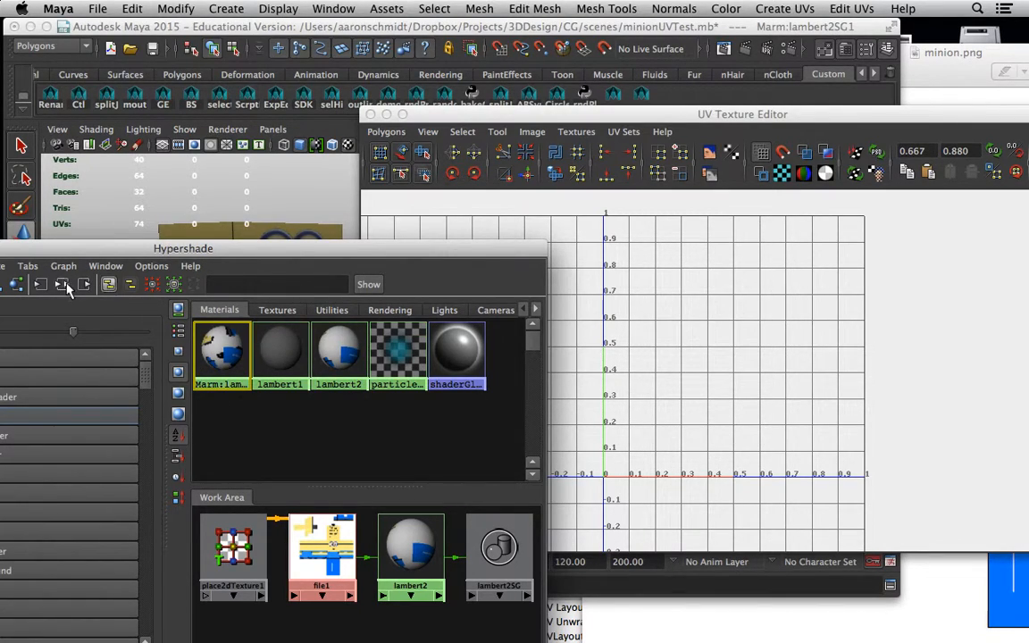
pyautogui.click(64, 284)
pyautogui.moveTo(460, 633)
pyautogui.mouseDown()
pyautogui.moveTo(149, 539)
pyautogui.moveTo(182, 532)
pyautogui.mouseUp()
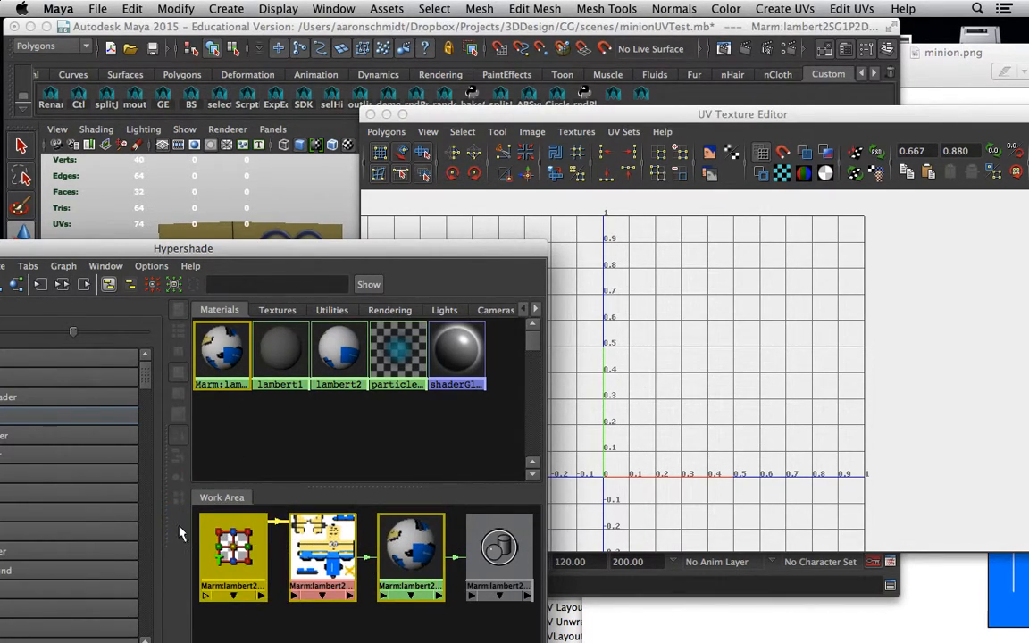
pyautogui.press('Delete')
# Assign the existing lambert2 material to the imported arm and select the arm.
pyautogui.click(273, 350)
pyautogui.moveTo(275, 246); pyautogui.dragTo(243, 402)
pyautogui.moveTo(248, 507); pyautogui.dragTo(192, 290, button='middle')
pyautogui.click(186, 286)
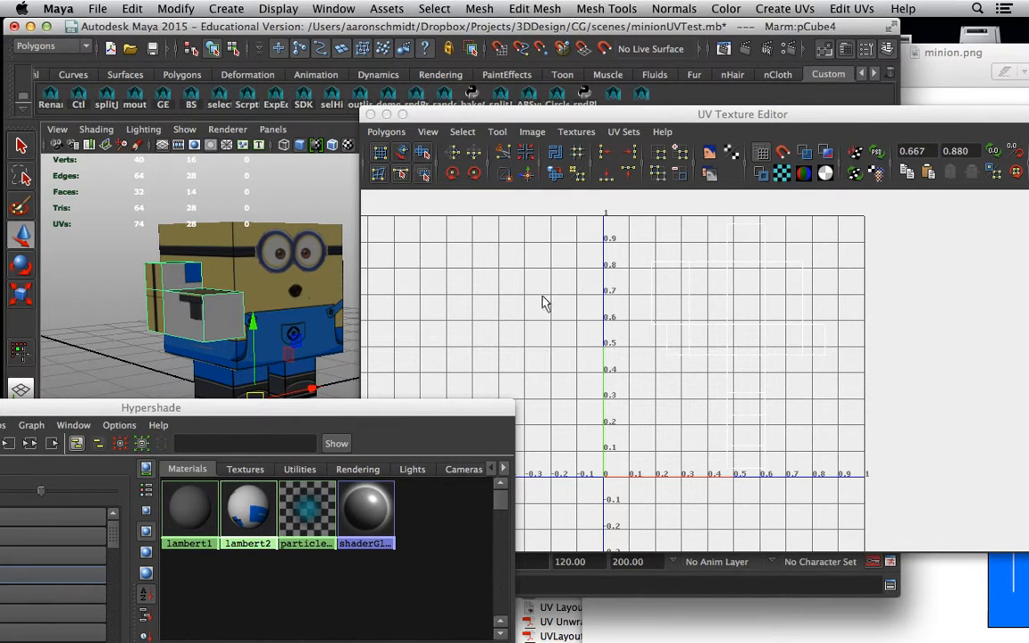
# Show the minion texture behind the UVs, select all the arm's faces, and move the shell over the arm artwork.
pyautogui.click(708, 152)
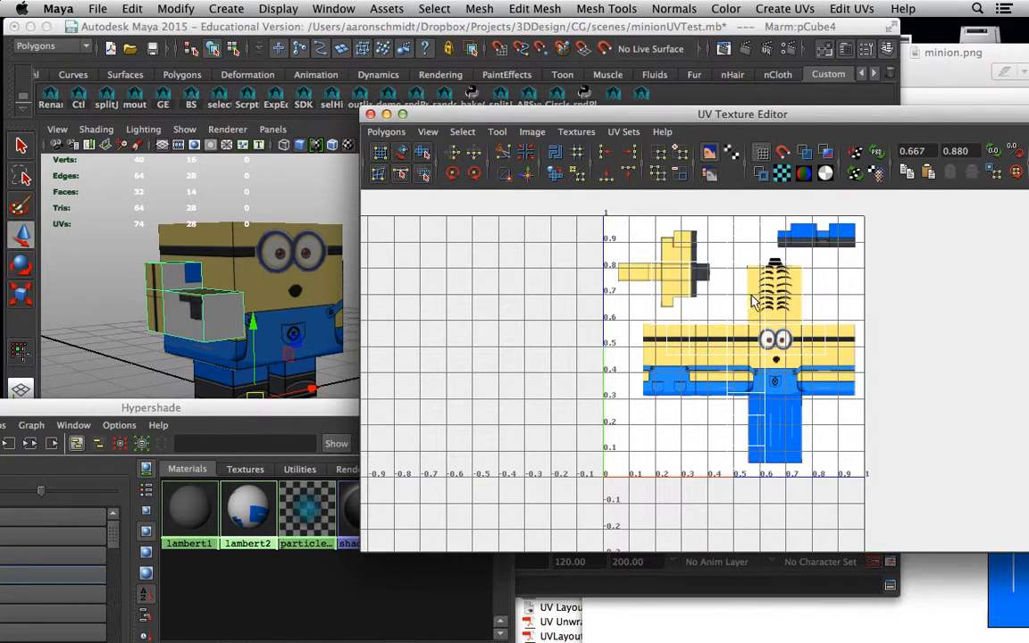
pyautogui.rightClick(764, 340)
pyautogui.moveTo(765, 340); pyautogui.dragTo(705, 318, button='right')
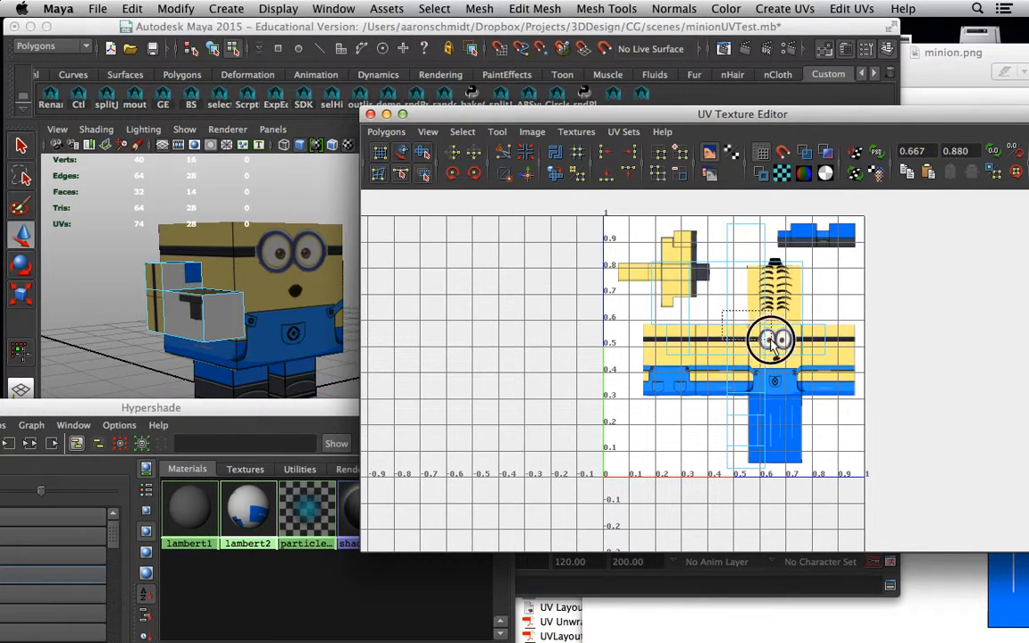
pyautogui.click(679, 290)
pyautogui.moveTo(675, 278); pyautogui.dragTo(662, 278)
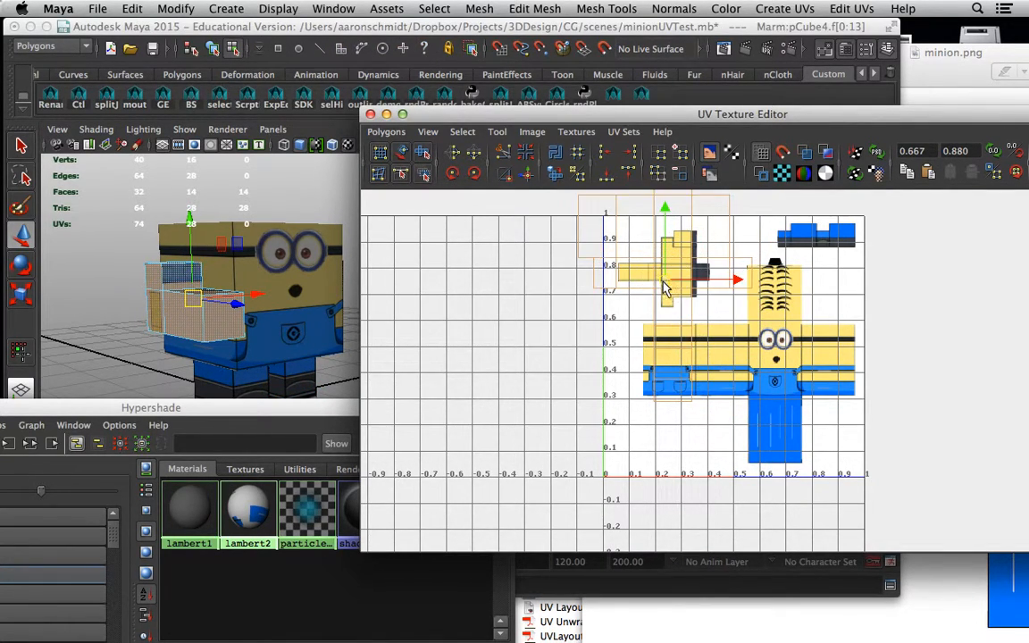
# Scale the arm shell down uniformly to roughly the size of the arm artwork in the UV Texture Editor.
pyautogui.keyDown('alt'); pyautogui.moveTo(666, 283); pyautogui.dragTo(679, 394, button='middle'); pyautogui.keyUp('alt')
pyautogui.keyDown('alt'); pyautogui.moveTo(679, 394); pyautogui.dragTo(812, 434, button='right'); pyautogui.keyUp('alt')
pyautogui.keyDown('alt'); pyautogui.moveTo(578, 394); pyautogui.dragTo(604, 294, button='middle'); pyautogui.keyUp('alt')
pyautogui.keyDown('alt'); pyautogui.moveTo(603, 294); pyautogui.dragTo(691, 341, button='right'); pyautogui.keyUp('alt')
pyautogui.keyDown('alt'); pyautogui.moveTo(691, 336); pyautogui.dragTo(694, 443, button='middle'); pyautogui.keyUp('alt')
pyautogui.keyDown('alt'); pyautogui.moveTo(597, 414); pyautogui.dragTo(591, 382, button='middle'); pyautogui.keyUp('alt')
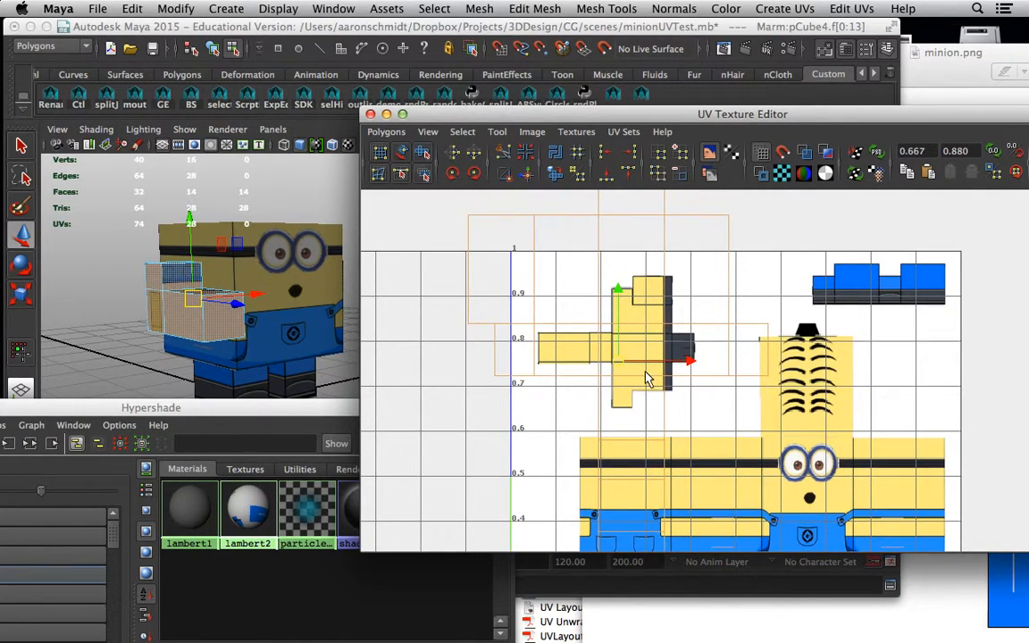
pyautogui.scroll(-2, 663, 393)
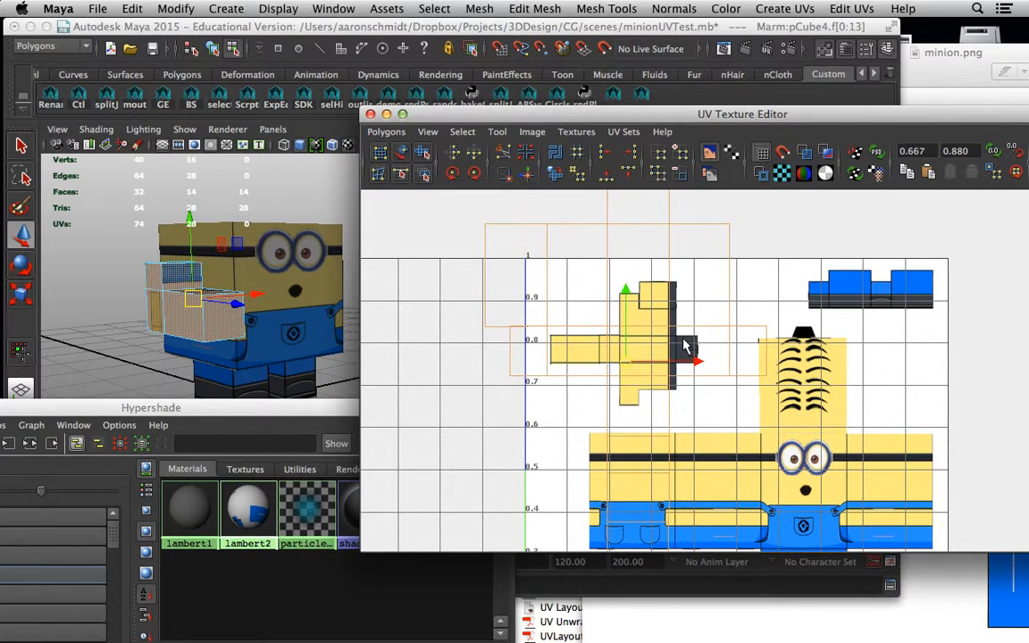
pyautogui.press('r')
pyautogui.moveTo(628, 359); pyautogui.dragTo(579, 356)
# Rotate the arm shell's UVs by 90 degrees and reposition the shell over the arm artwork.
pyautogui.click(386, 131)
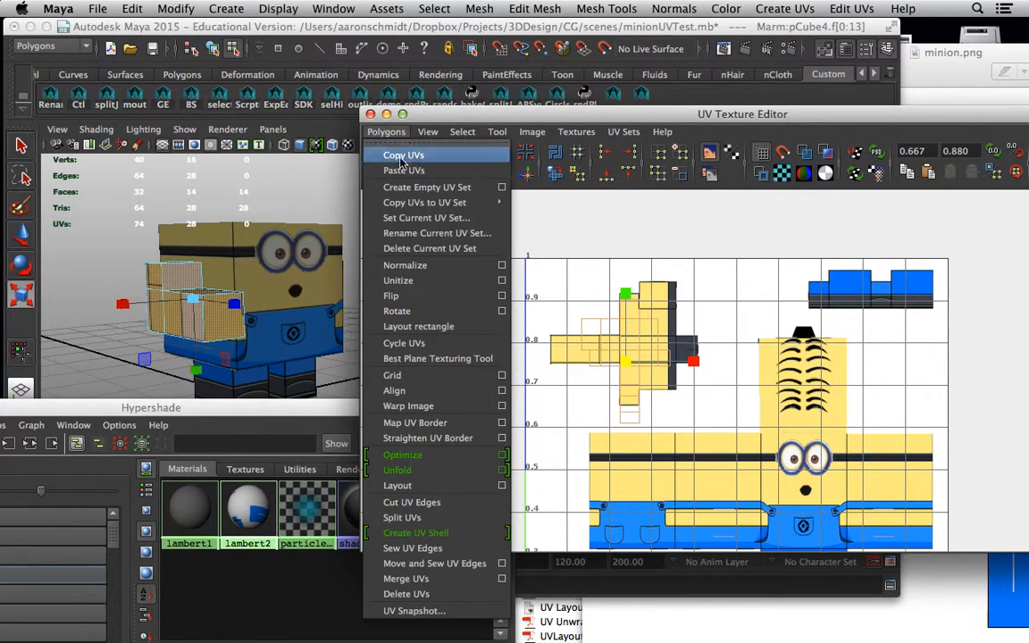
pyautogui.click(502, 311)
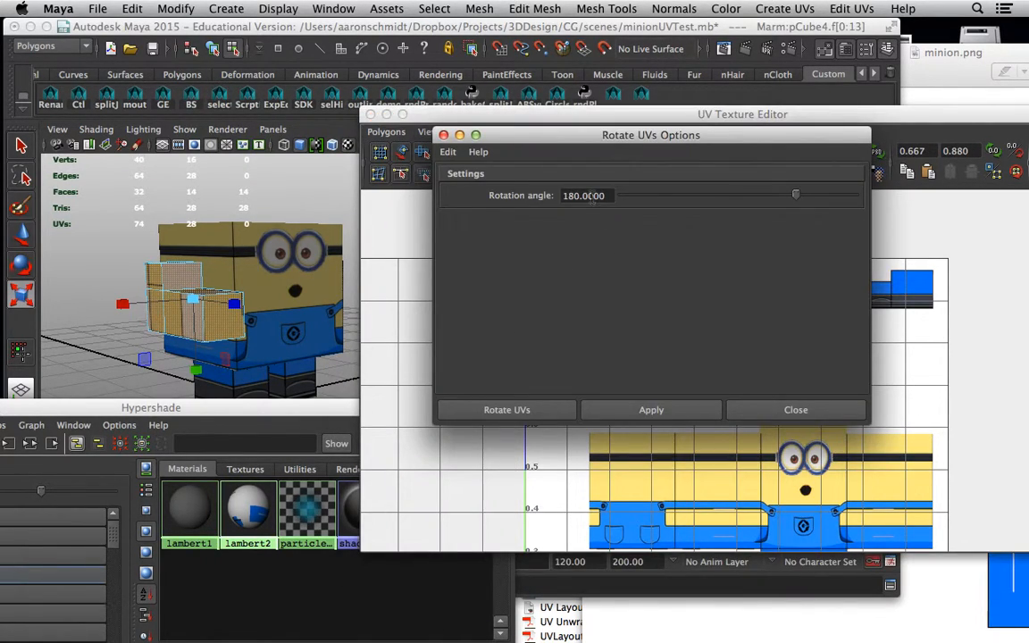
pyautogui.moveTo(608, 195); pyautogui.dragTo(516, 200)
pyautogui.write('90')
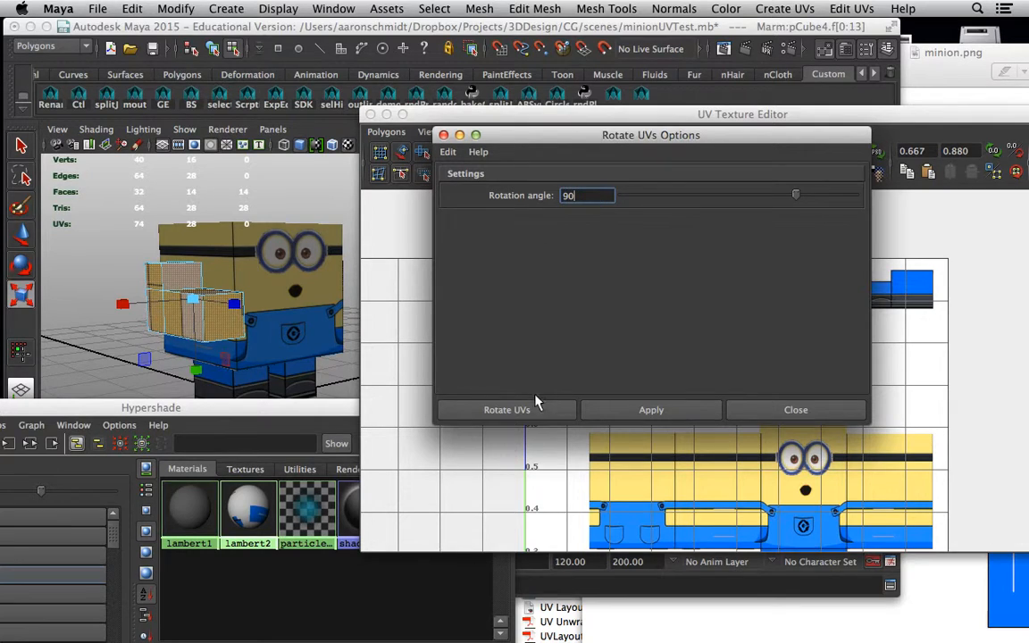
pyautogui.click(534, 408)
pyautogui.press('w')
pyautogui.moveTo(625, 359)
pyautogui.mouseDown()
pyautogui.moveTo(655, 347)
pyautogui.moveTo(638, 341)
pyautogui.moveTo(641, 353)
pyautogui.mouseUp()
pyautogui.click(386, 131)
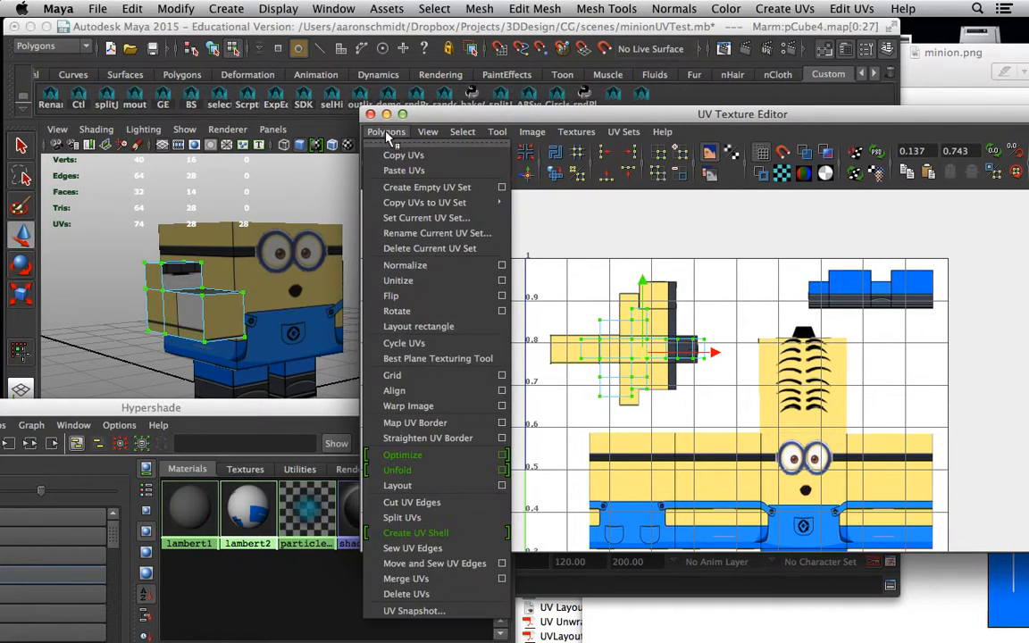
pyautogui.click(501, 298)
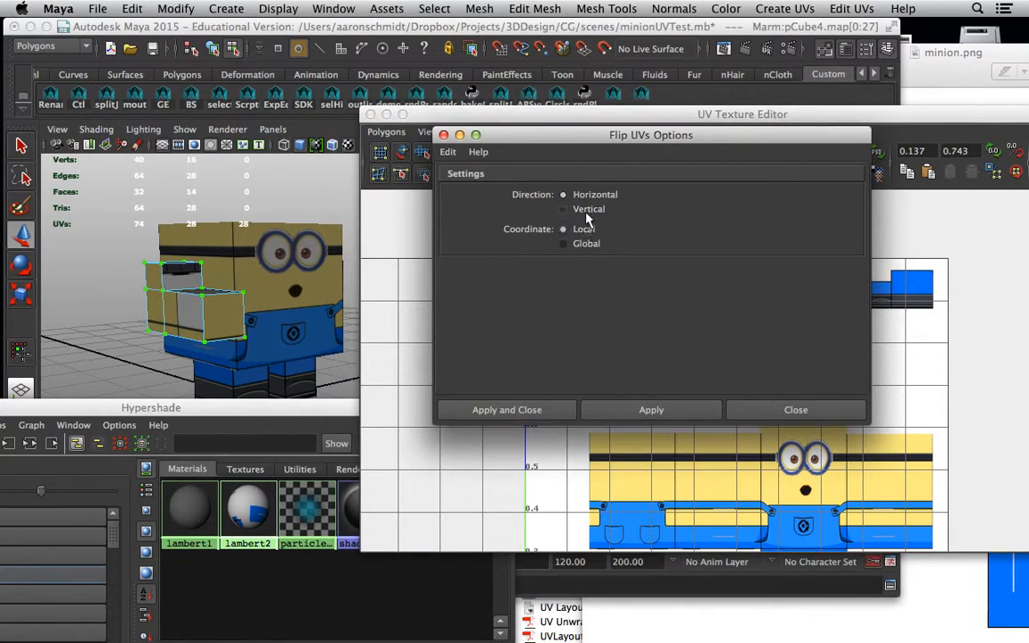
pyautogui.click(774, 414)
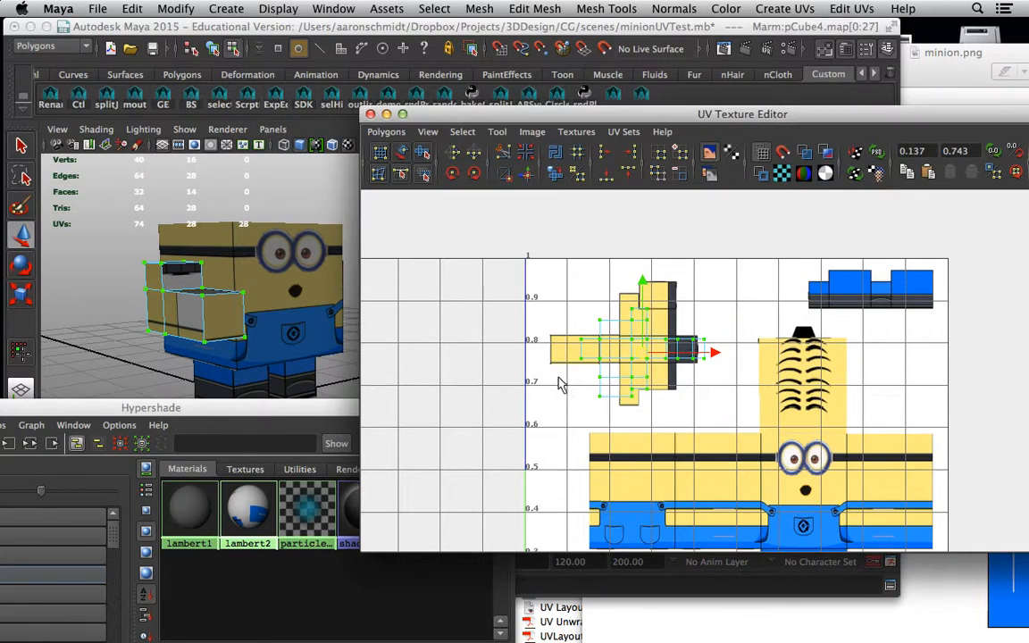
# Flip the arm shell horizontally in local coordinates and move it back over the arm artwork.
pyautogui.scroll(2, 746, 453)
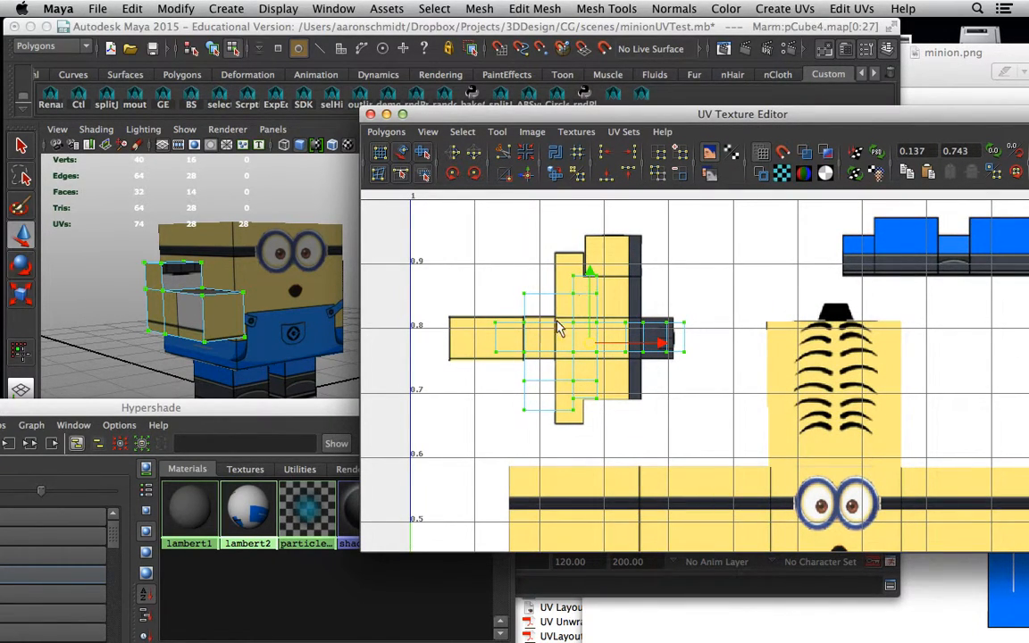
pyautogui.click(386, 132)
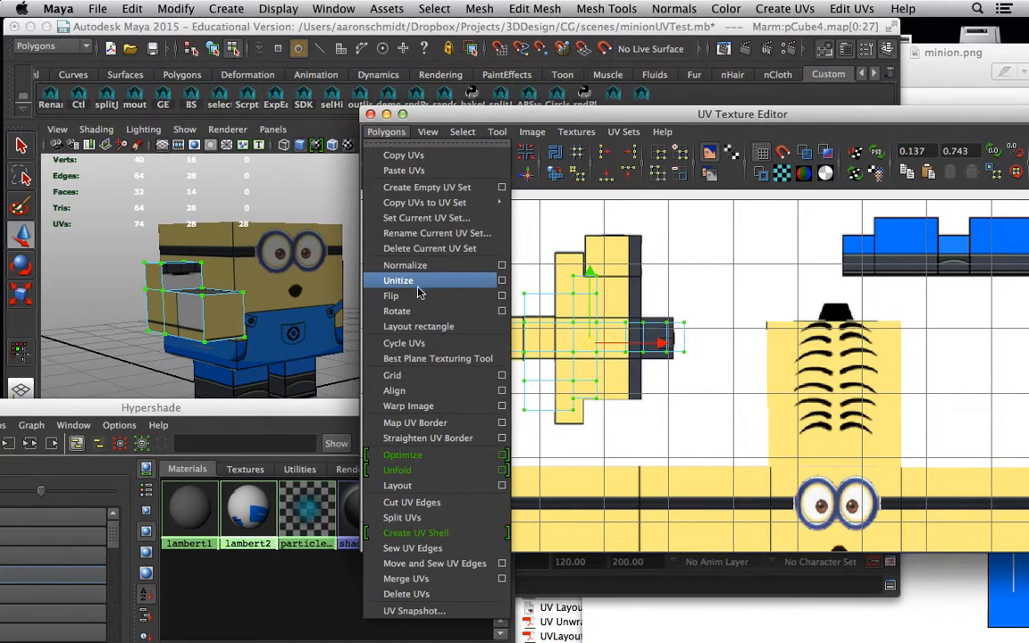
pyautogui.click(502, 296)
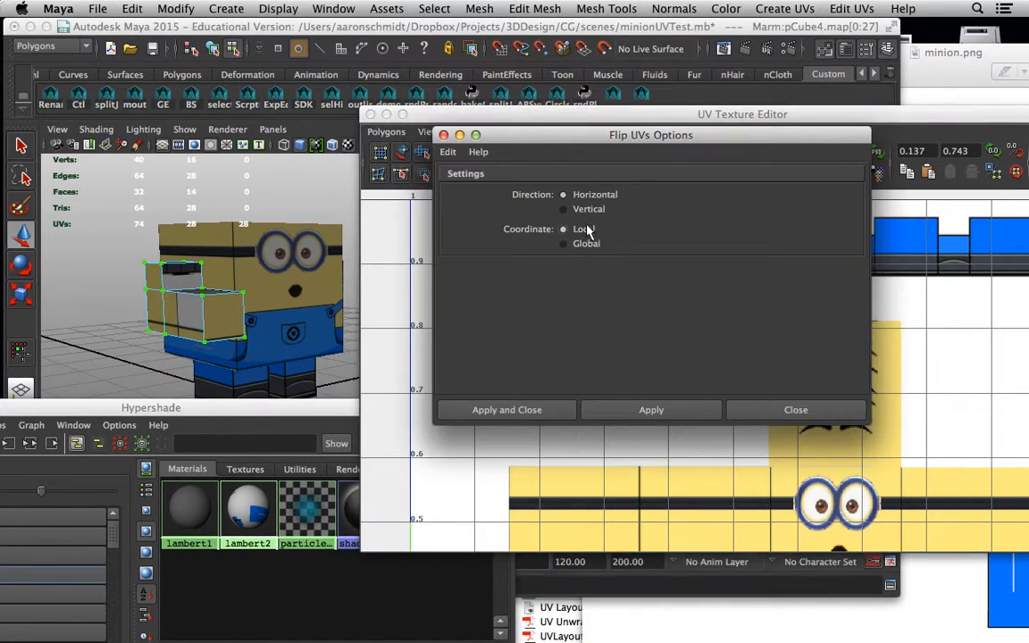
pyautogui.click(508, 411)
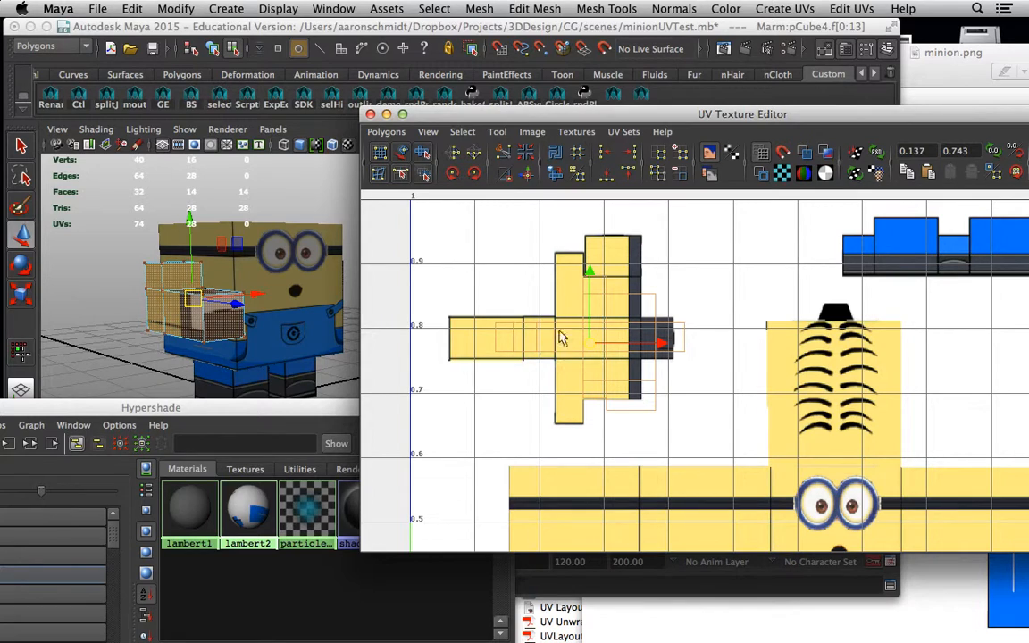
pyautogui.press('w')
pyautogui.moveTo(581, 314); pyautogui.dragTo(577, 340)
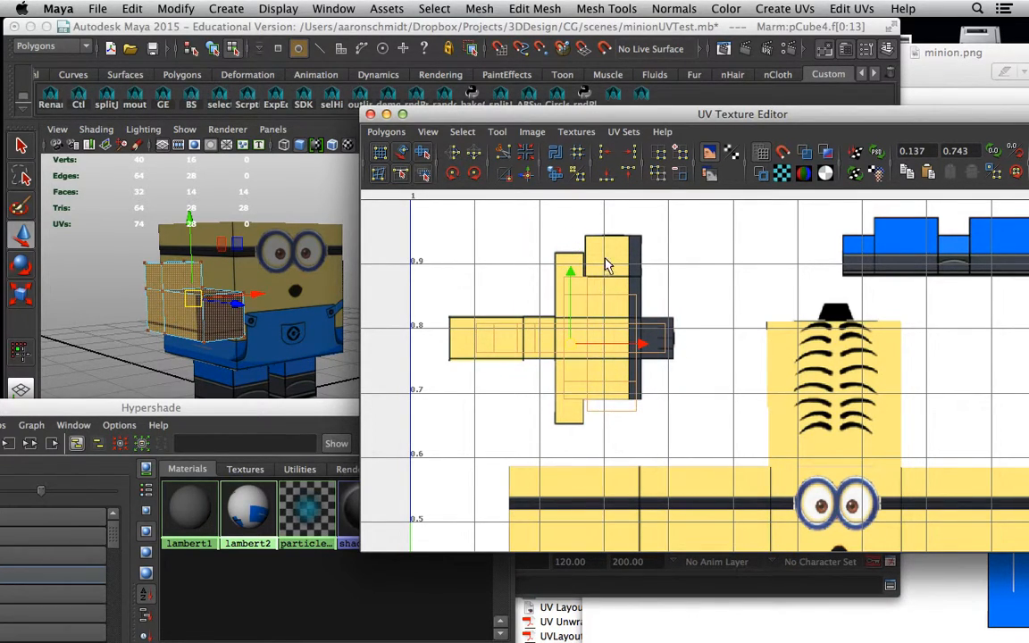
# Flip the arm shell vertically in local coordinates, then enlarge and align it with the arm artwork.
pyautogui.click(387, 131)
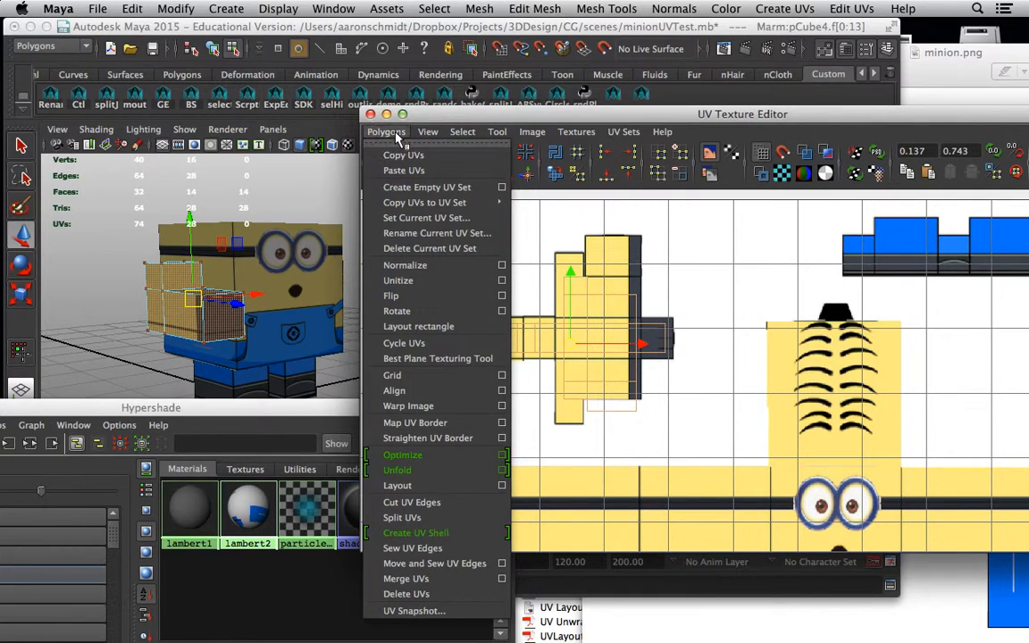
pyautogui.click(499, 296)
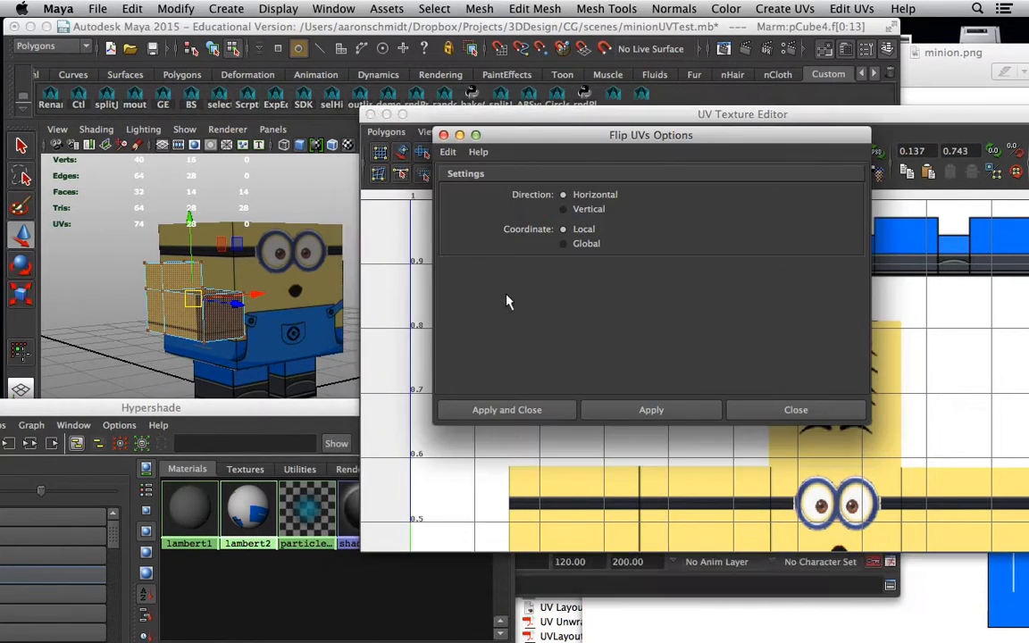
pyautogui.click(521, 413)
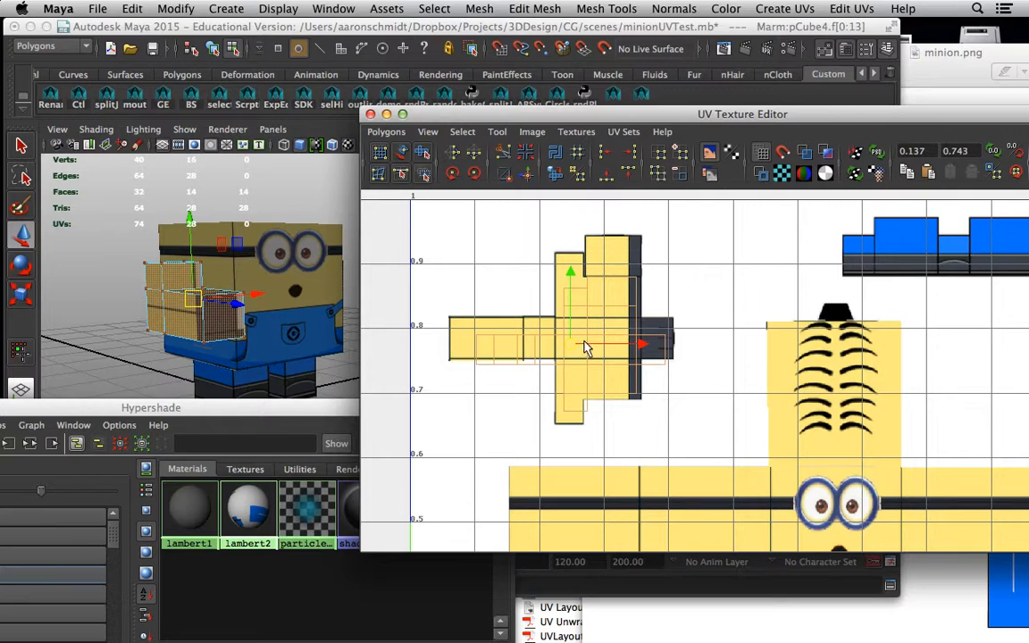
pyautogui.moveTo(576, 351); pyautogui.dragTo(559, 329)
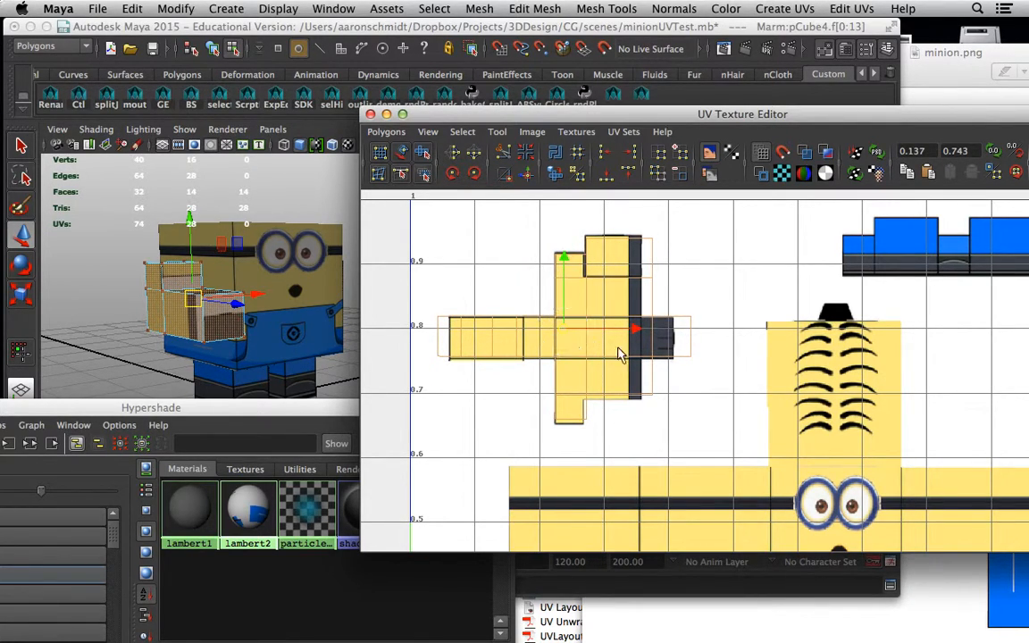
# Narrow the arm shell horizontally to match the artwork's width and nudge it into alignment.
pyautogui.press('r')
pyautogui.moveTo(636, 331); pyautogui.dragTo(563, 332)
pyautogui.press('w')
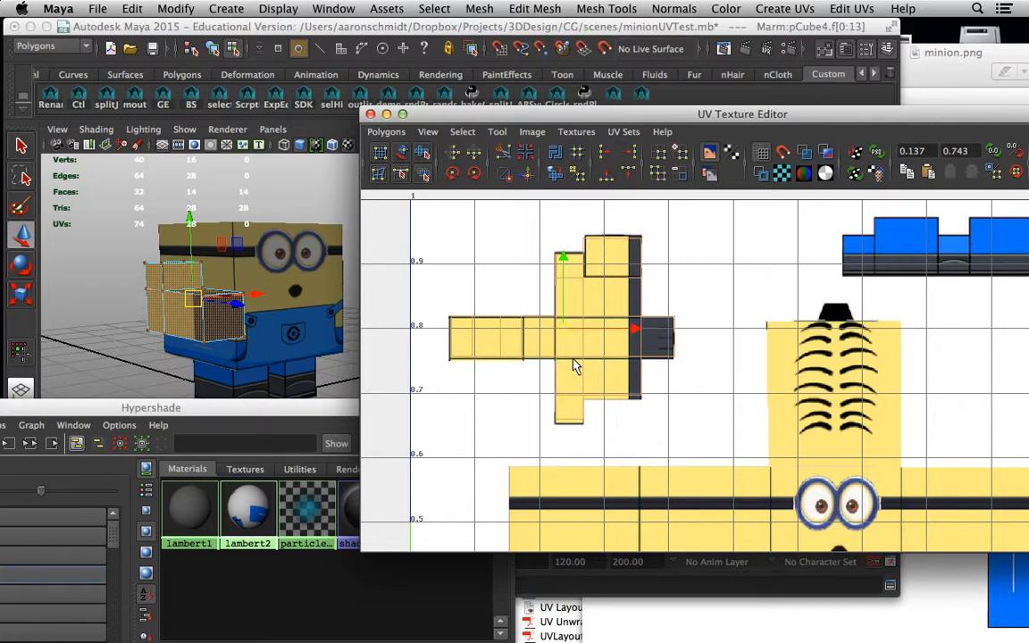
pyautogui.moveTo(562, 327); pyautogui.dragTo(563, 331)
# Select the two UVs at the hand end of the shell and align them horizontally with the glove's outer edge.
pyautogui.moveTo(662, 349); pyautogui.dragTo(715, 340, button='right')
pyautogui.moveTo(703, 312); pyautogui.dragTo(672, 371)
pyautogui.moveTo(749, 339); pyautogui.dragTo(747, 341)
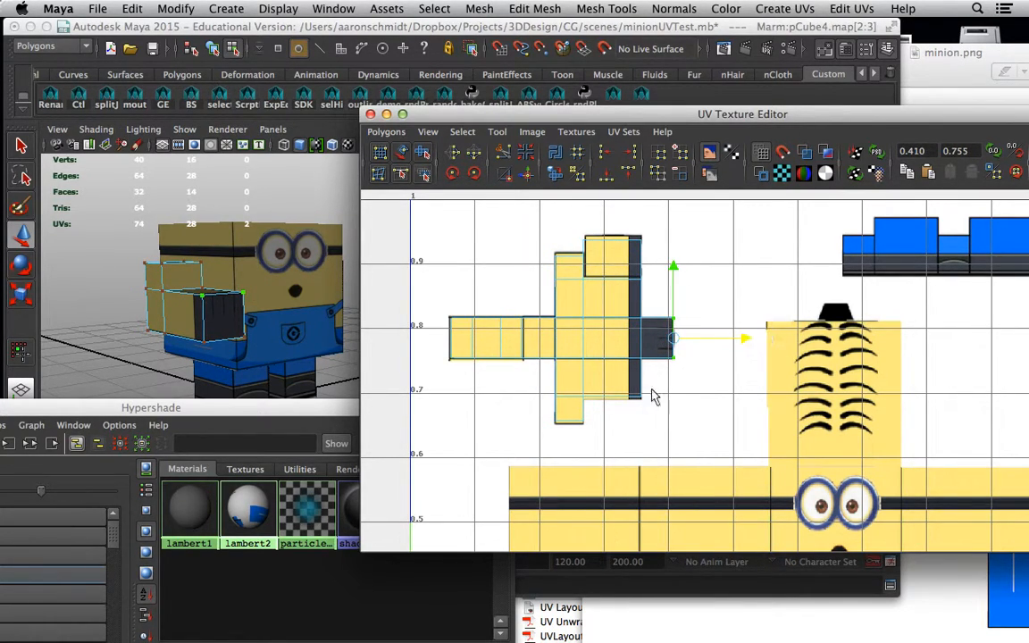
# Fit the UVs on the arm shell's lower and upper flaps to the artwork's outline, including the upper inner corner.
pyautogui.moveTo(557, 391); pyautogui.dragTo(701, 441)
pyautogui.moveTo(598, 338); pyautogui.dragTo(602, 342)
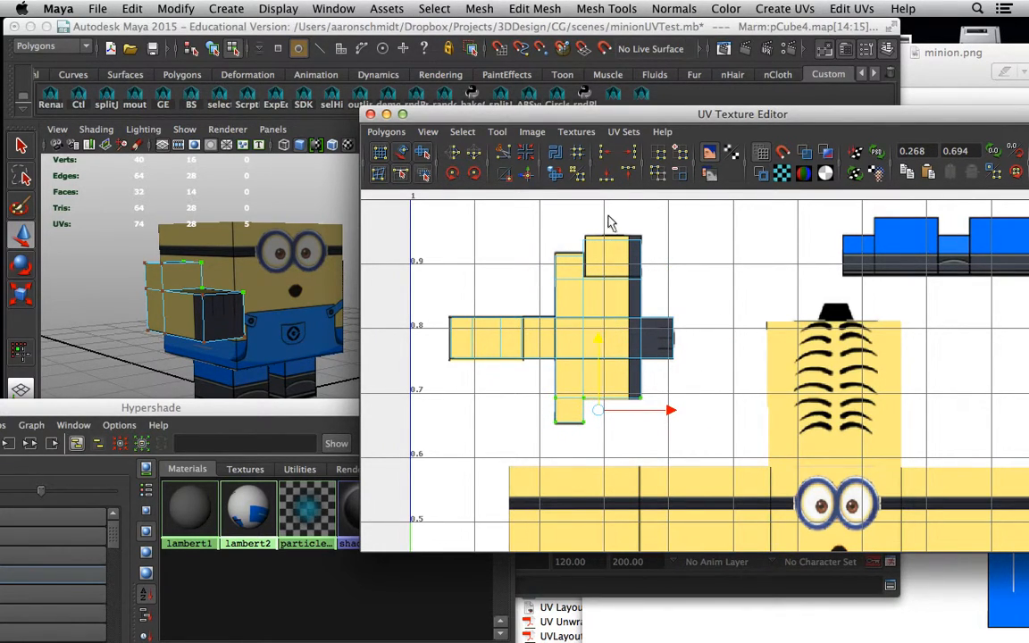
pyautogui.moveTo(564, 222); pyautogui.dragTo(657, 261)
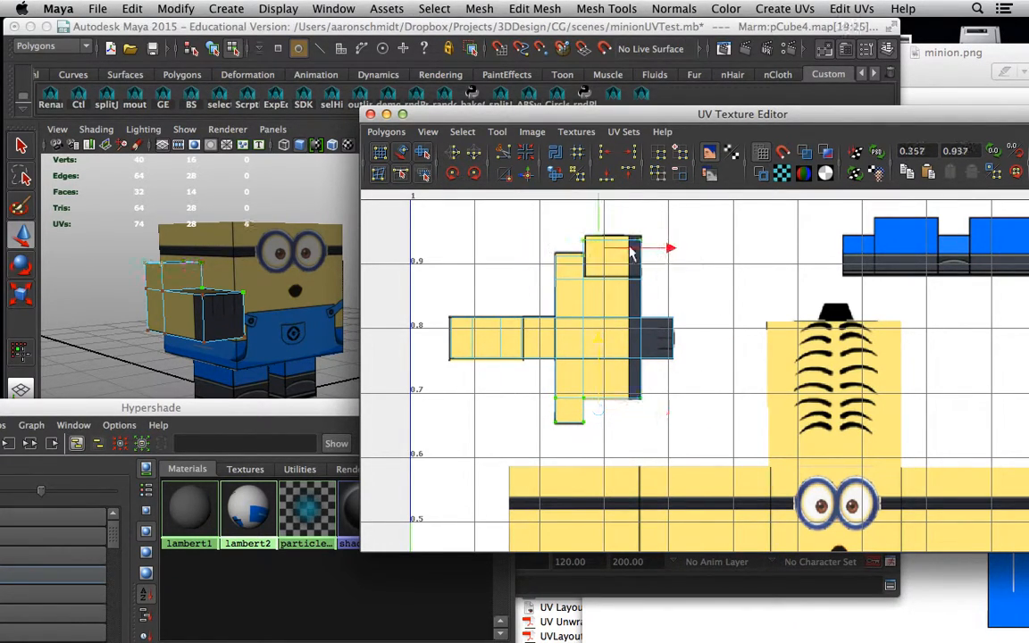
pyautogui.moveTo(601, 225); pyautogui.dragTo(657, 242)
pyautogui.moveTo(593, 223); pyautogui.dragTo(585, 248)
pyautogui.click(654, 236)
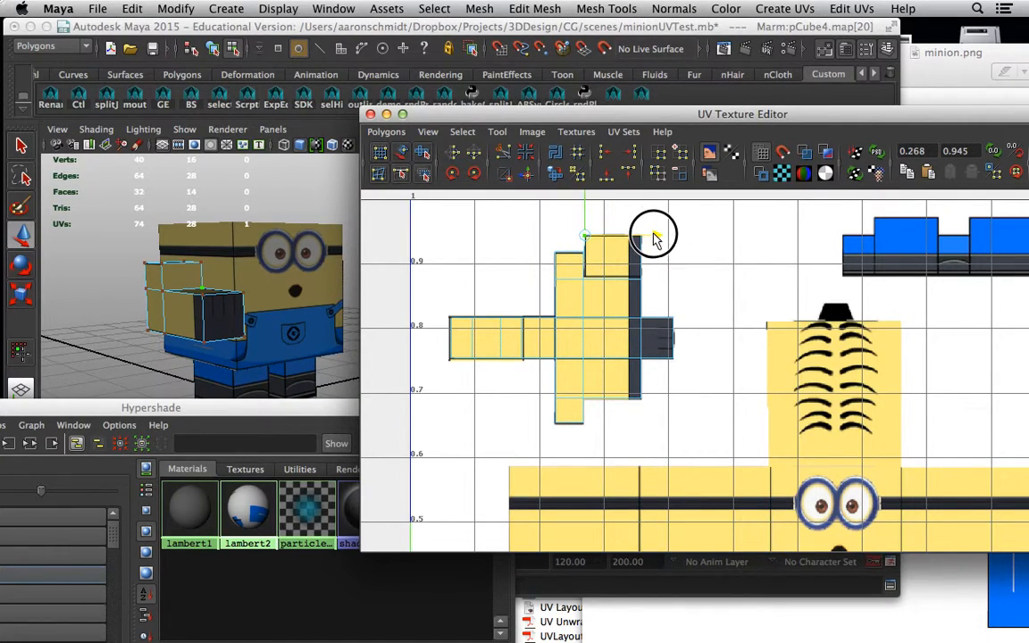
# Return to object mode, inspect the textured arm from above and reselect it.
pyautogui.moveTo(617, 276); pyautogui.dragTo(615, 314, button='right')
pyautogui.moveTo(632, 315); pyautogui.dragTo(700, 346)
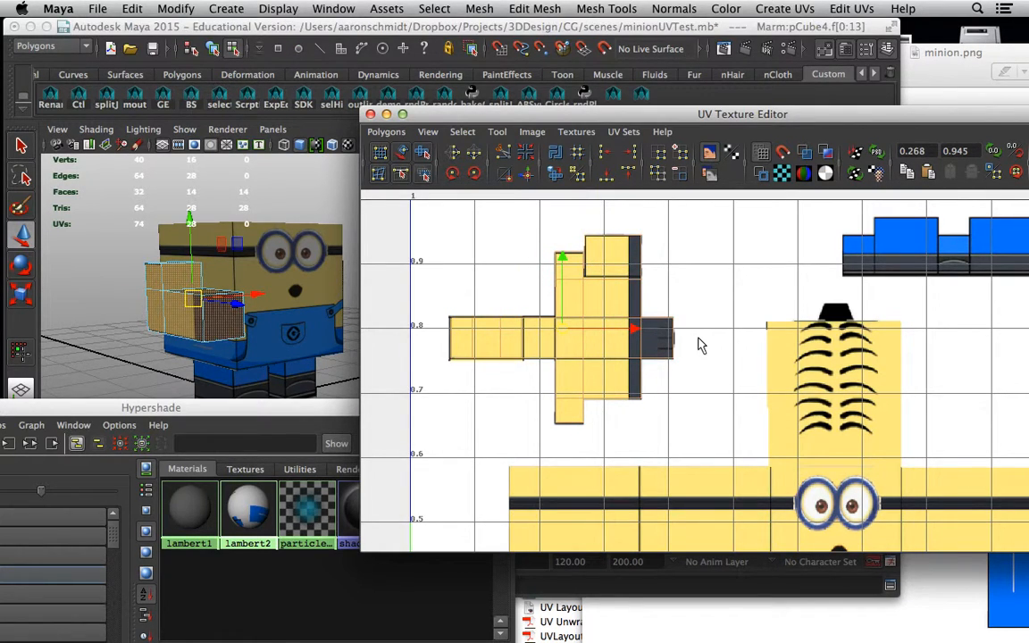
pyautogui.moveTo(142, 286); pyautogui.dragTo(277, 253, button='right')
pyautogui.click(104, 331)
pyautogui.keyDown('alt'); pyautogui.moveTo(102, 304); pyautogui.dragTo(172, 348); pyautogui.keyUp('alt')
pyautogui.click(172, 347)
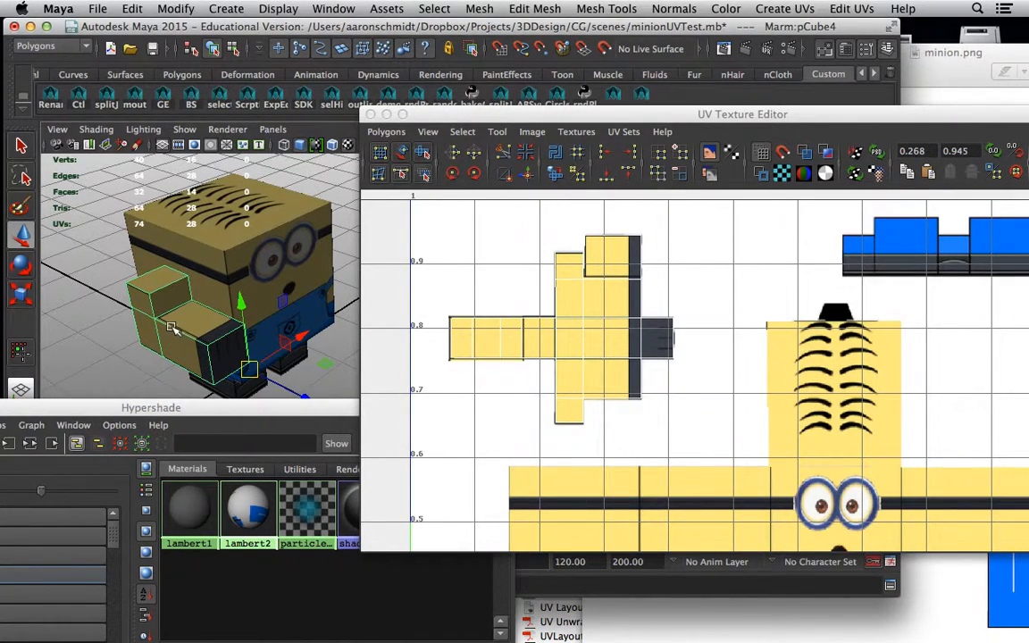
# Move the three-UV rows in the upper and lower flaps vertically onto the artwork's notch line and glove edge.
pyautogui.keyDown('alt'); pyautogui.moveTo(576, 290); pyautogui.dragTo(600, 294, button='right'); pyautogui.keyUp('alt')
pyautogui.keyDown('alt'); pyautogui.moveTo(482, 262); pyautogui.dragTo(586, 319, button='middle'); pyautogui.keyUp('alt')
pyautogui.keyDown('alt'); pyautogui.moveTo(586, 319); pyautogui.dragTo(701, 307, button='right'); pyautogui.keyUp('alt')
pyautogui.moveTo(514, 266); pyautogui.dragTo(597, 297)
pyautogui.moveTo(610, 208); pyautogui.dragTo(610, 205)
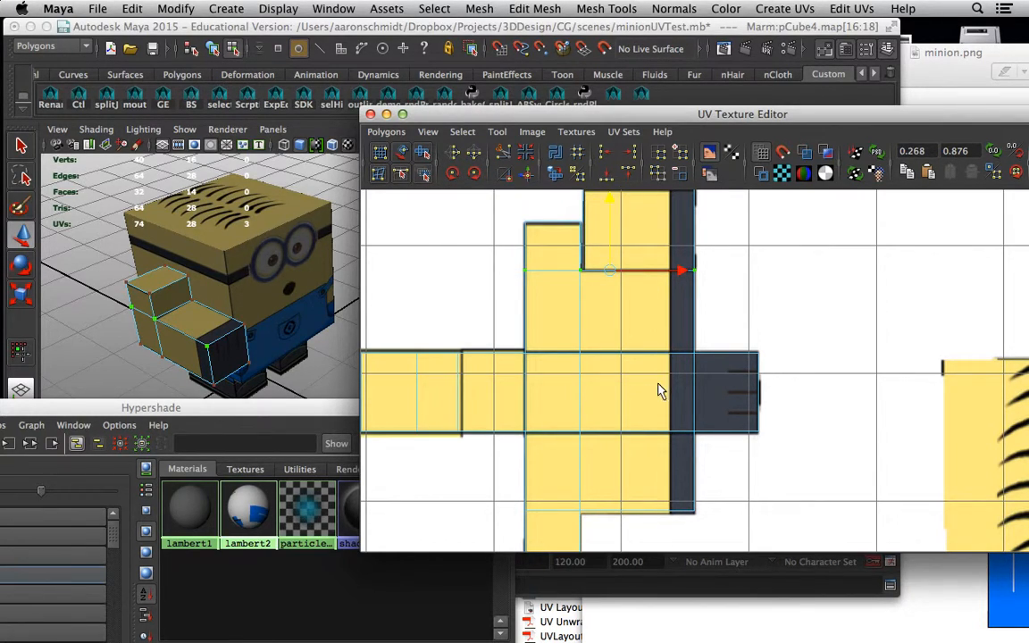
pyautogui.keyDown('alt'); pyautogui.moveTo(658, 384); pyautogui.dragTo(661, 305, button='middle'); pyautogui.keyUp('alt')
pyautogui.moveTo(499, 414); pyautogui.dragTo(743, 440)
pyautogui.moveTo(615, 366); pyautogui.dragTo(667, 350)
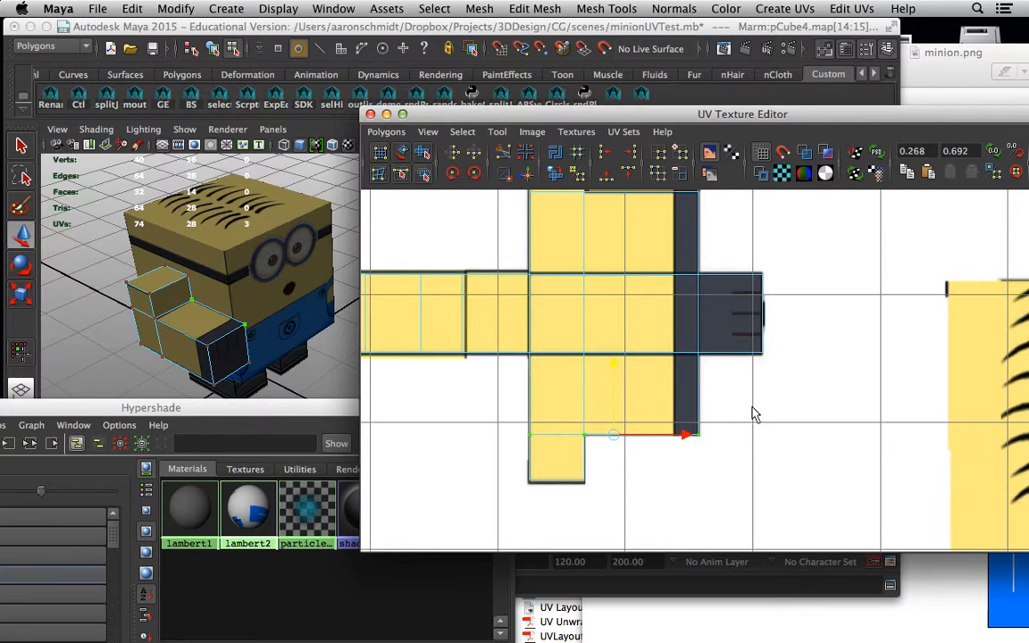
# Align the UV rows along the central strip's lower and upper borders and its far yellow end with the artwork's edges.
pyautogui.keyDown('alt'); pyautogui.moveTo(753, 414); pyautogui.dragTo(838, 414, button='middle'); pyautogui.keyUp('alt')
pyautogui.moveTo(869, 339); pyautogui.dragTo(395, 386)
pyautogui.moveTo(625, 286); pyautogui.dragTo(624, 281)
pyautogui.moveTo(398, 265); pyautogui.dragTo(864, 289)
pyautogui.moveTo(629, 211); pyautogui.dragTo(632, 207)
pyautogui.moveTo(438, 265); pyautogui.dragTo(386, 375)
pyautogui.moveTo(482, 314); pyautogui.dragTo(476, 319)
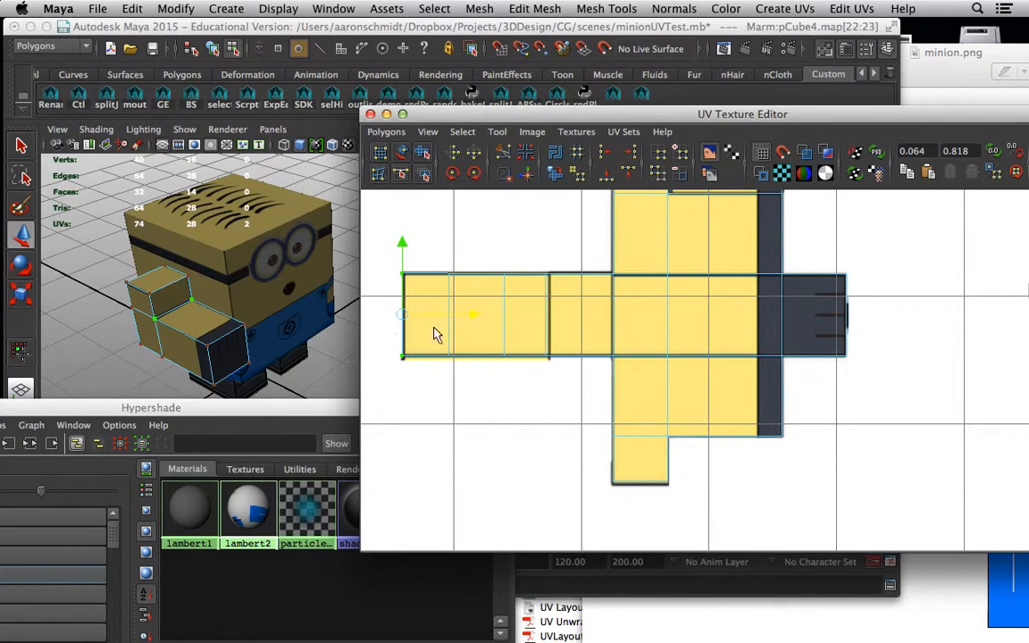
# Return to object mode, deselect the arm and inspect its fitted texture from several angles.
pyautogui.rightClick(506, 318)
pyautogui.moveTo(543, 299); pyautogui.dragTo(483, 296, button='right')
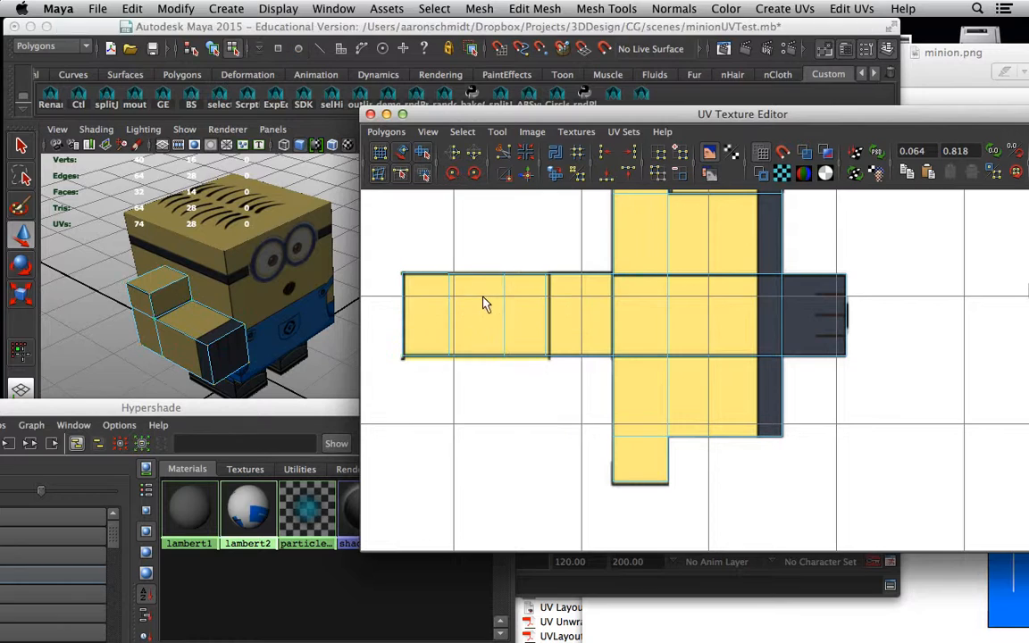
pyautogui.click(484, 297)
pyautogui.click(123, 352)
pyautogui.keyDown('alt'); pyautogui.moveTo(140, 348); pyautogui.dragTo(239, 316); pyautogui.keyUp('alt')
pyautogui.moveTo(215, 275); pyautogui.dragTo(329, 255, button='right')
pyautogui.keyDown('alt'); pyautogui.moveTo(329, 254); pyautogui.dragTo(223, 310); pyautogui.keyUp('alt')
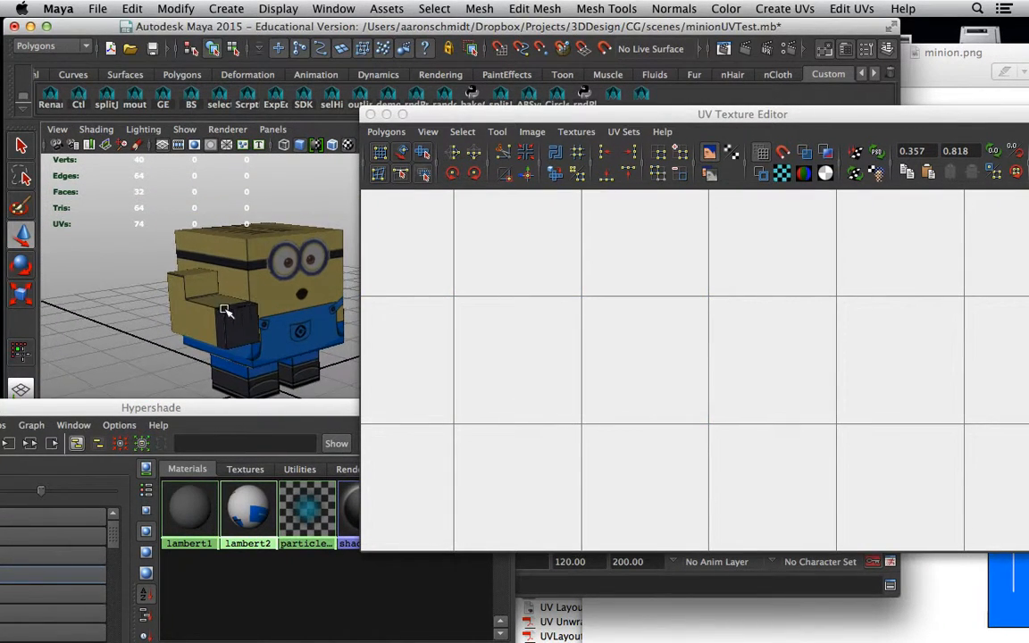
# Duplicate the arm and mirror the copy to the other side of the body with a Scale X of -1.
pyautogui.click(228, 322)
pyautogui.keyDown('alt'); pyautogui.moveTo(292, 322); pyautogui.dragTo(215, 349); pyautogui.keyUp('alt')
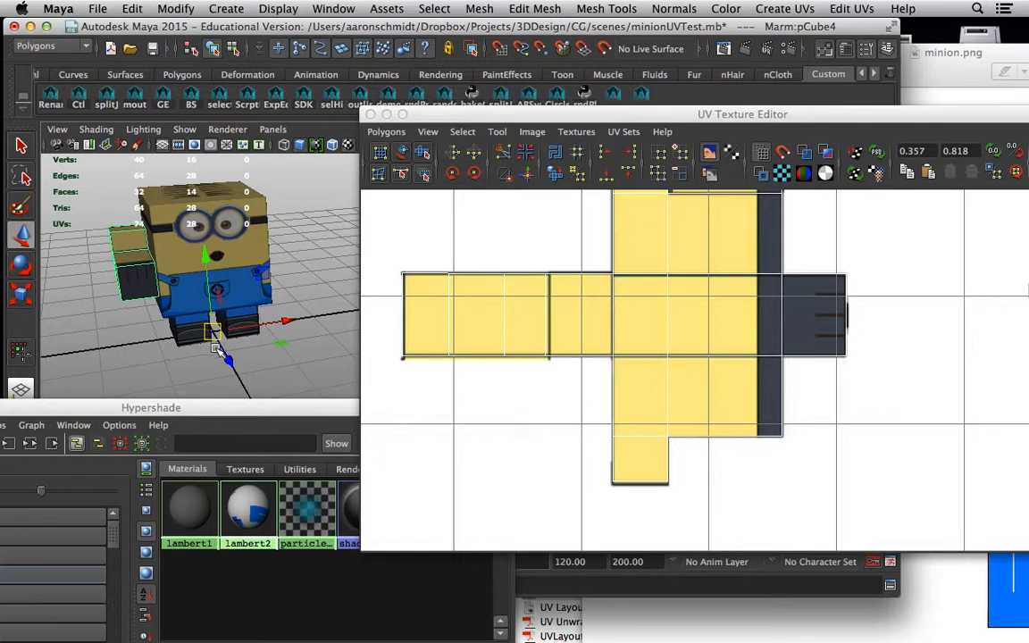
pyautogui.moveTo(505, 115); pyautogui.dragTo(489, 443)
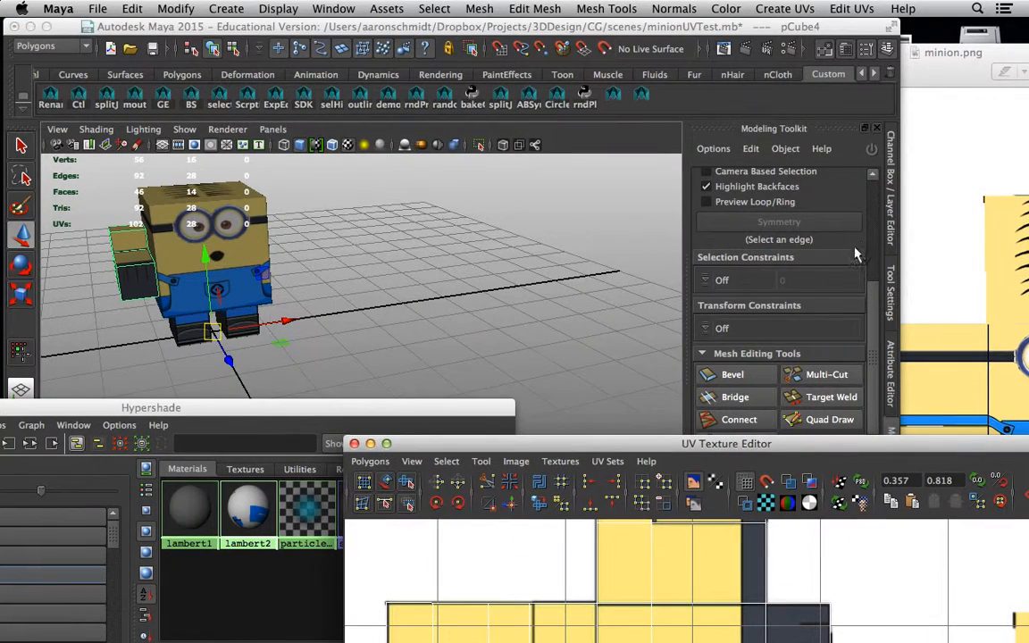
pyautogui.click(890, 232)
pyautogui.click(839, 269)
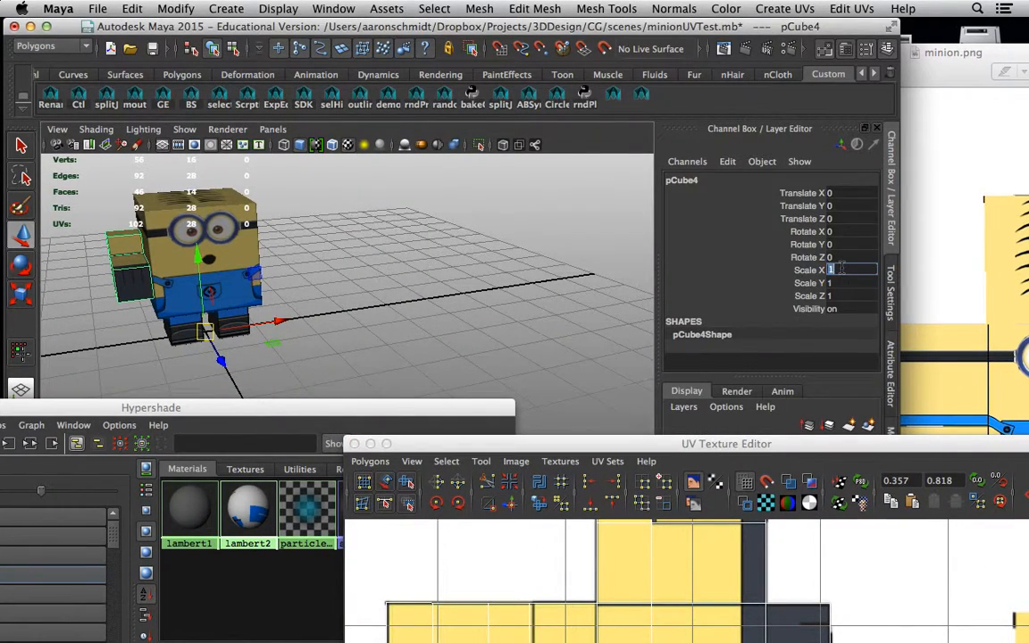
pyautogui.write('-1')
pyautogui.press('Return')
# Deselect the mirrored arm and save the minionUVTest.mb scene.
pyautogui.click(415, 305)
pyautogui.keyDown('alt'); pyautogui.moveTo(383, 306); pyautogui.dragTo(459, 276); pyautogui.keyUp('alt')
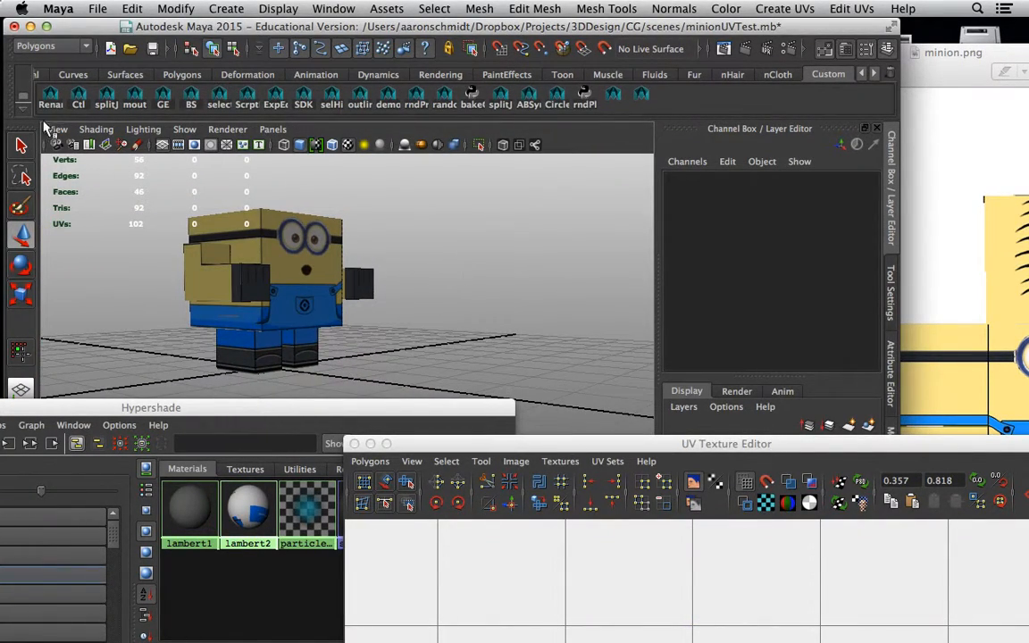
pyautogui.click(153, 50)
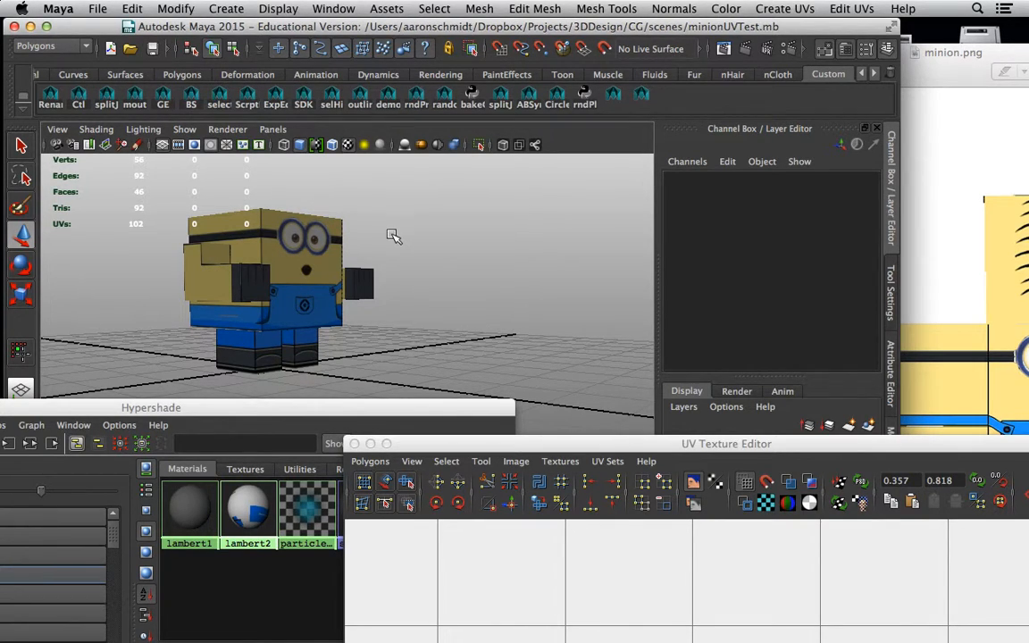
pyautogui.keyDown('alt'); pyautogui.moveTo(387, 263); pyautogui.dragTo(201, 273); pyautogui.keyUp('alt')
pyautogui.keyDown('alt'); pyautogui.moveTo(556, 264); pyautogui.dragTo(413, 351); pyautogui.keyUp('alt')
pyautogui.moveTo(183, 636)
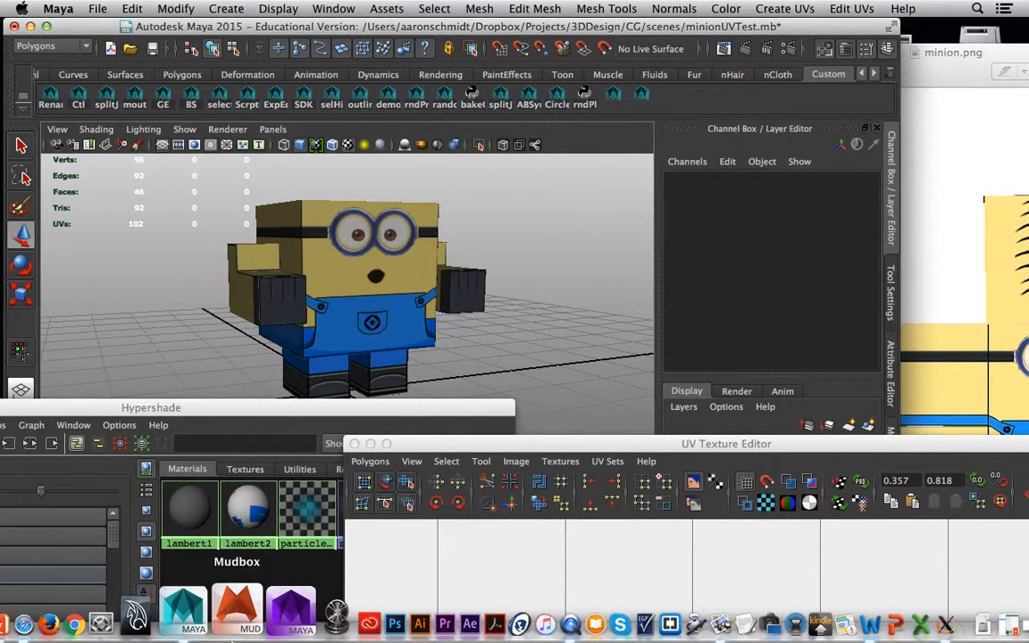